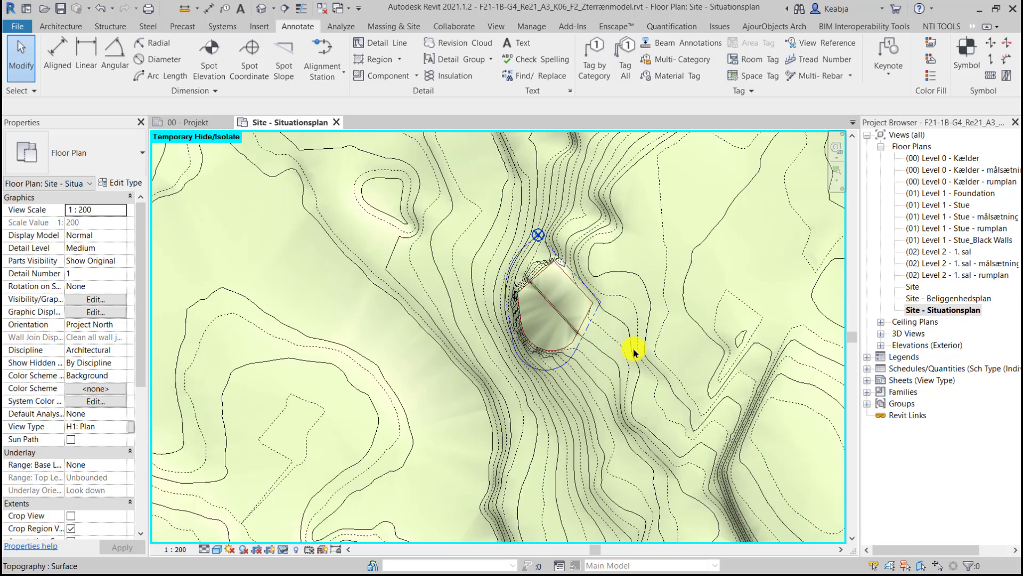
Step: Save the terrain model and bring up the Collaborate ribbon tab
scroll(531, 332, up, 2)
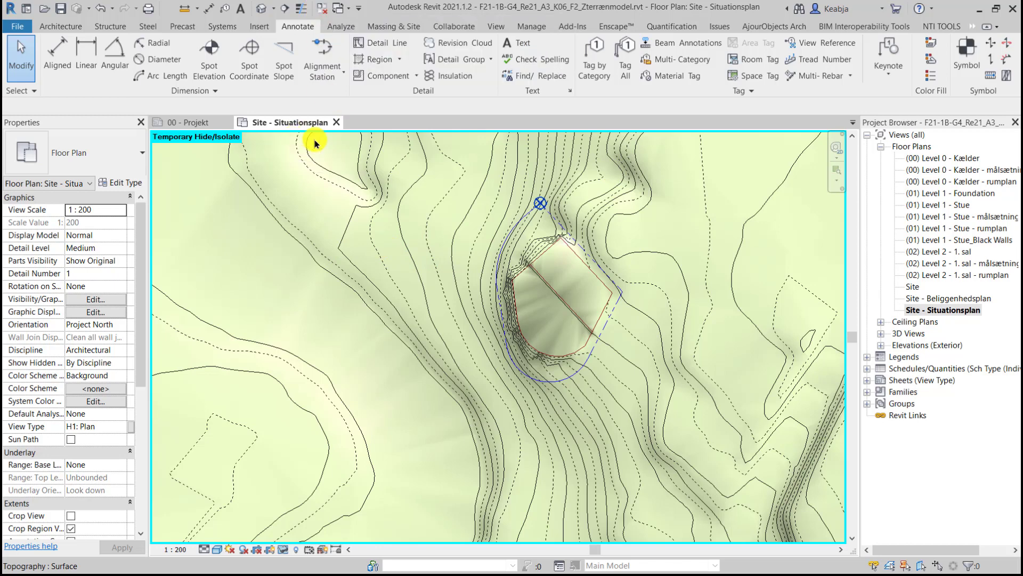
click(60, 9)
click(458, 27)
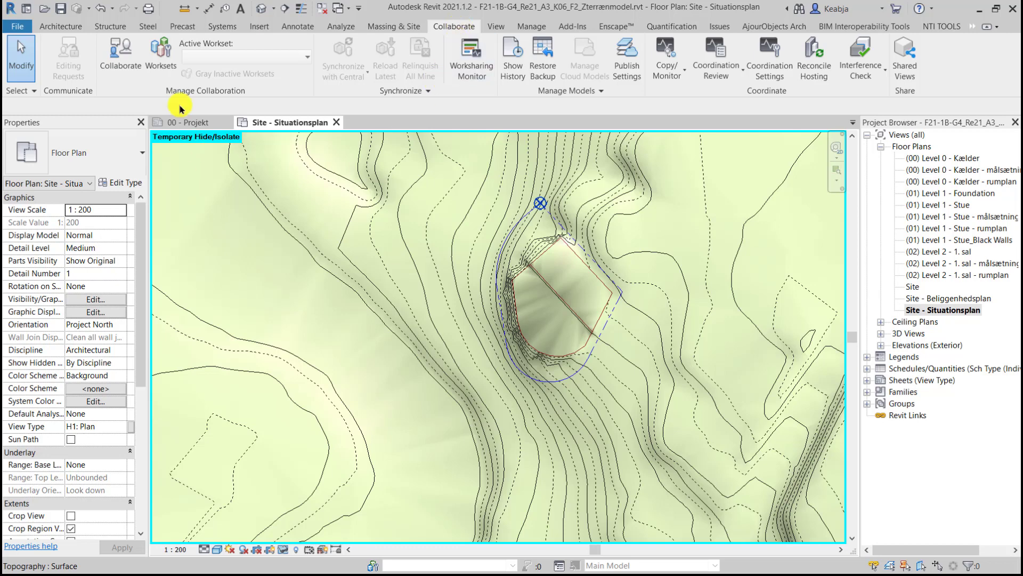
Step: Enable collaboration on the model in BIM 360 Document Management
click(118, 65)
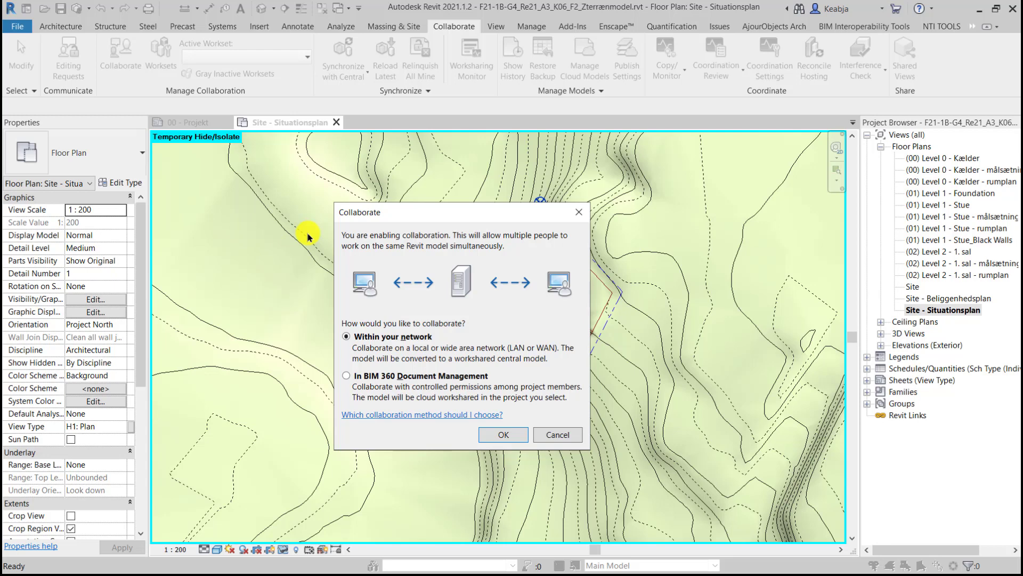
click(347, 377)
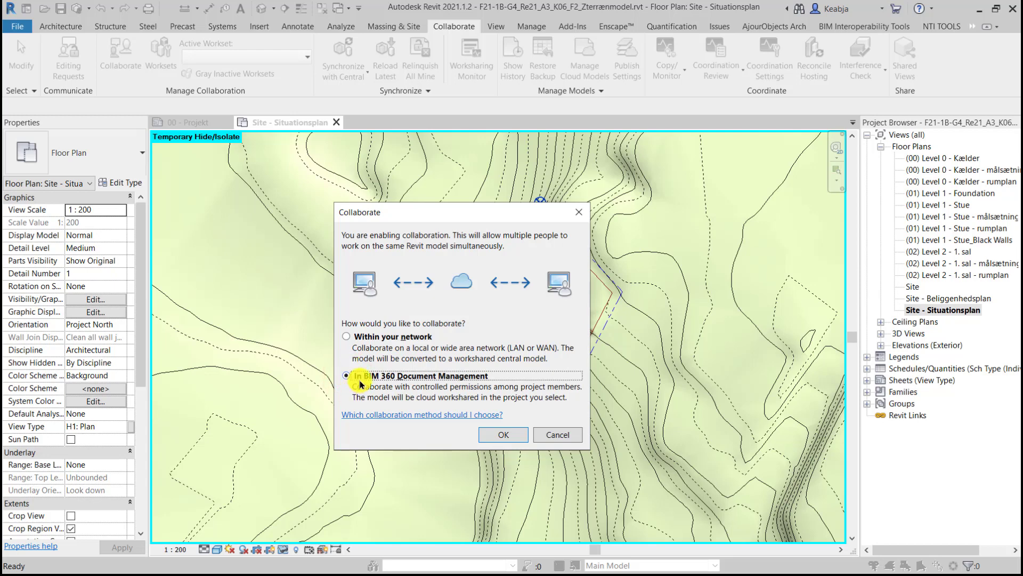
click(501, 435)
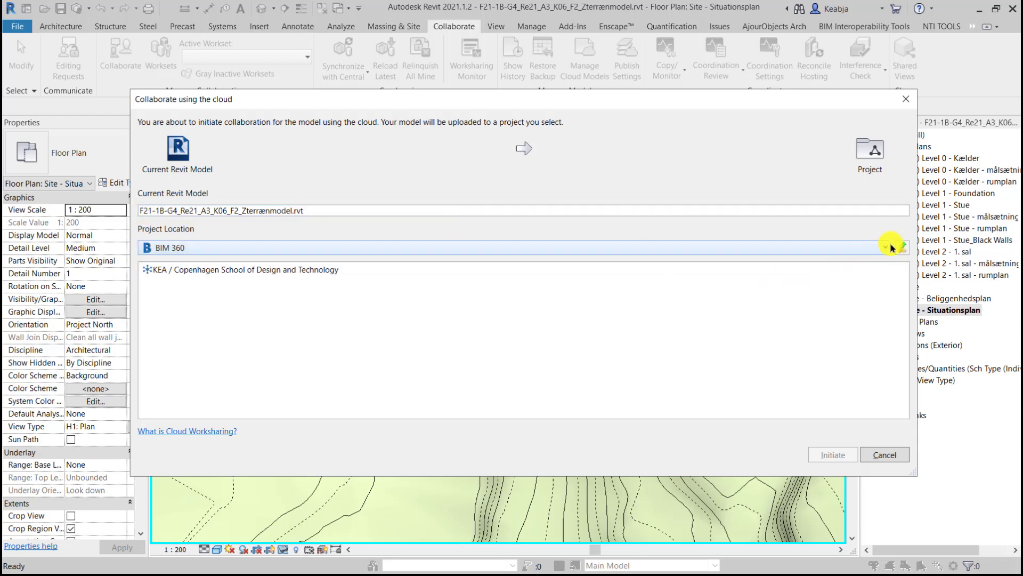
Step: Browse to the KEA hub, then F21_BAK1_BJA, then Project Files as the upload location
click(276, 270)
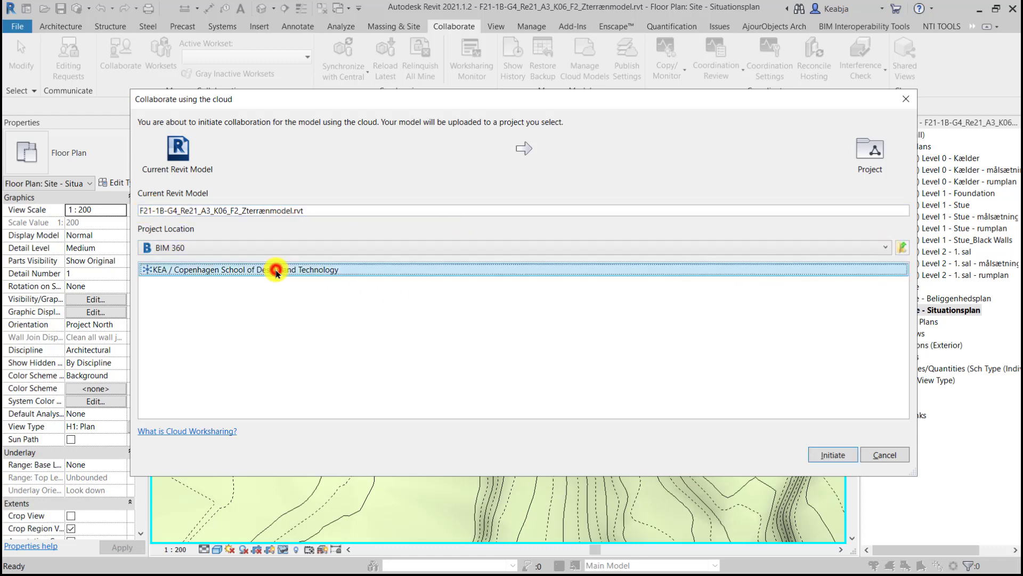
double_click(276, 271)
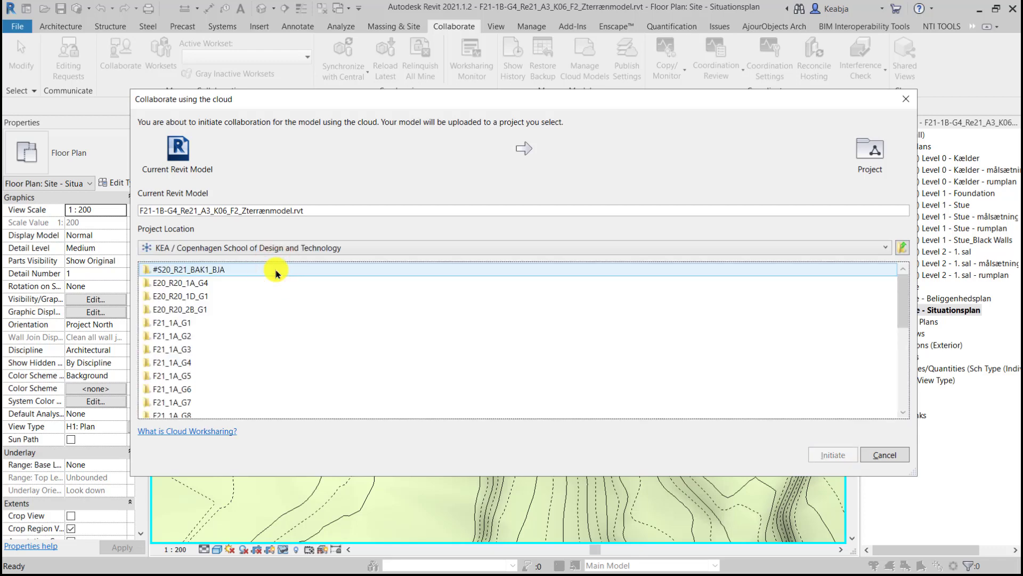
drag(902, 288, 894, 375)
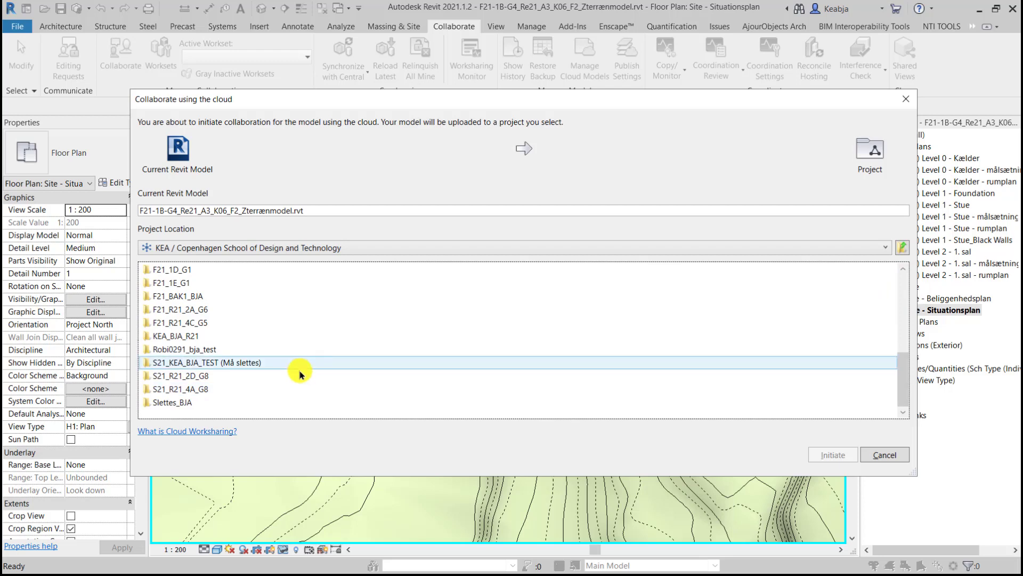
click(189, 297)
double_click(190, 296)
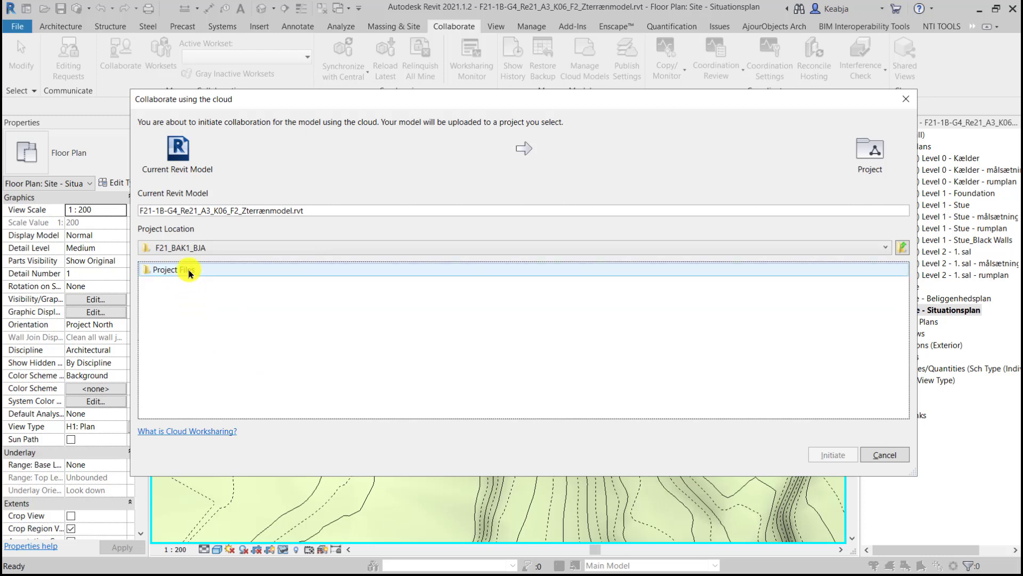
double_click(190, 270)
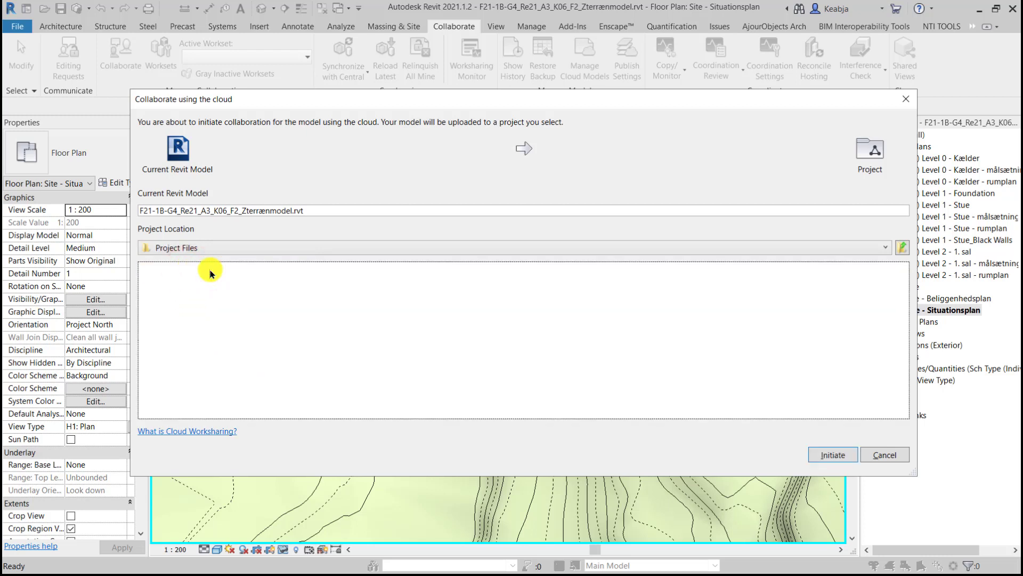
Step: Initiate the cloud upload to F21_BAK1_BJA and close the completion message
click(834, 456)
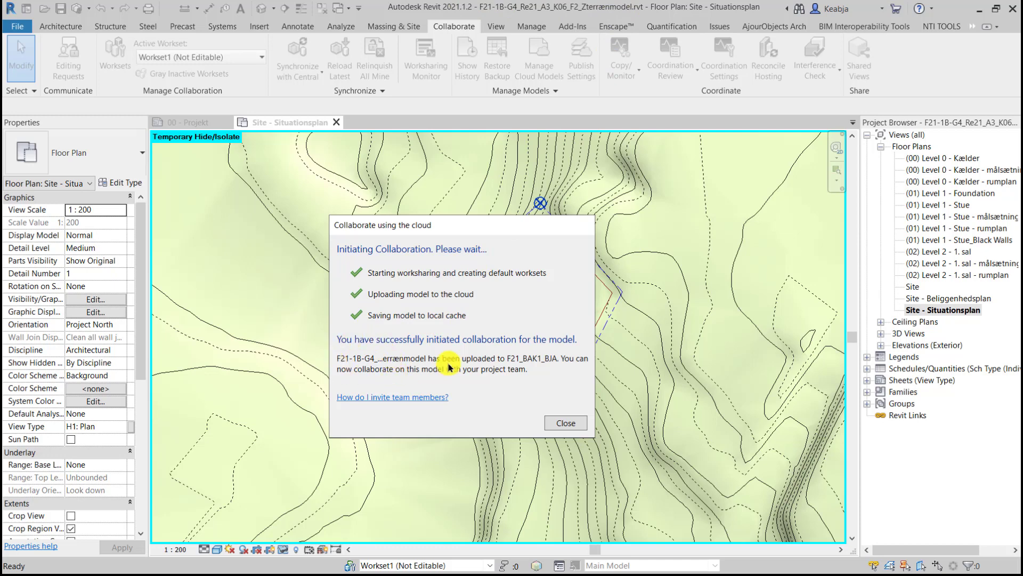
click(565, 423)
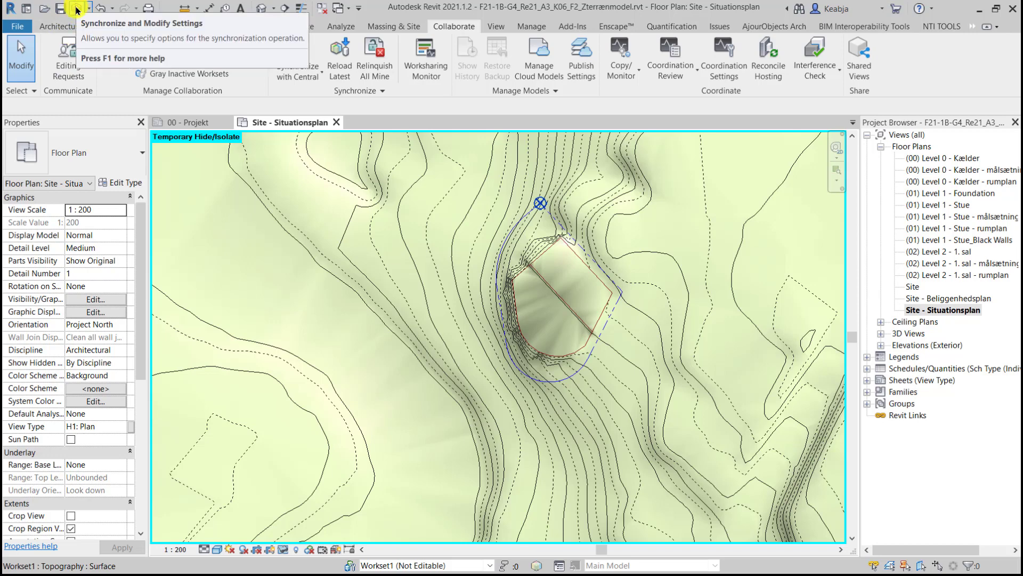
Step: Synchronize with the central cloud model and dismiss the 'No New Changes' notice
click(77, 10)
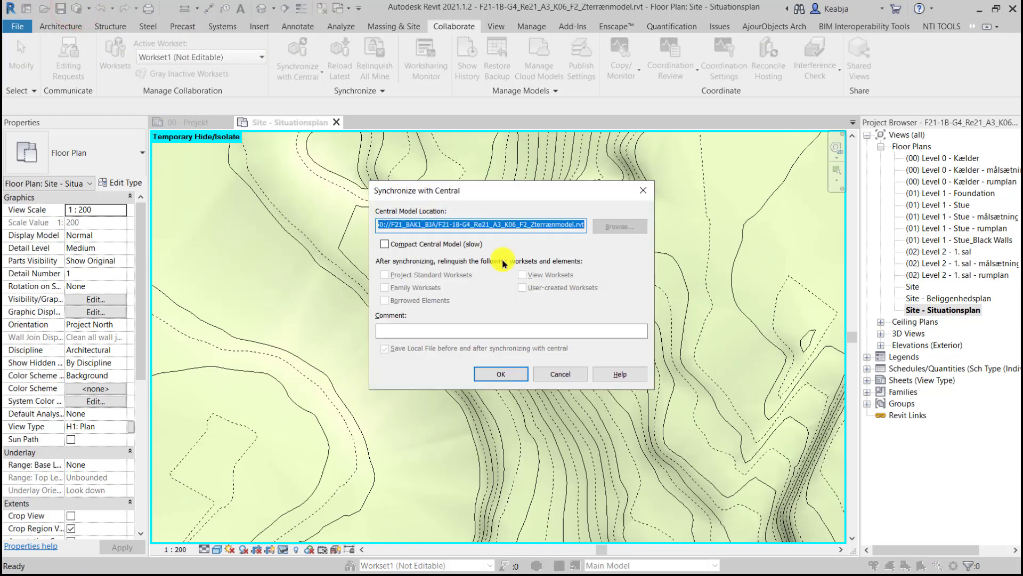
click(501, 373)
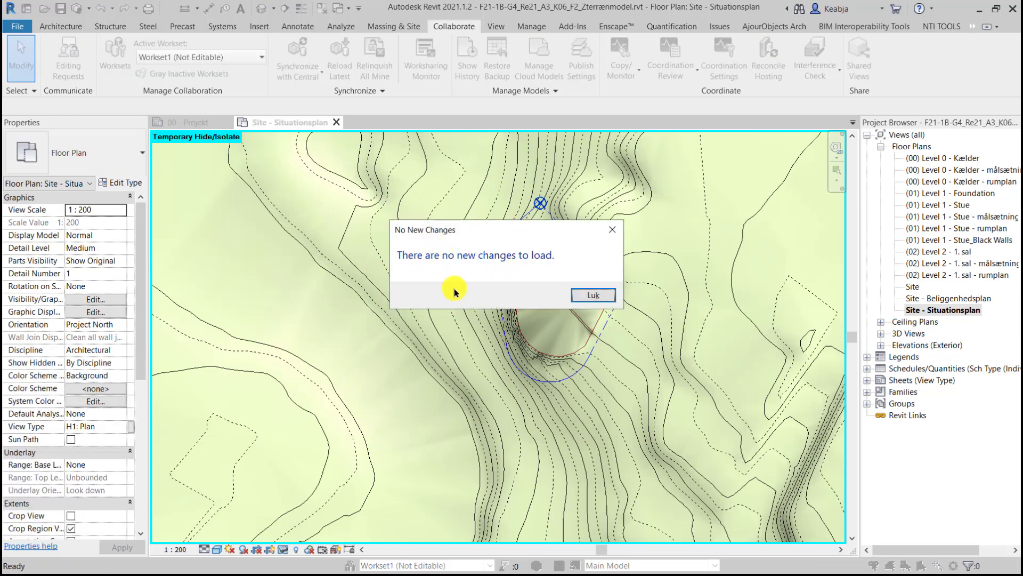
click(596, 297)
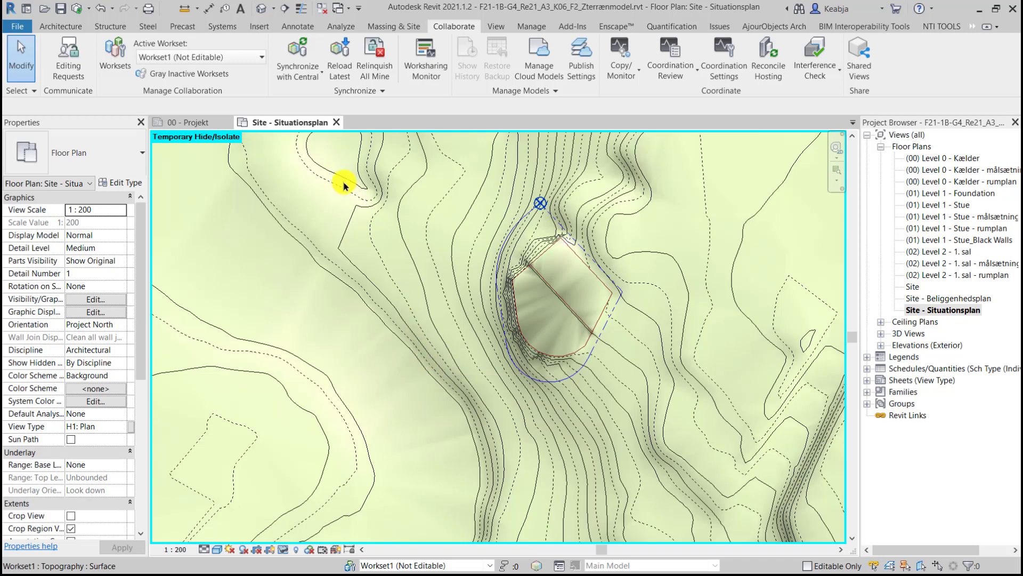
Step: Close both open views, refresh the BIM 360 Project Files list, and go to BIM 360 online
click(336, 122)
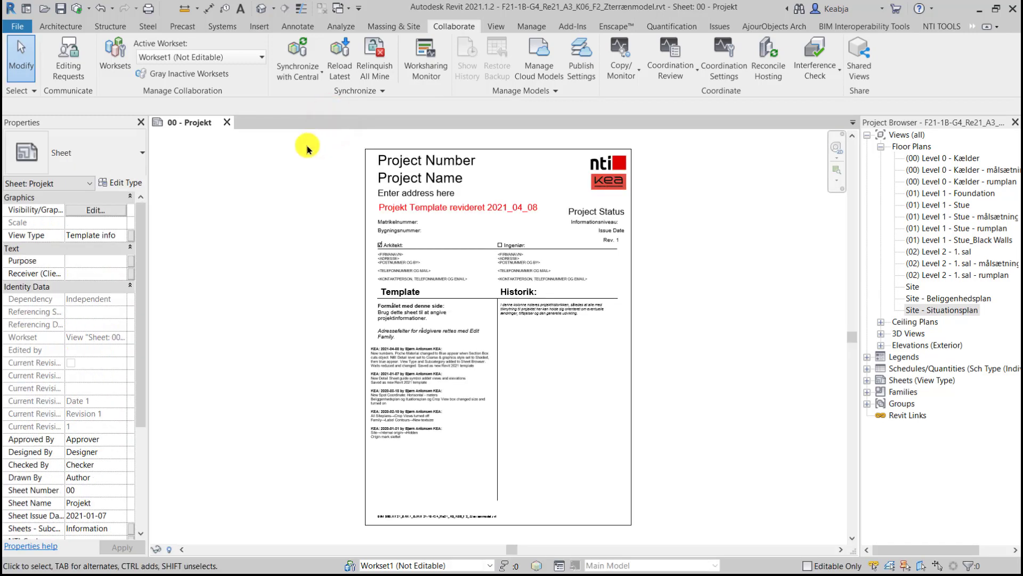
click(229, 123)
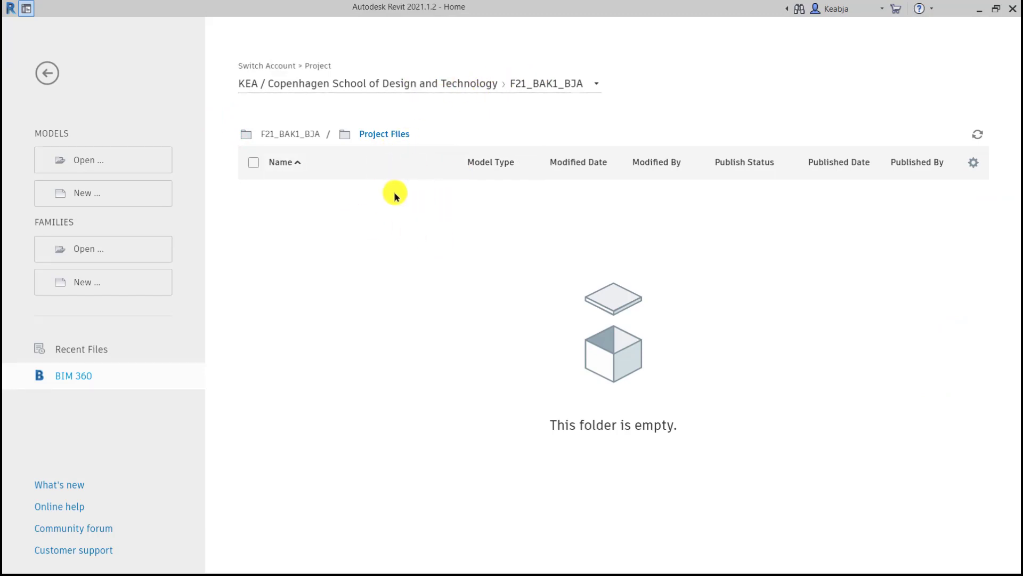
click(978, 134)
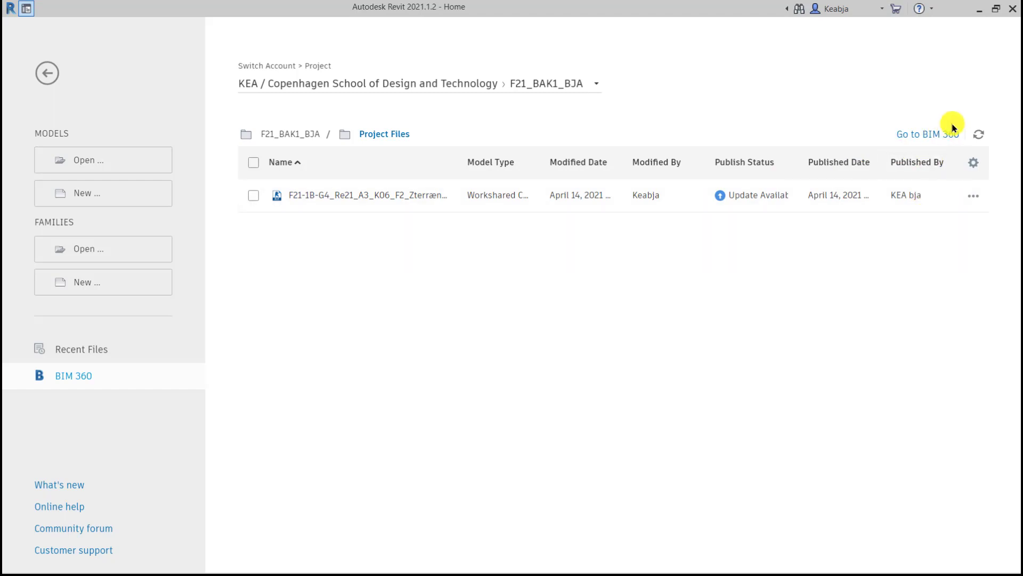
click(933, 134)
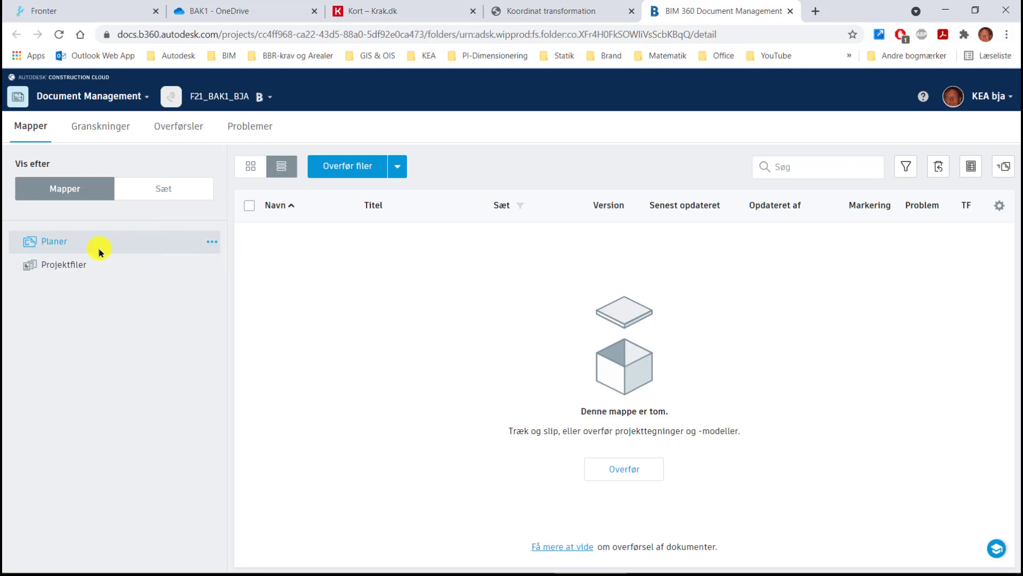
Step: In Projektfiler, review the model's two-version history, then open the .rvt file in the viewer
click(83, 265)
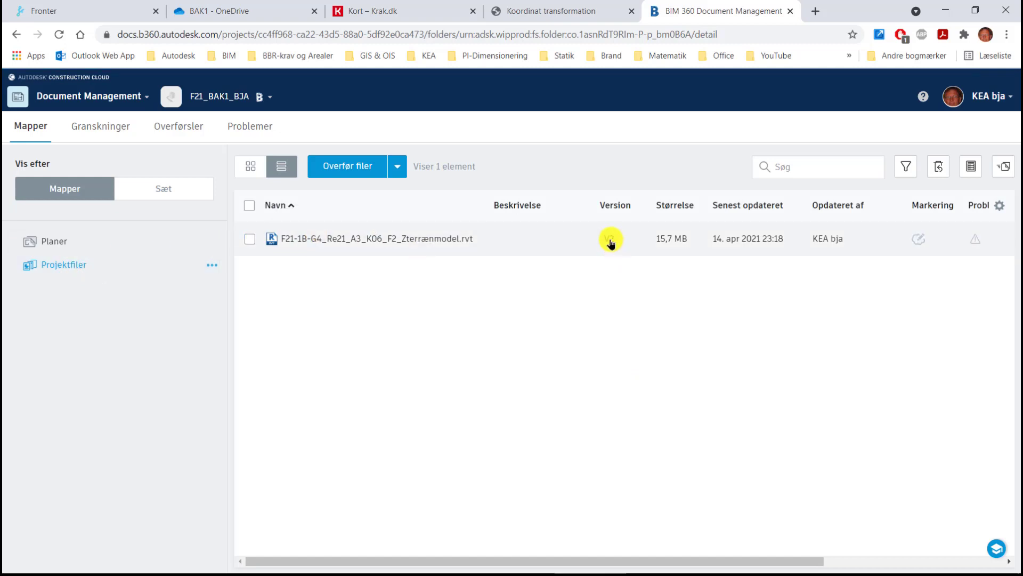
click(611, 240)
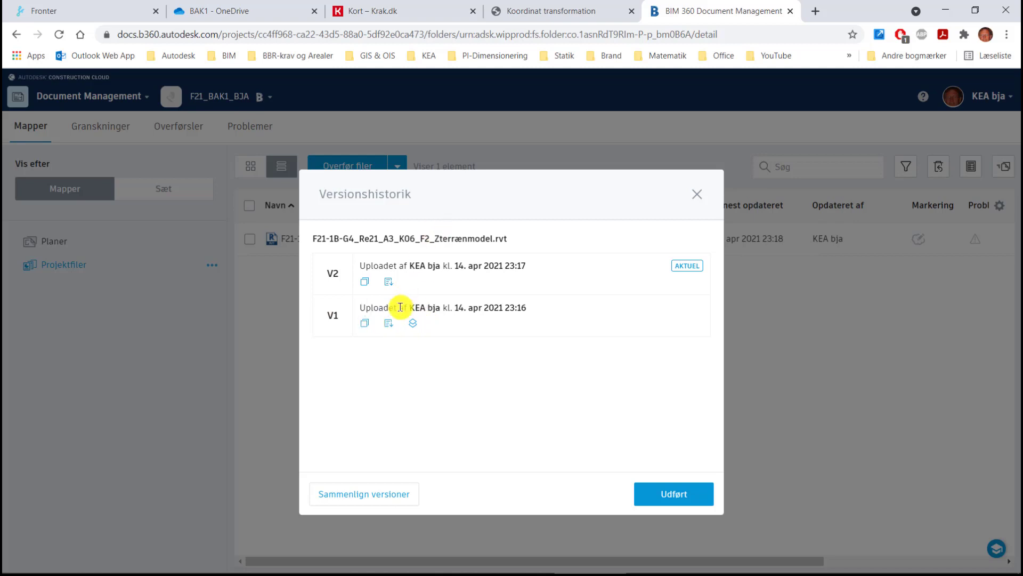
click(697, 195)
click(384, 243)
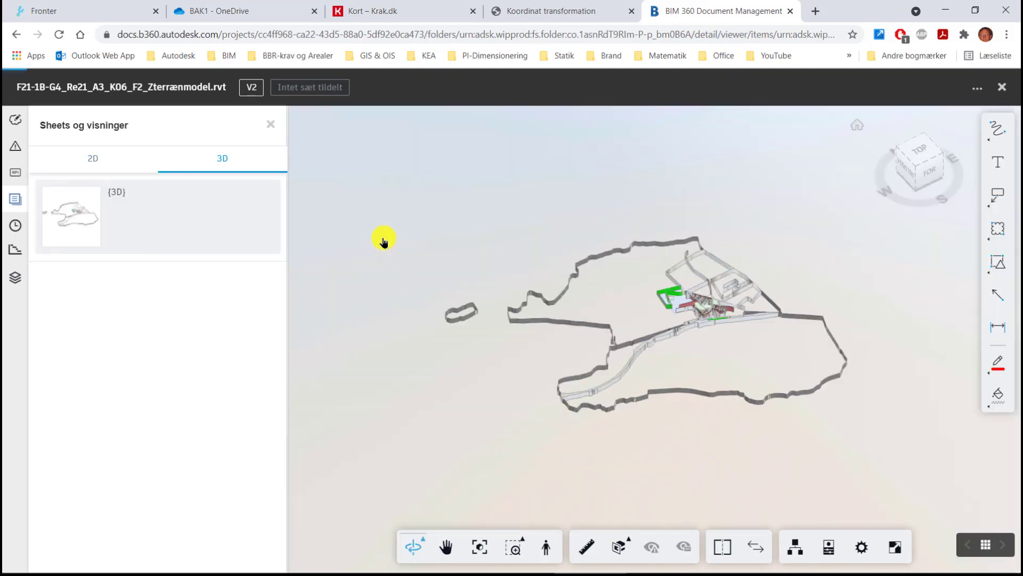
Step: Orbit, pan and zoom the terrain model to inspect it from low and oblique angles
mouse_move(697, 388)
mouse_down()
mouse_move(692, 347)
mouse_move(591, 344)
mouse_move(690, 411)
mouse_move(720, 400)
mouse_up()
scroll(650, 290, up, 3)
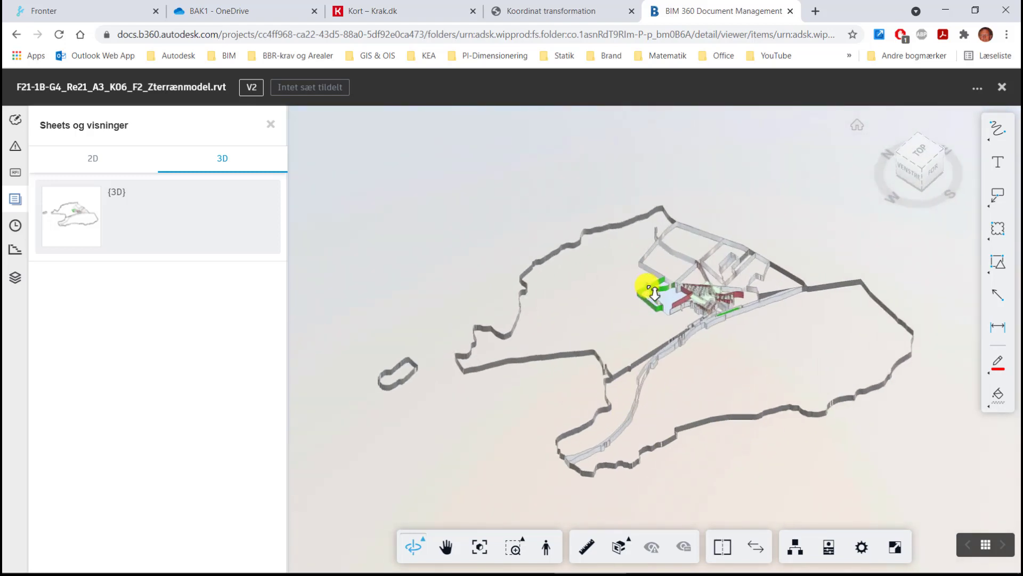
scroll(650, 291, up, 3)
scroll(666, 310, up, 3)
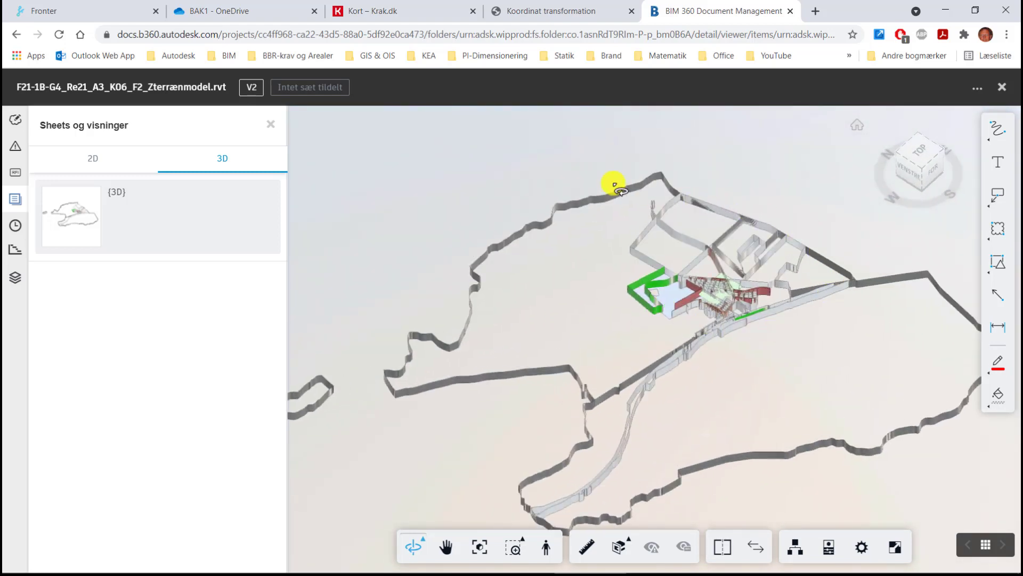
scroll(464, 344, down, 3)
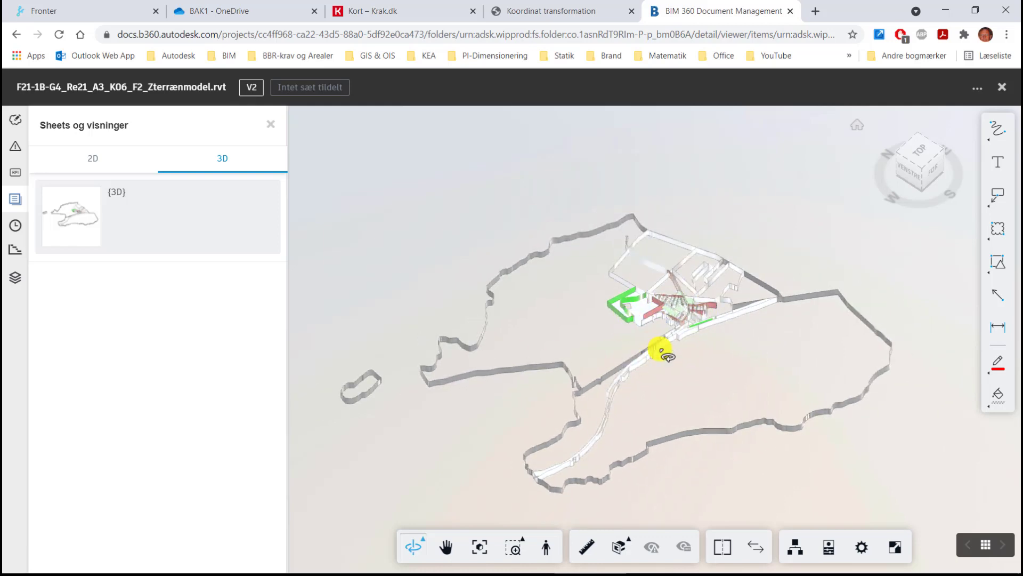
scroll(663, 352, up, 1)
scroll(663, 352, up, 2)
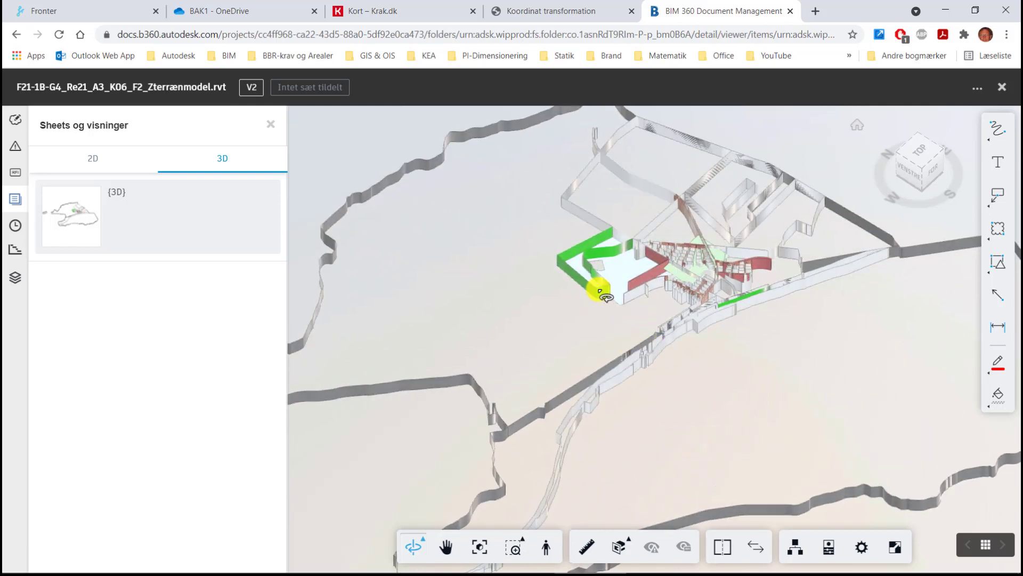
middle_drag(472, 445, 581, 380)
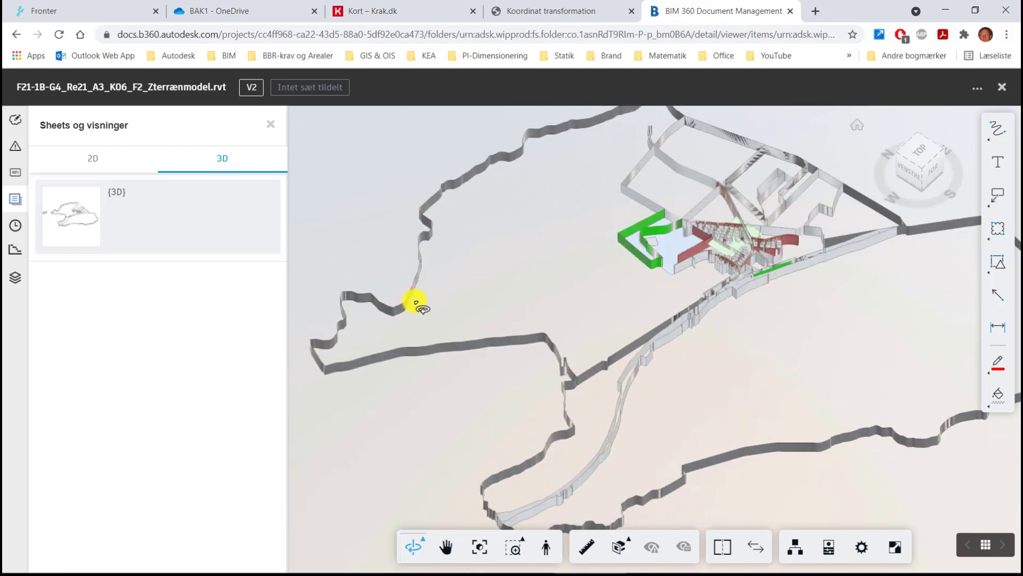
mouse_move(616, 432)
mouse_down()
mouse_move(431, 386)
mouse_move(820, 480)
mouse_up()
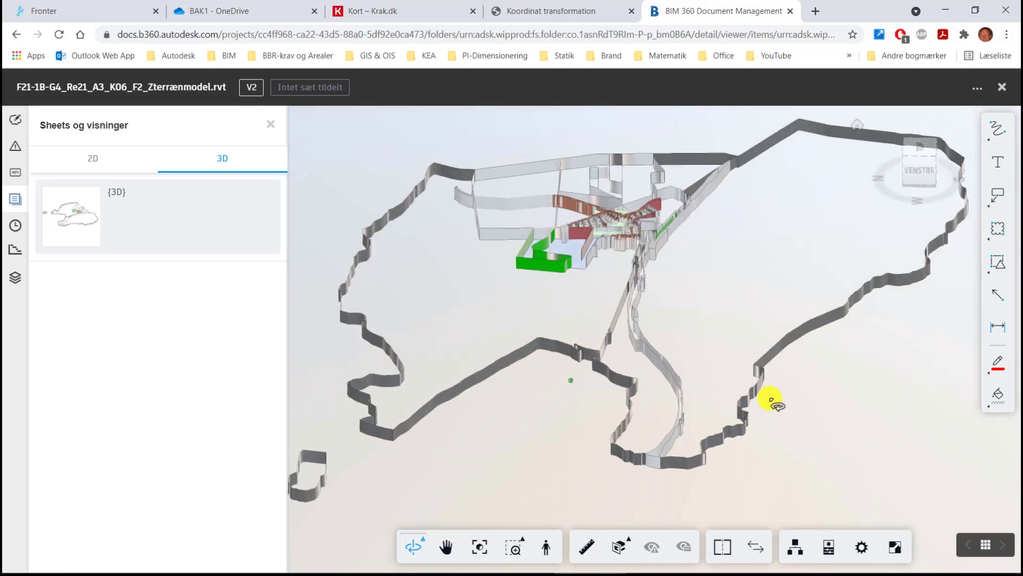
drag(669, 285, 581, 258)
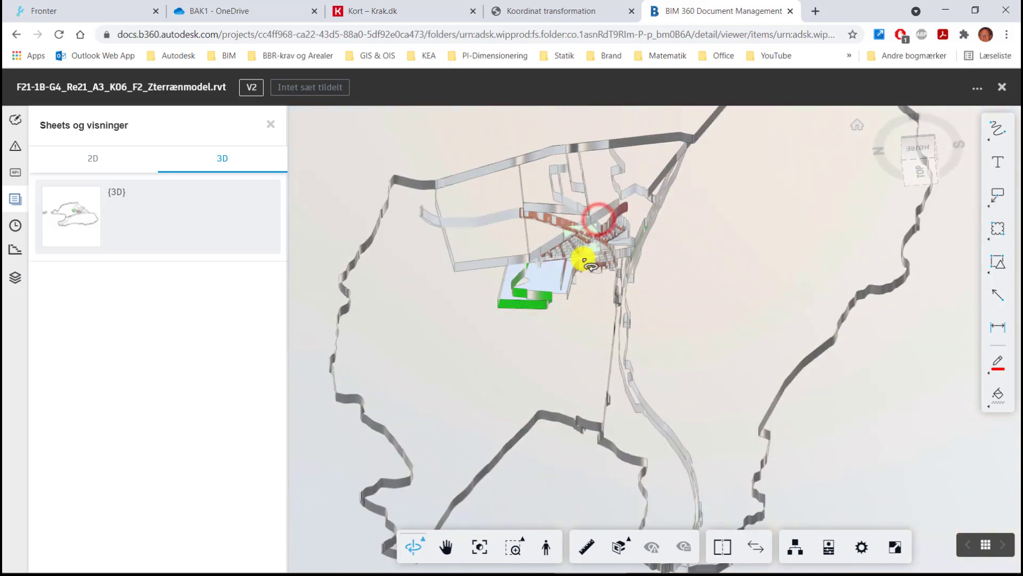
scroll(581, 259, up, 3)
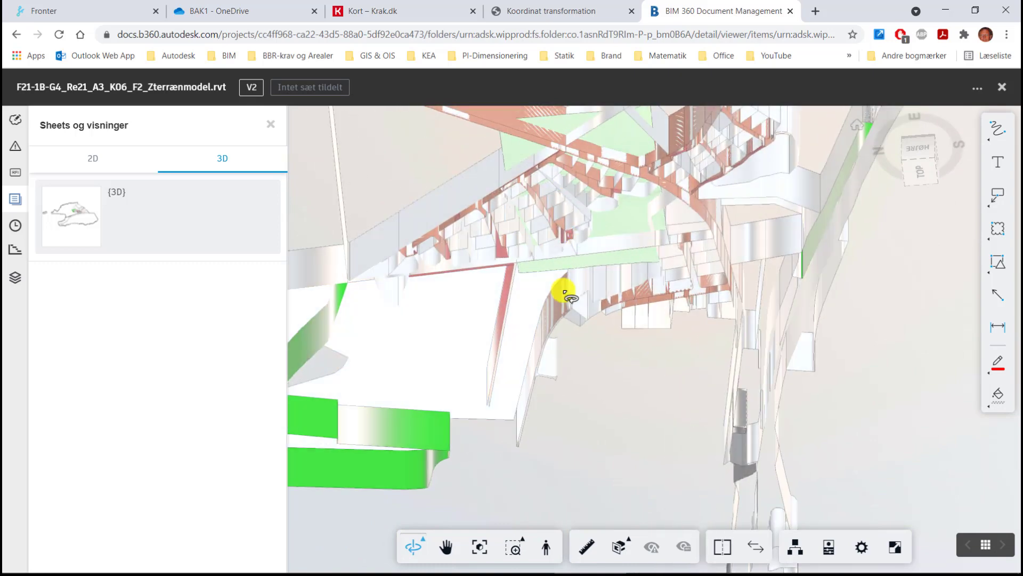
scroll(565, 293, up, 3)
Step: Check the 2D views of the model, then close the viewer back to Projektfiler
scroll(565, 293, down, 5)
mouse_move(767, 334)
mouse_down()
mouse_move(760, 358)
mouse_move(752, 181)
mouse_move(760, 175)
mouse_up()
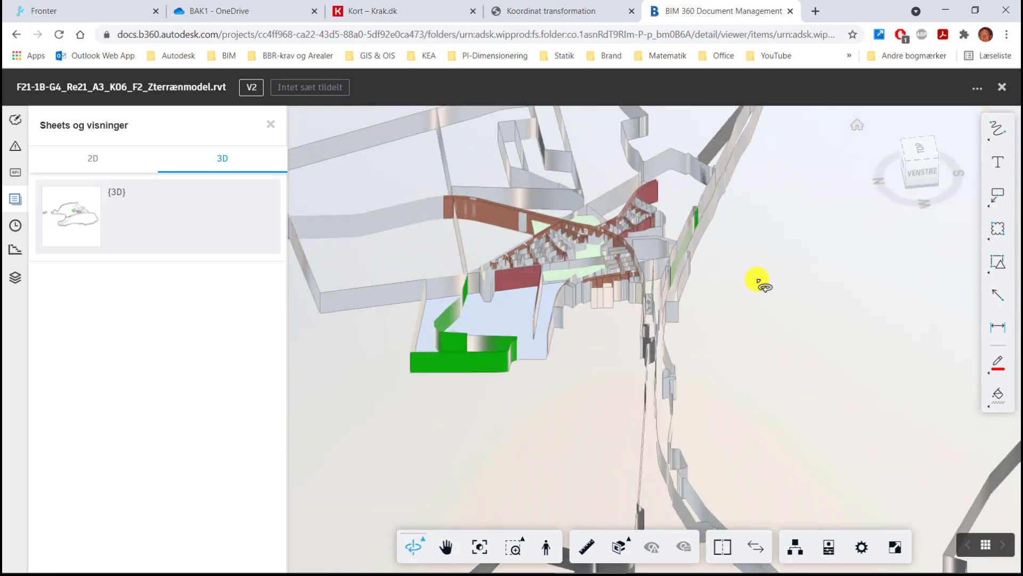
scroll(760, 285, down, 2)
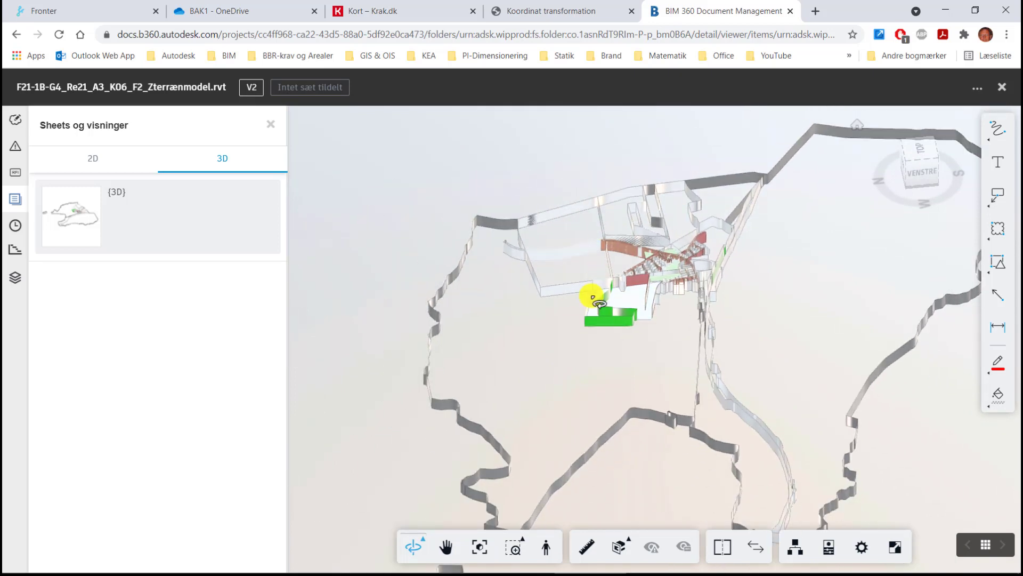
click(102, 161)
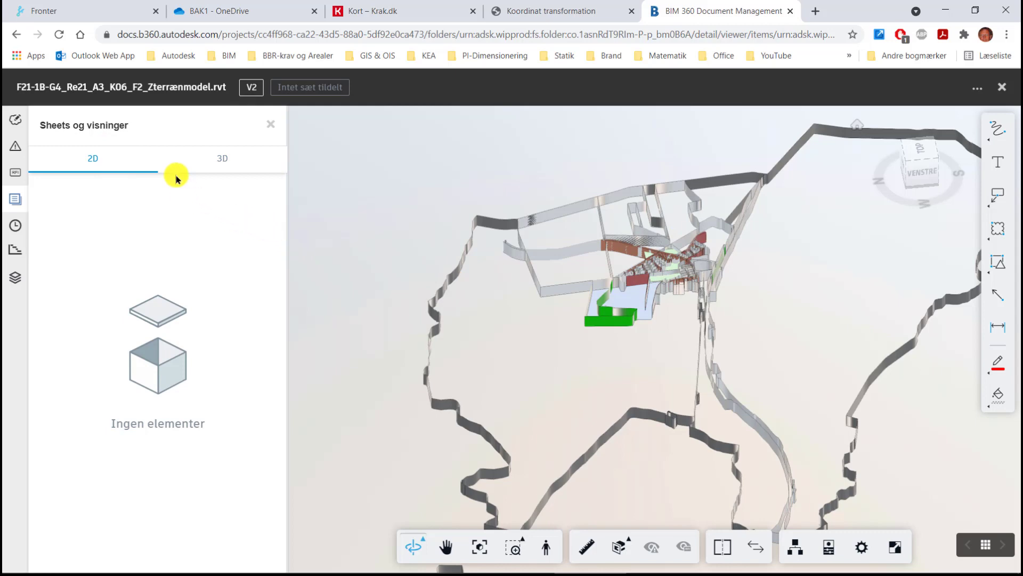
click(1002, 92)
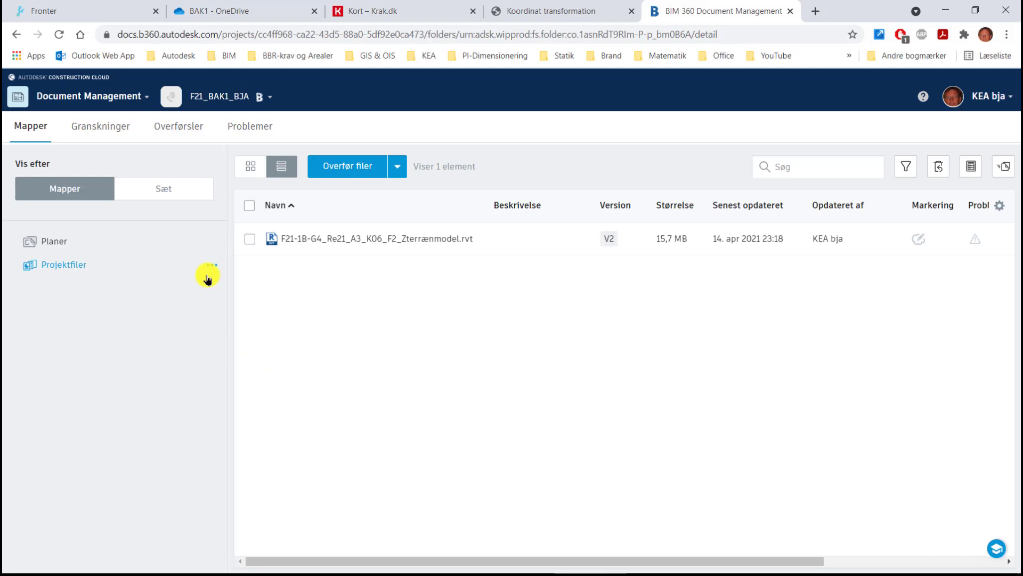
Step: Add an A3-Dispositionsforslag subfolder under Projektfiler
click(212, 265)
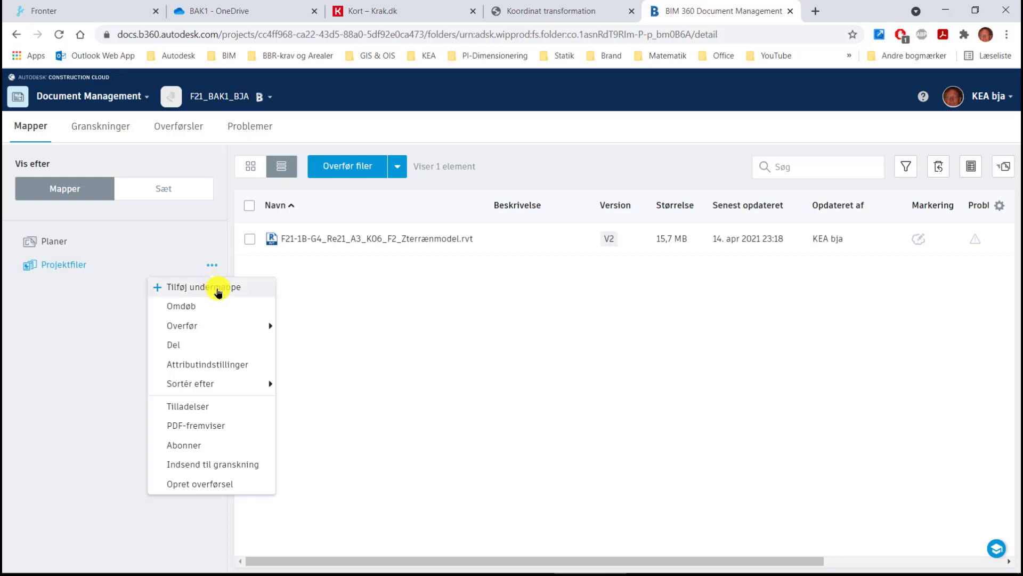
click(218, 288)
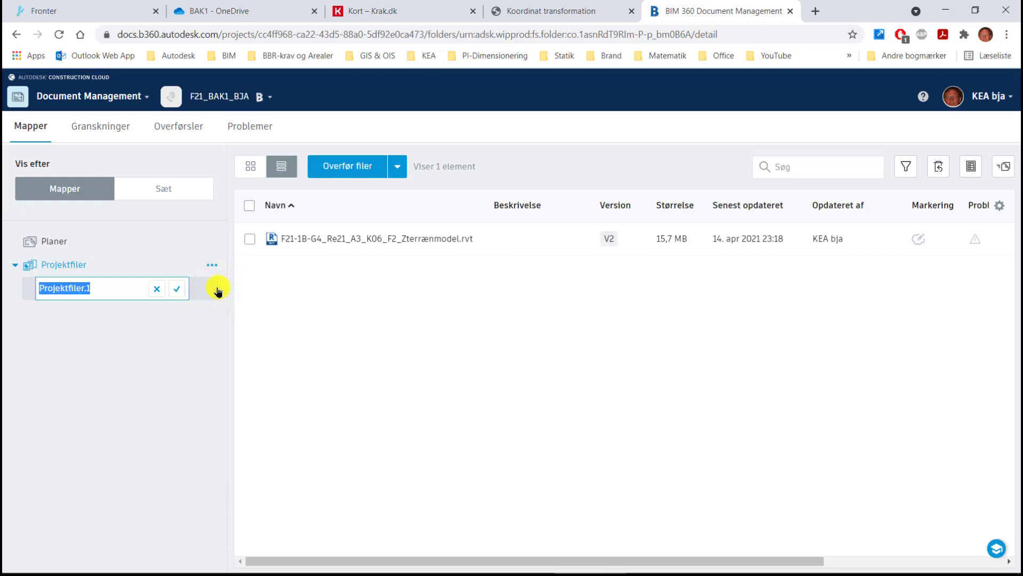
text(A3-Dispositionsforslag)
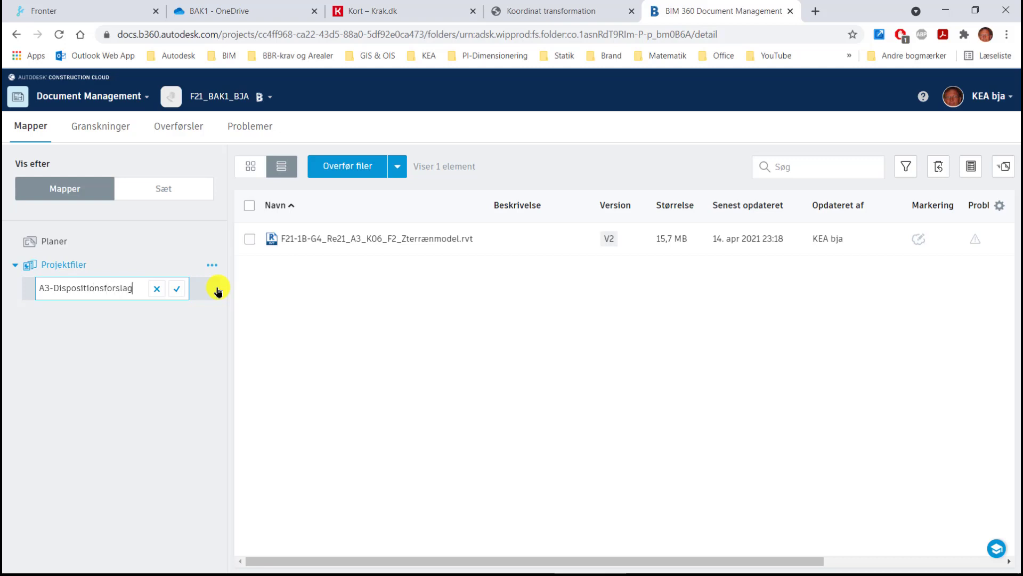
click(176, 289)
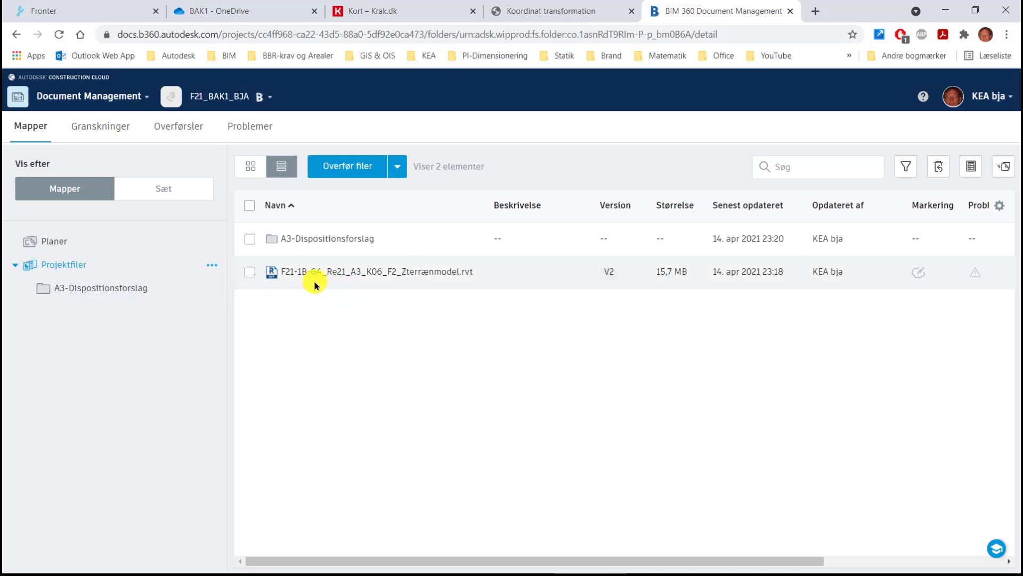
mouse_move(376, 238)
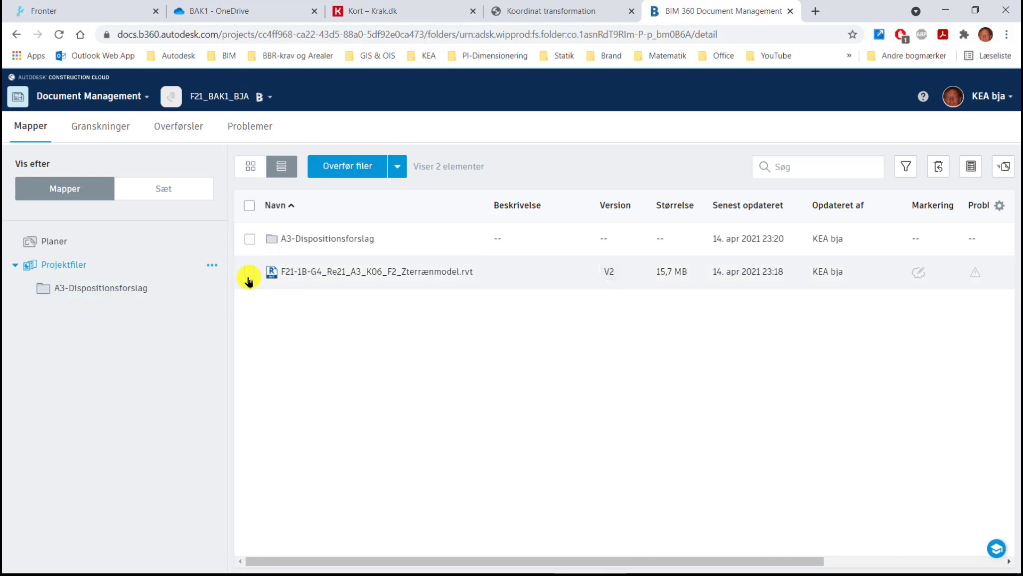
Step: Move the terrain model file into A3-Dispositionsforslag and open that folder
click(248, 274)
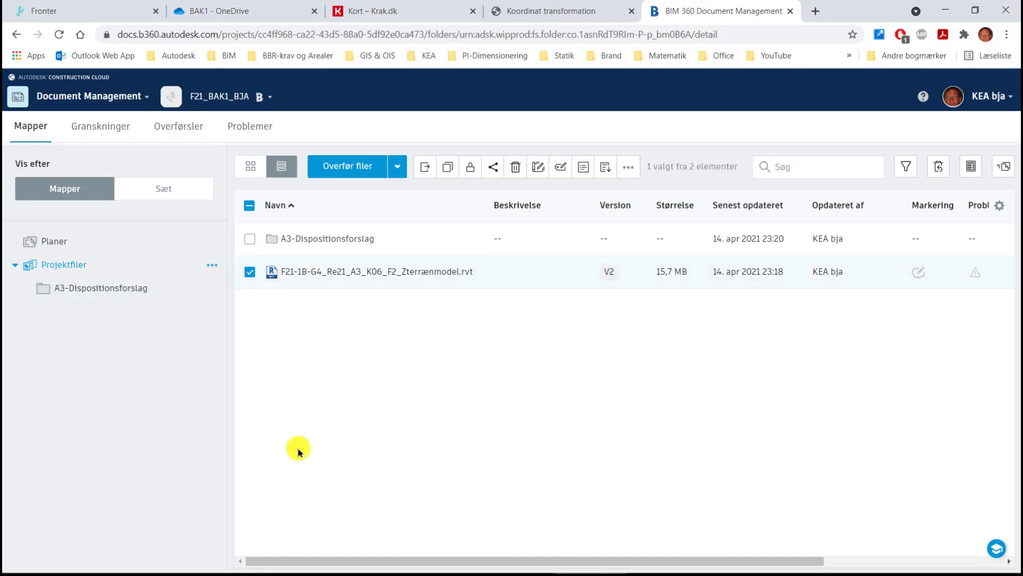
click(424, 169)
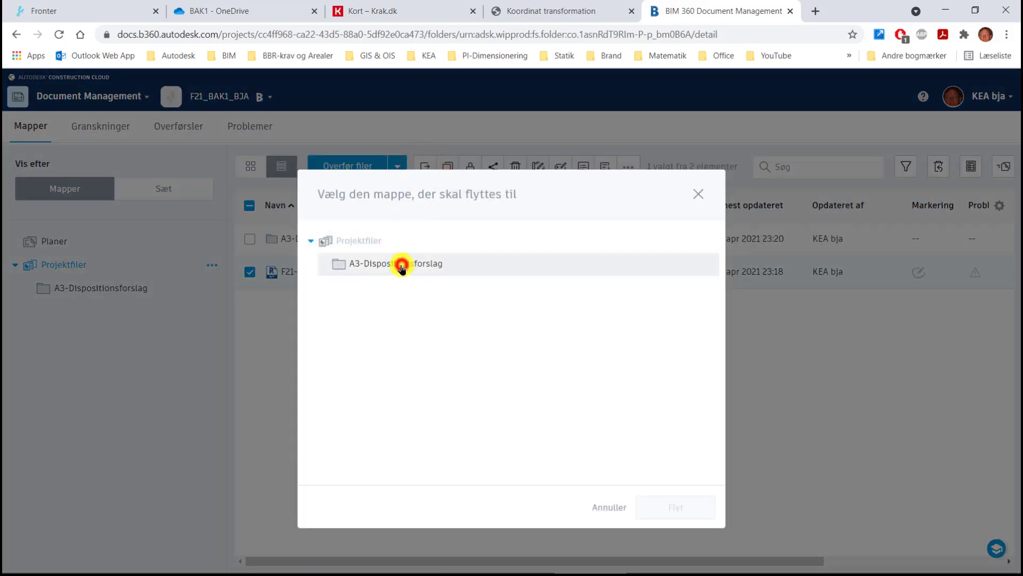
click(402, 266)
click(685, 509)
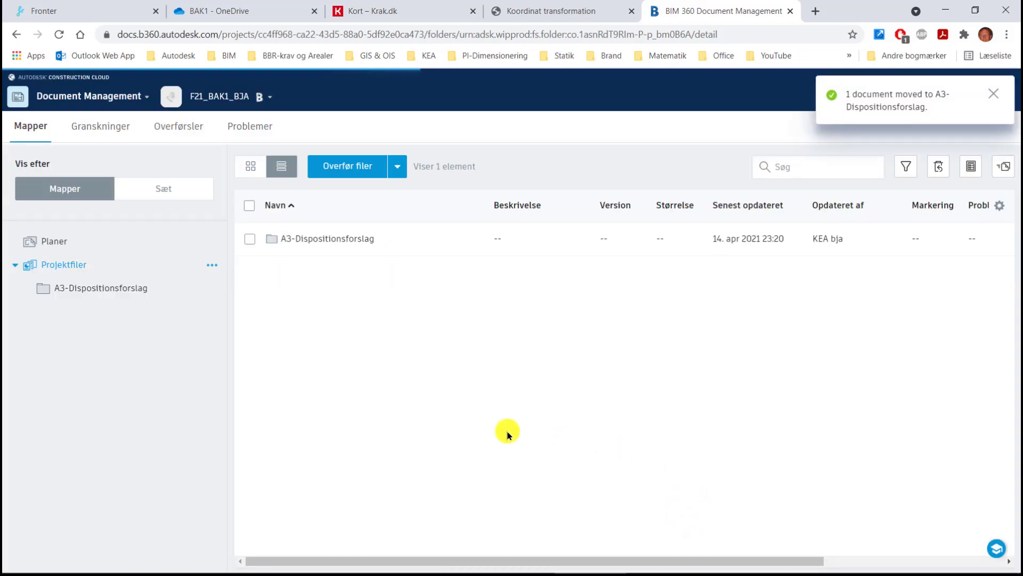
click(332, 240)
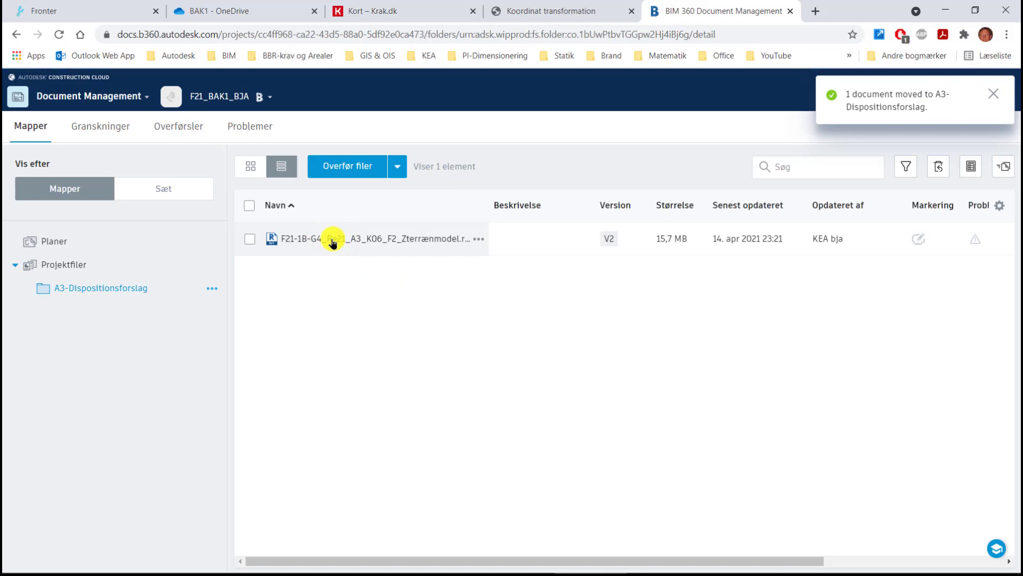
Step: Back in Revit, refresh the BIM 360 list and open the A3-Dispositionsforslag folder
key(alt+Tab)
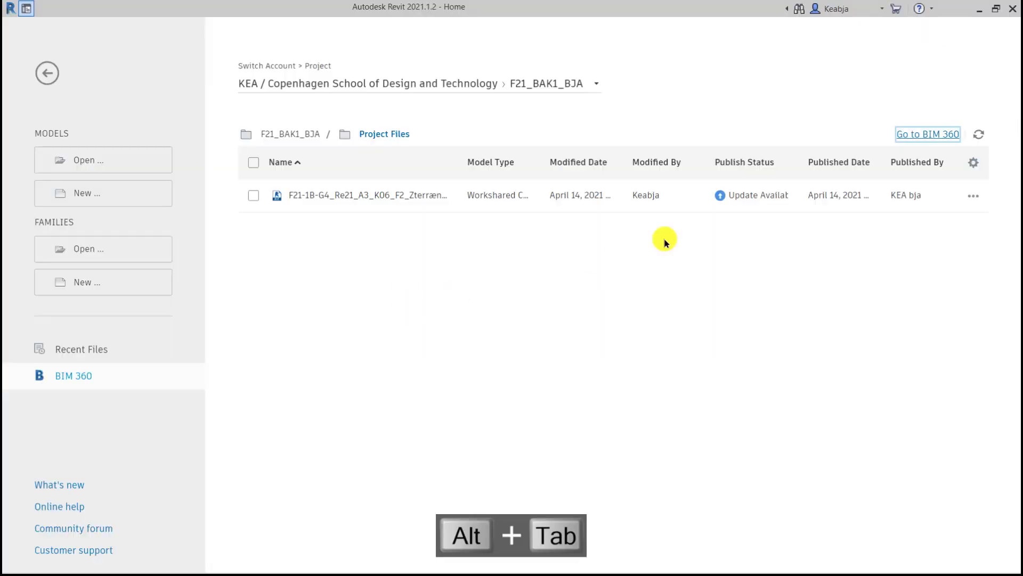
click(978, 134)
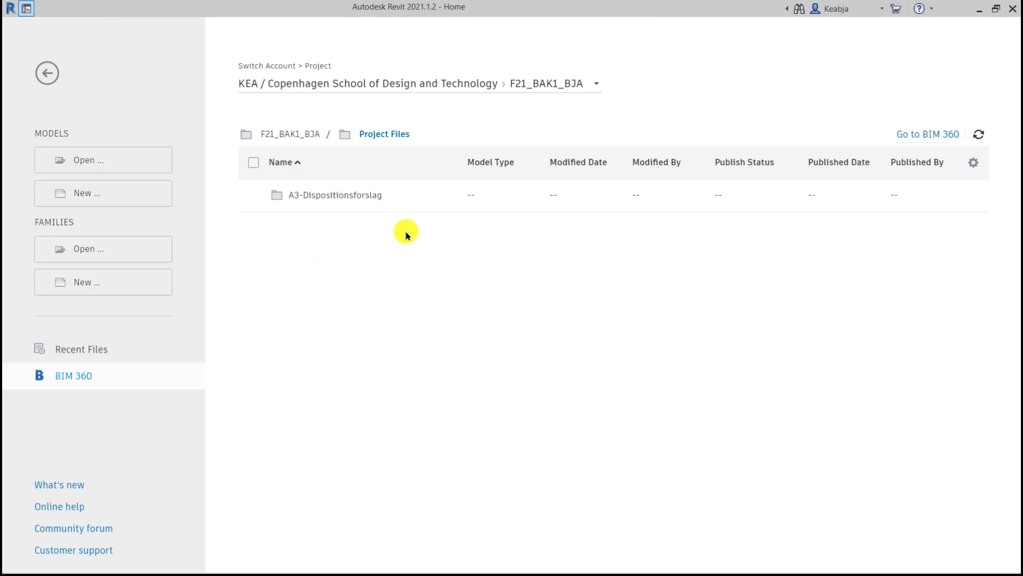
click(339, 200)
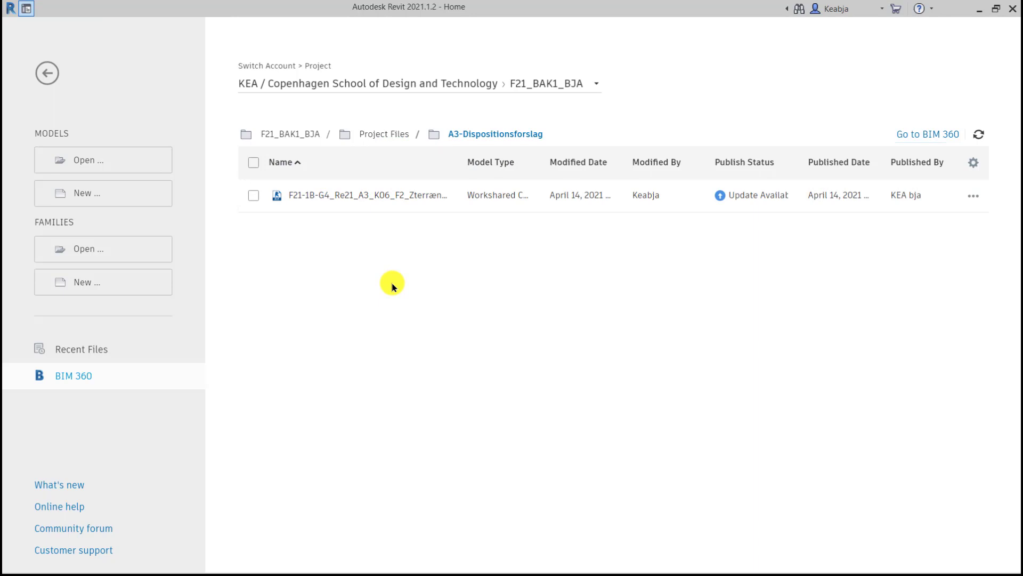
Step: Open the local model F21-1B-G4_Re21_A3_K01_F2_Zbygningsmodel.rvt from the Models list
click(86, 162)
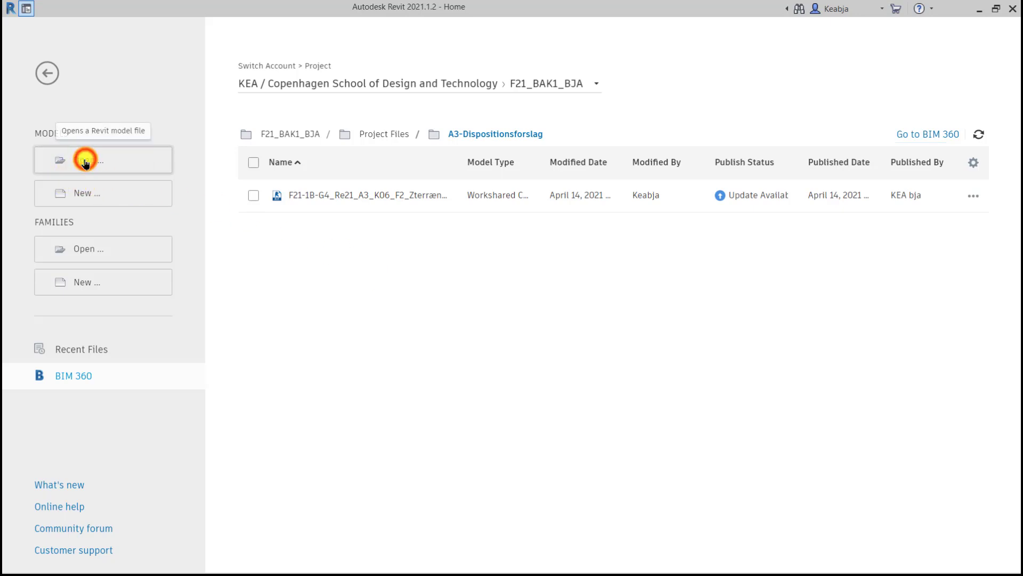
click(397, 115)
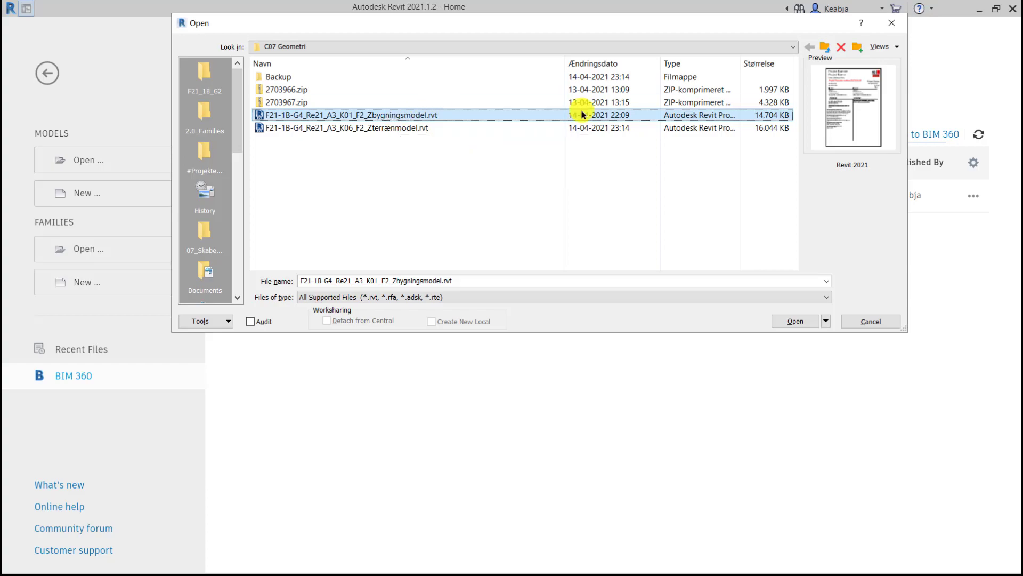
click(795, 321)
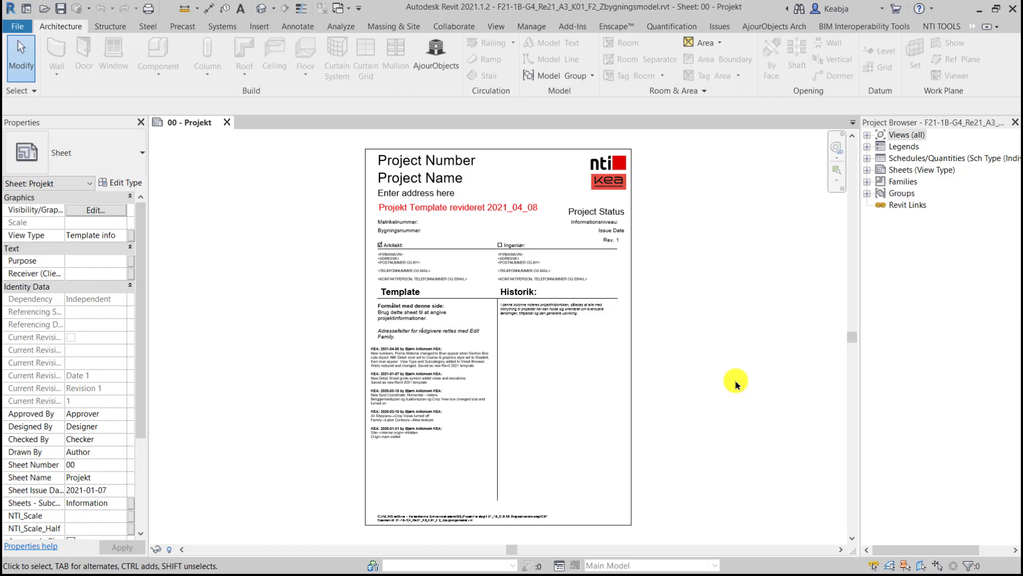
Step: Enable collaboration using In BIM 360 Document Management
click(451, 29)
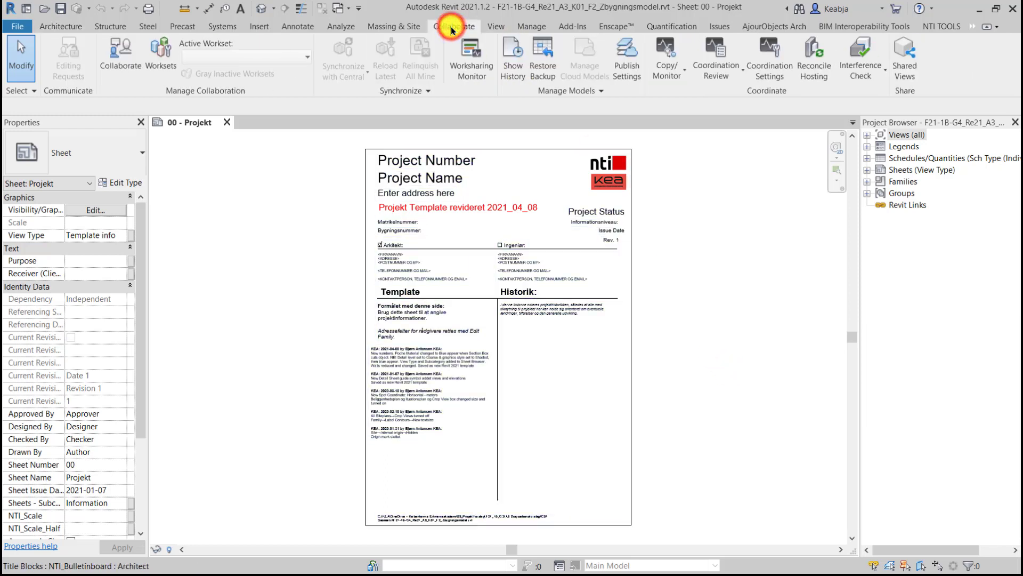
click(123, 64)
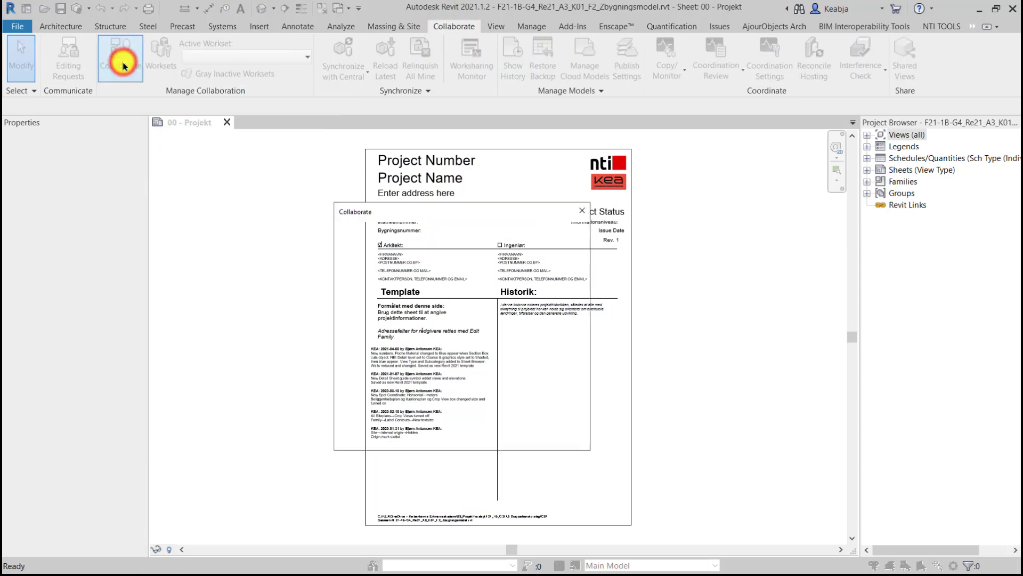
click(366, 376)
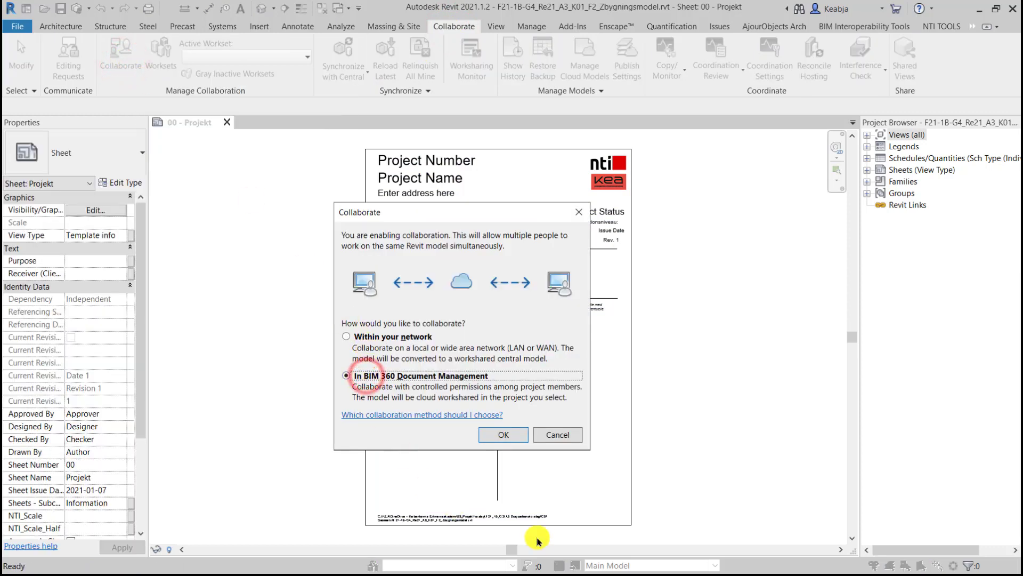
click(503, 435)
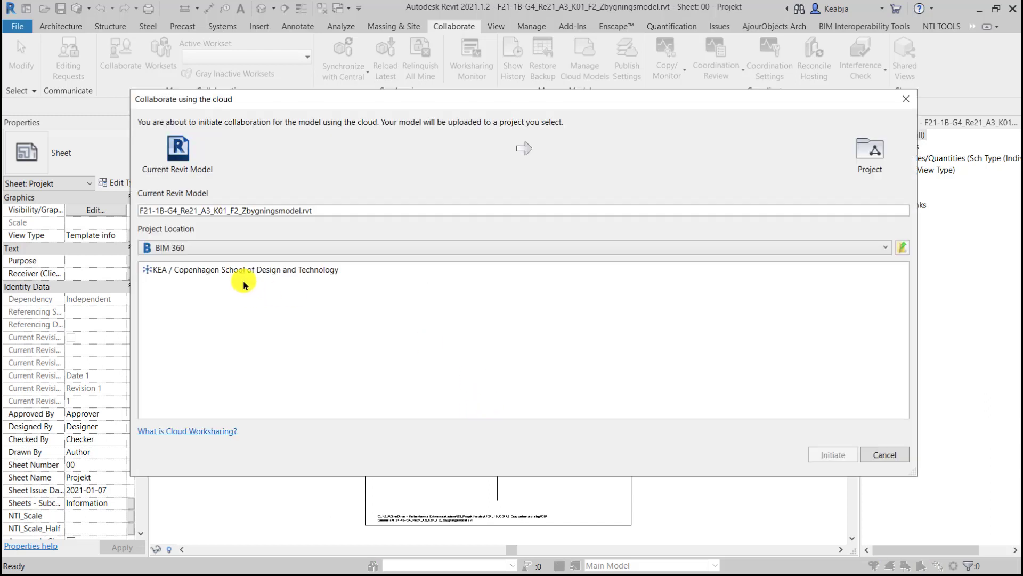
Step: Upload the model to KEA > F21_BAK1_BJA > Project Files > A3-Dispositionsforslag and initiate
double_click(246, 274)
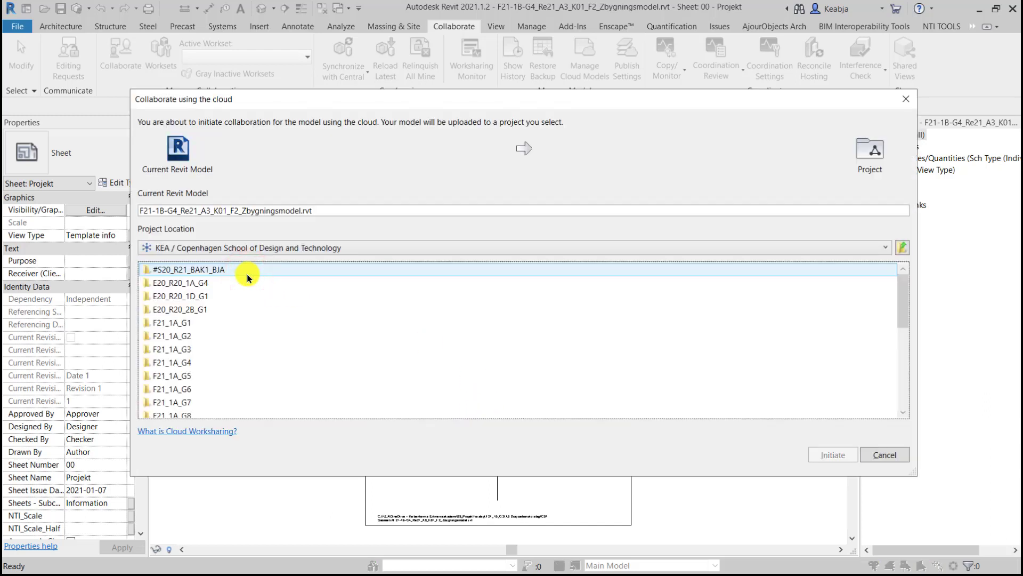
scroll(248, 324, down, 6)
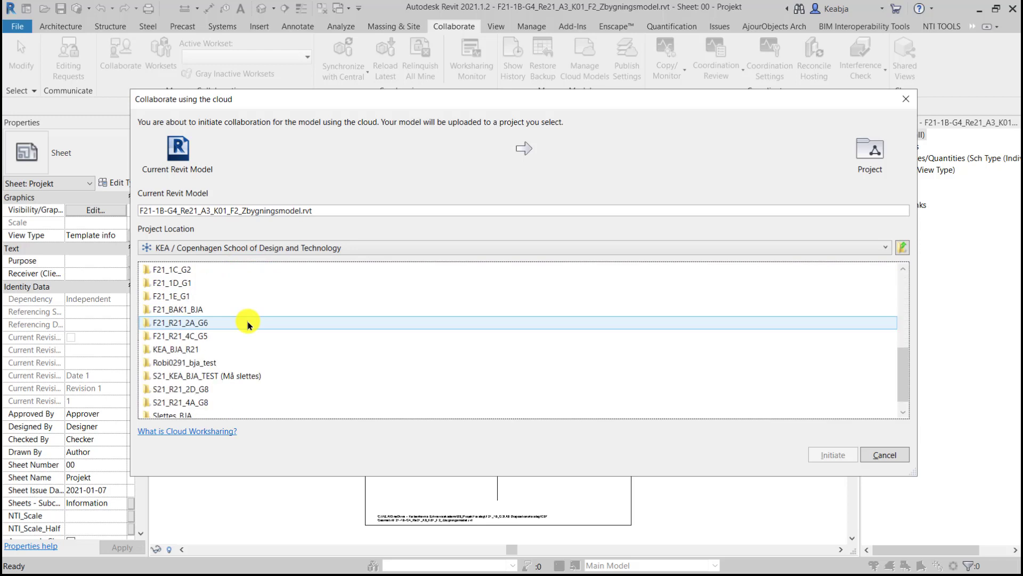
scroll(285, 341, down, 1)
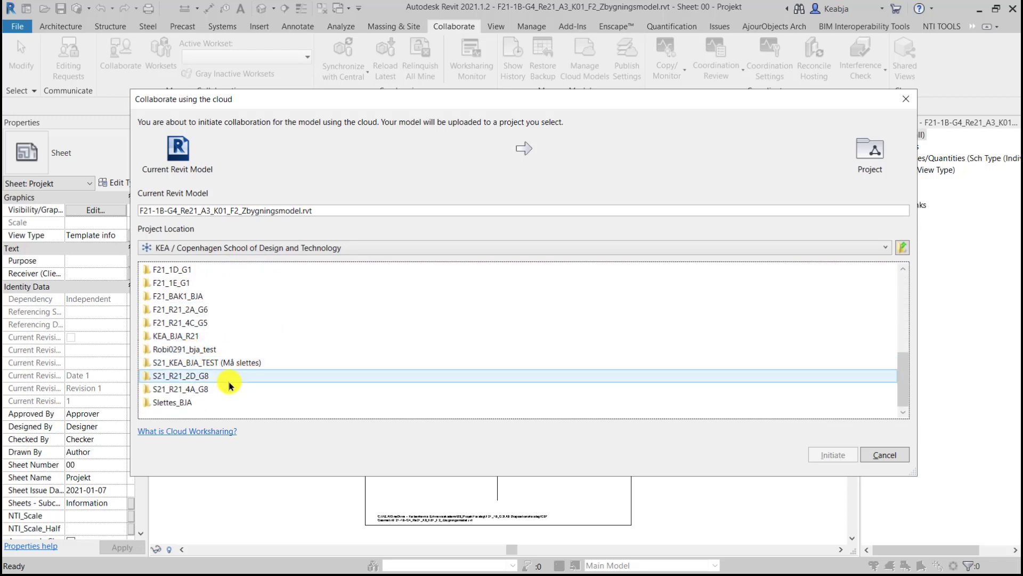
click(189, 297)
double_click(189, 296)
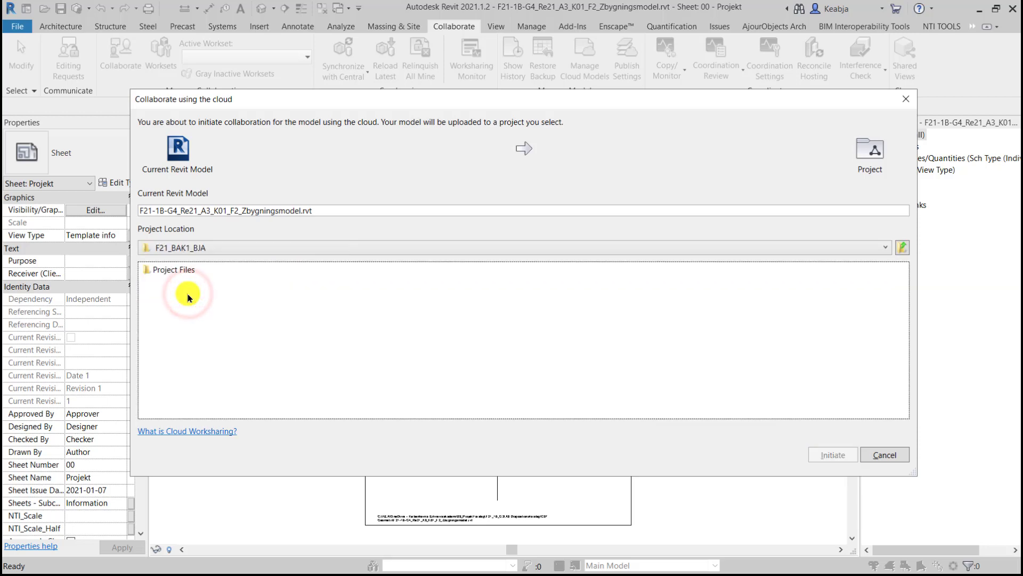
double_click(185, 271)
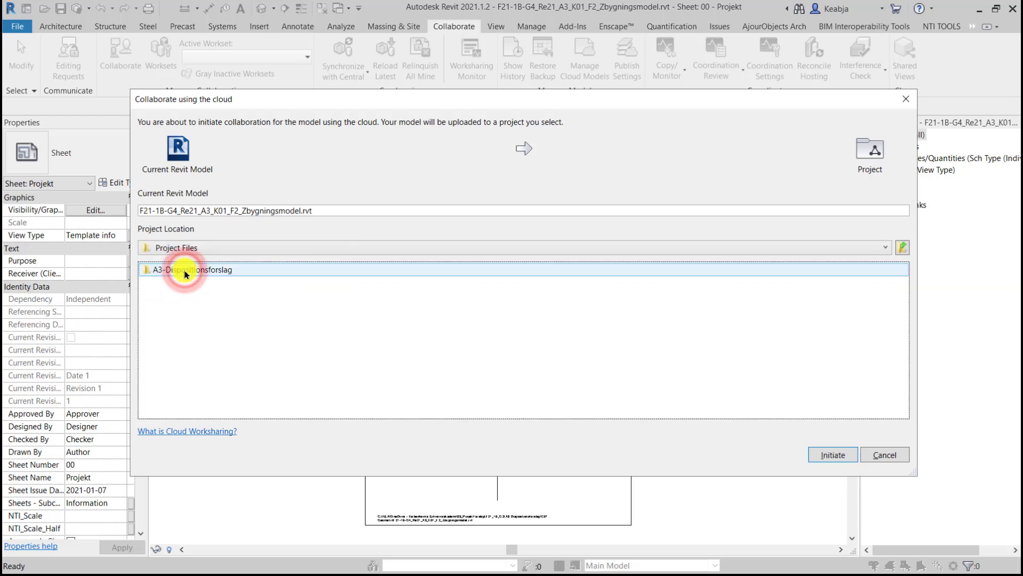
double_click(198, 270)
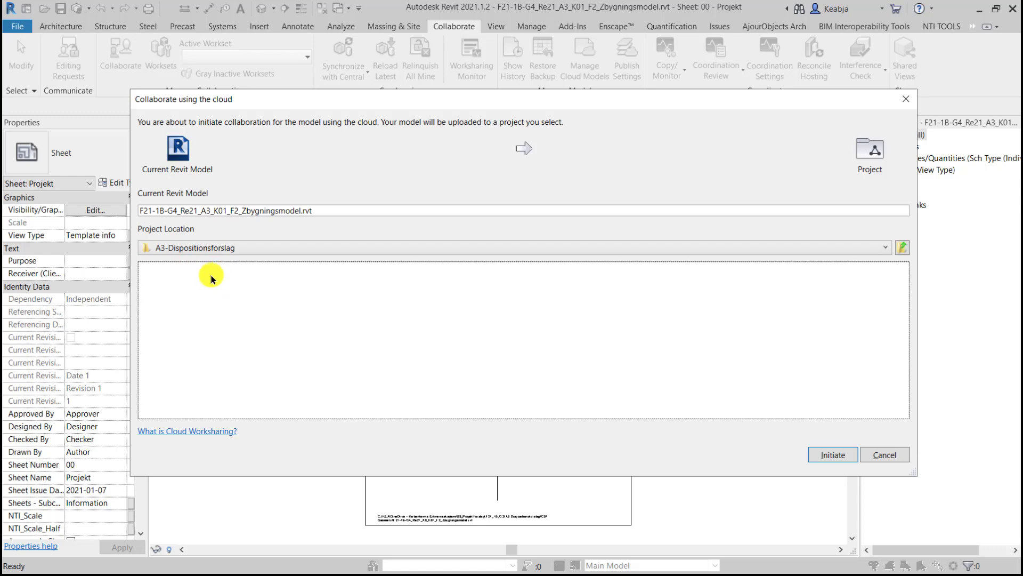
click(826, 457)
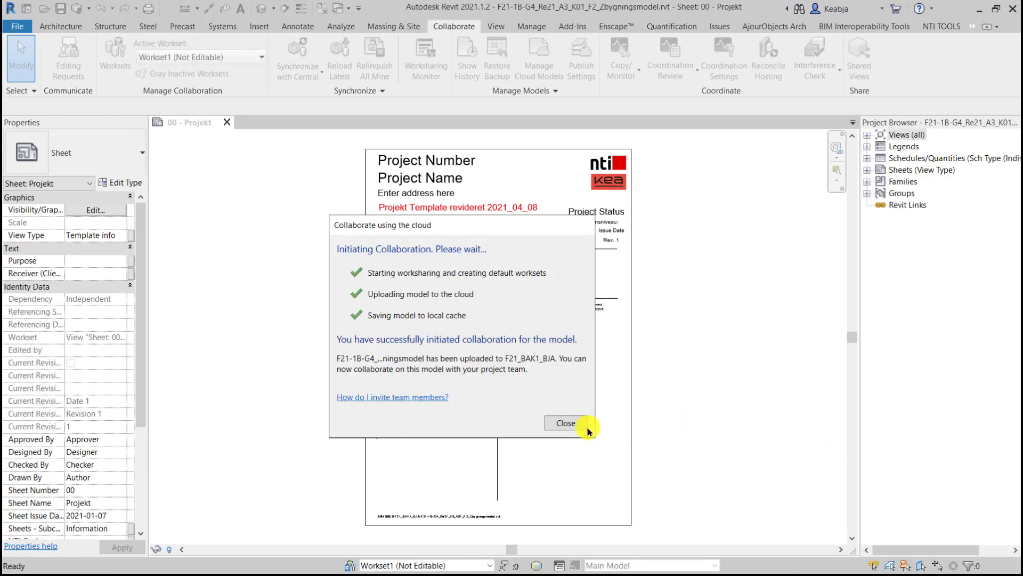
Step: Dismiss the collaboration message and open the (01) Level 1 - Stue floor plan
click(559, 422)
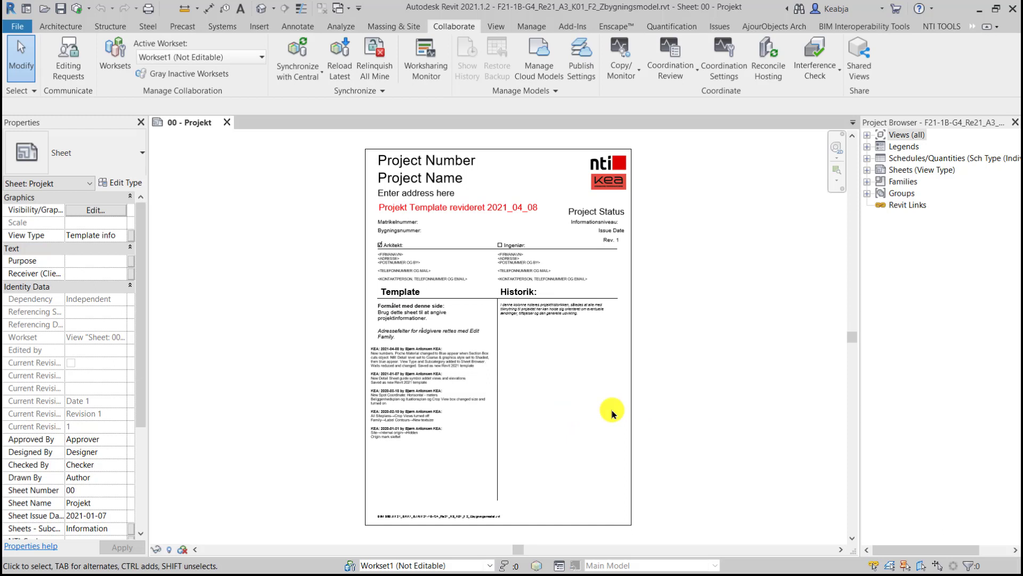
click(864, 135)
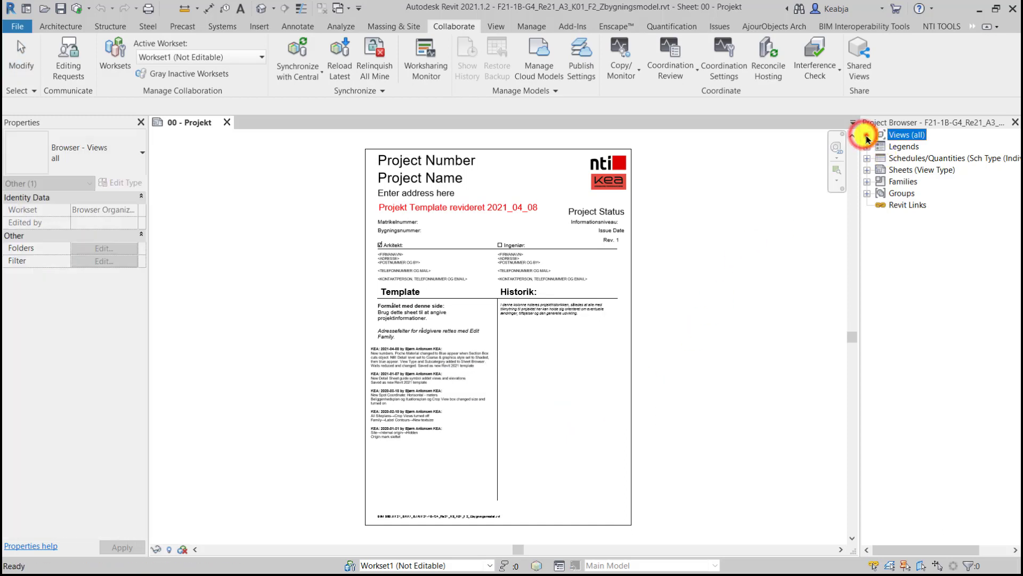
click(867, 136)
click(881, 147)
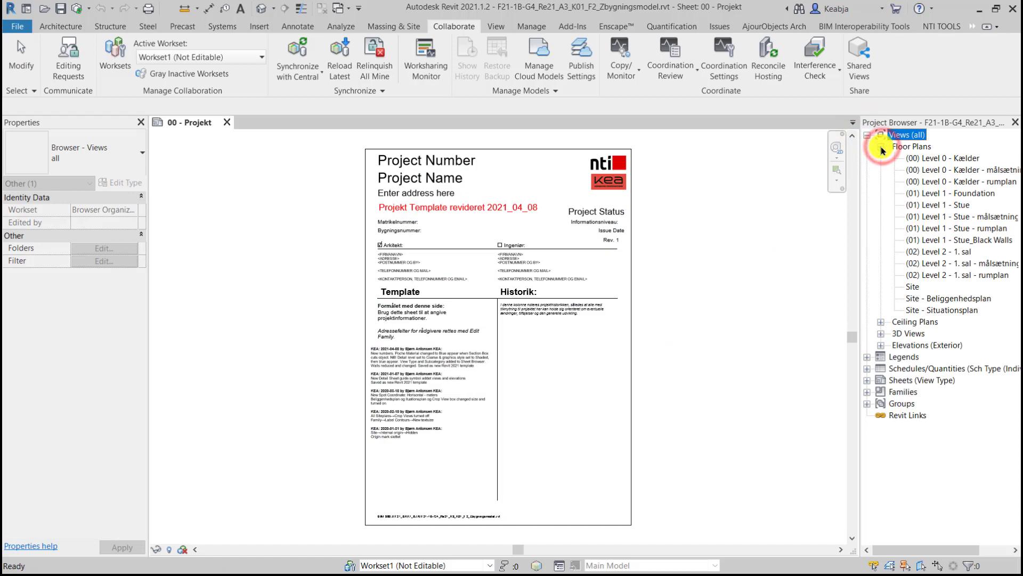
double_click(926, 205)
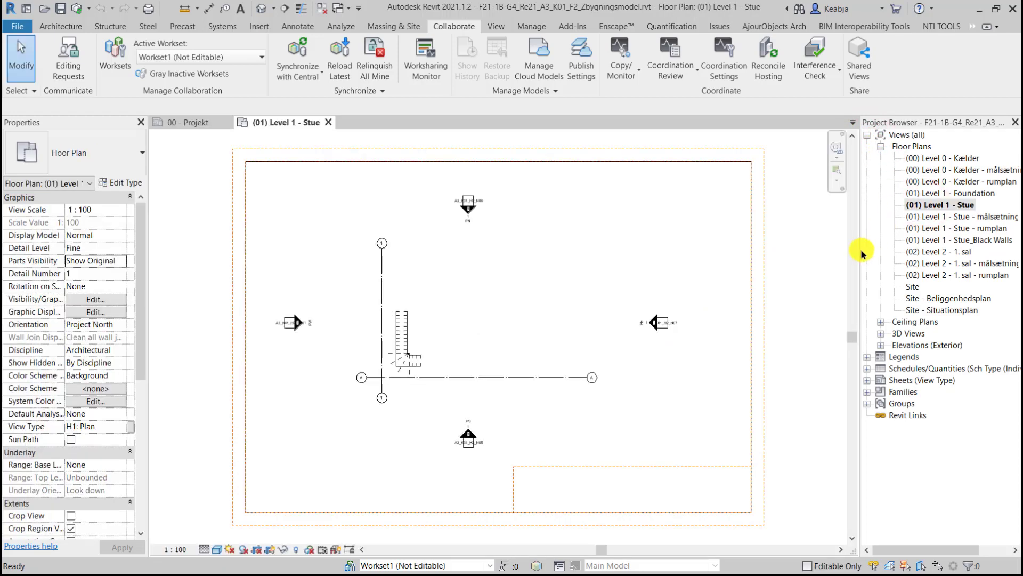
Step: Drag the stair template down-left clear of grids 1 and A, then select grid 1
scroll(590, 357, down, 2)
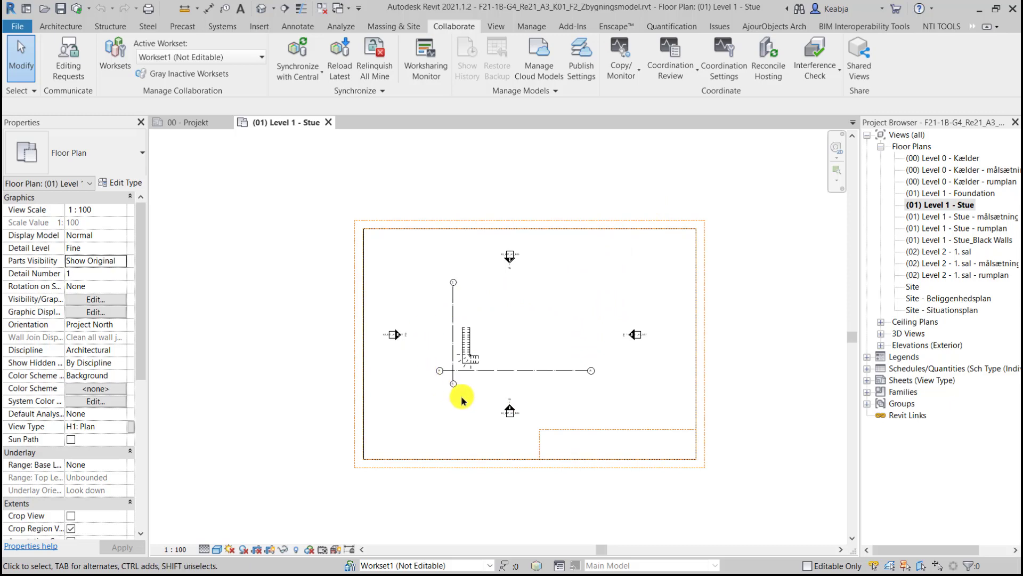
click(470, 345)
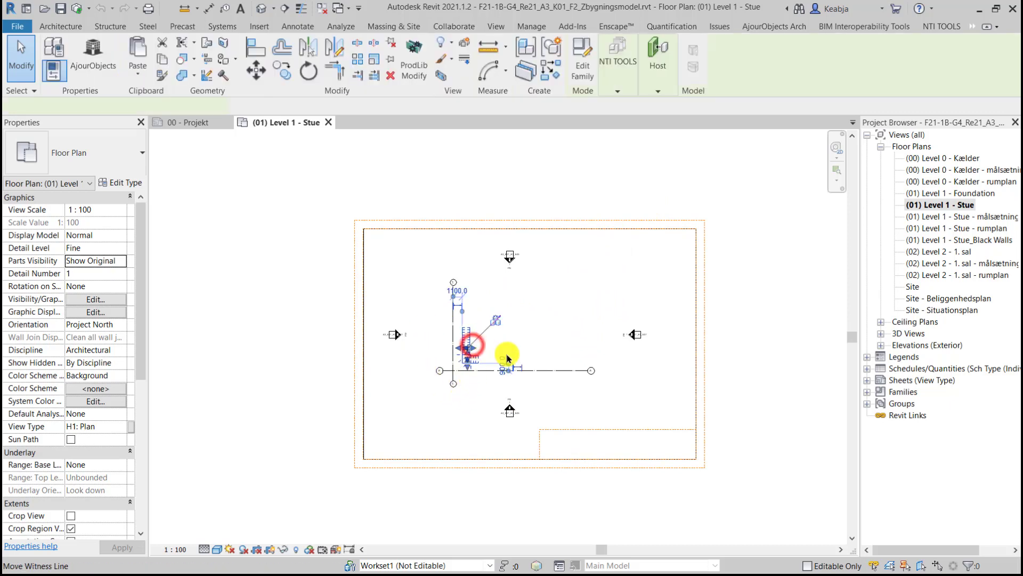
drag(465, 336, 413, 418)
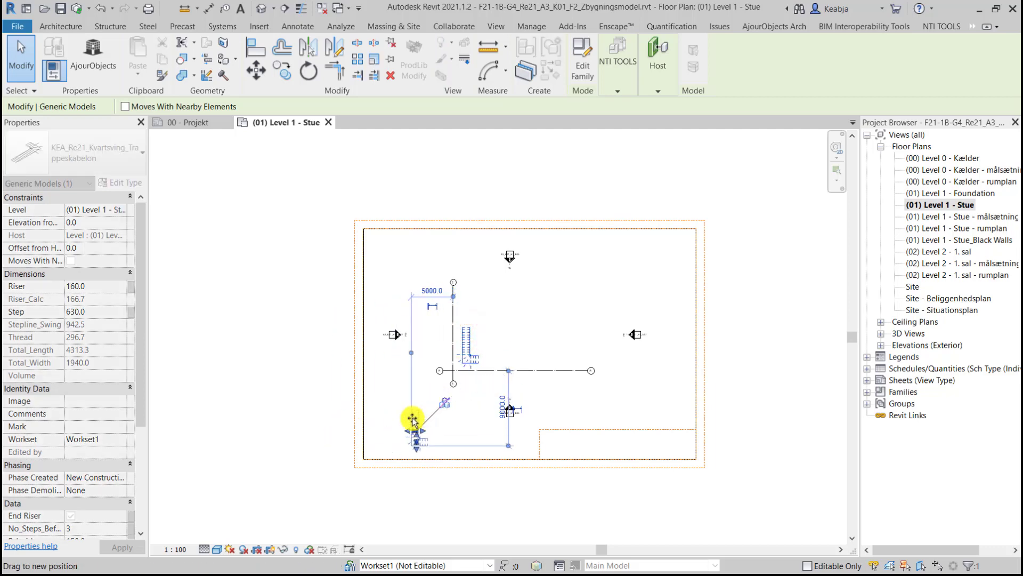
scroll(421, 421, up, 3)
drag(413, 418, 427, 417)
scroll(480, 346, up, 2)
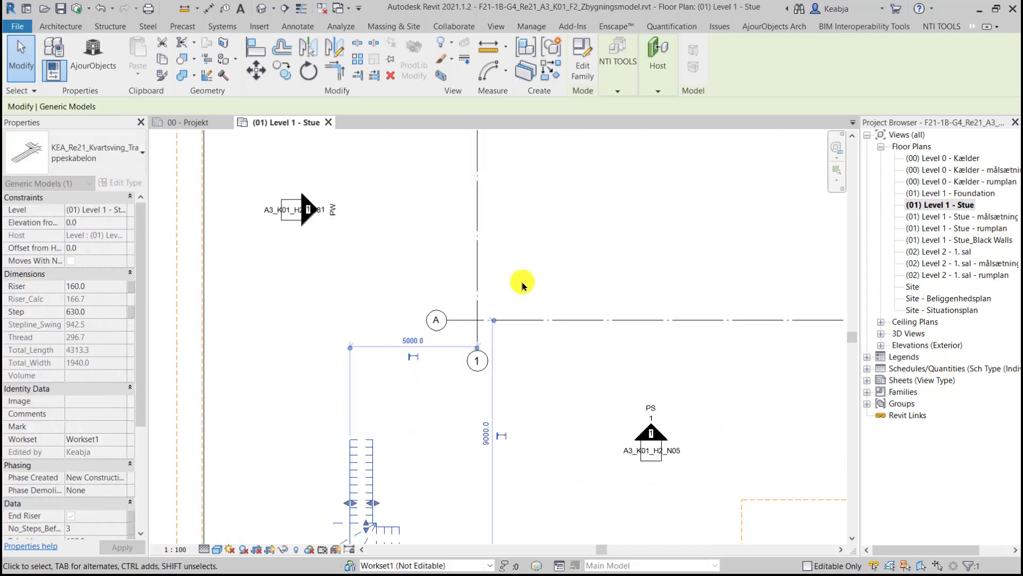
click(537, 250)
scroll(539, 264, down, 2)
scroll(464, 327, down, 2)
scroll(445, 336, down, 1)
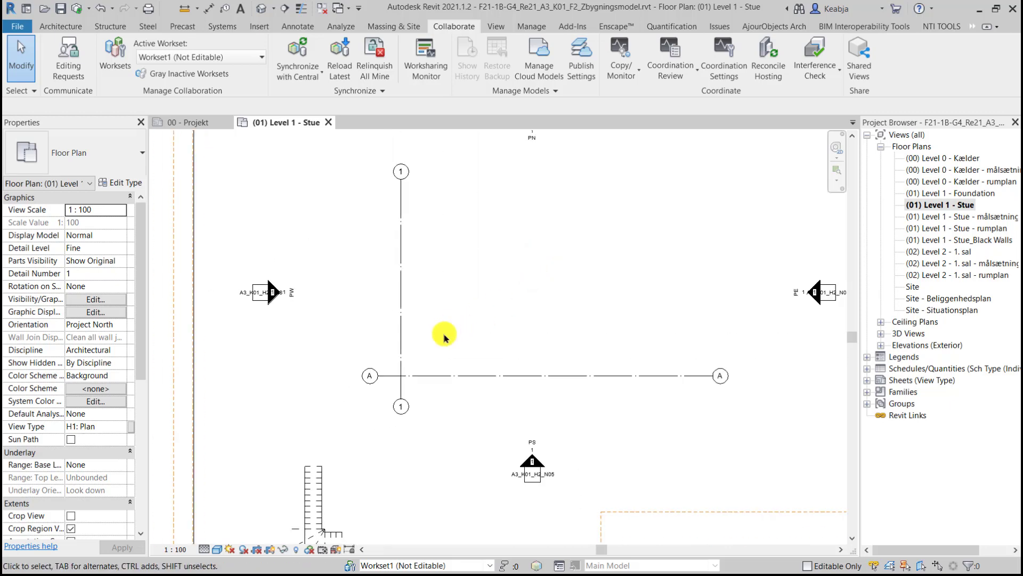
scroll(444, 337, down, 1)
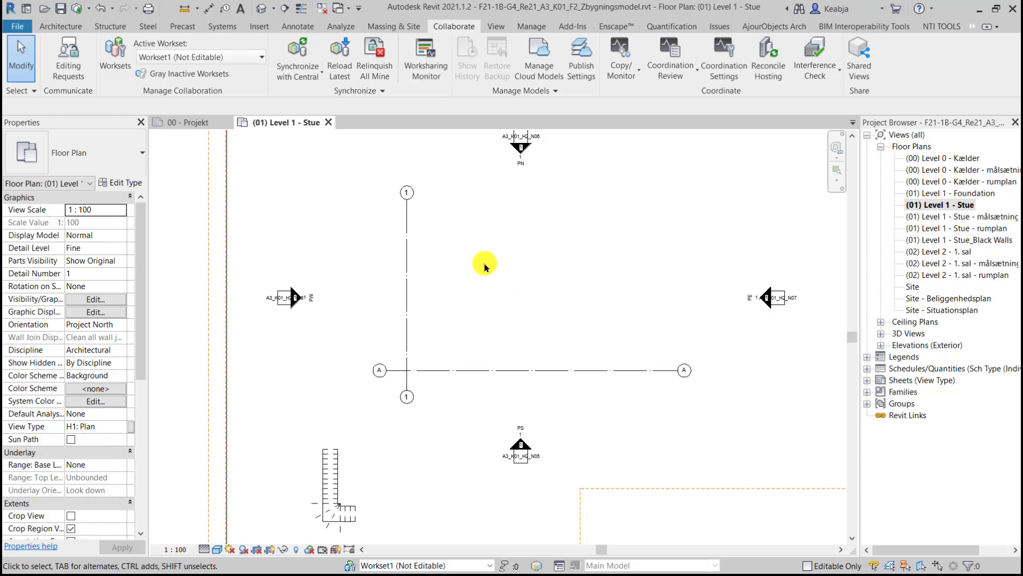
click(408, 268)
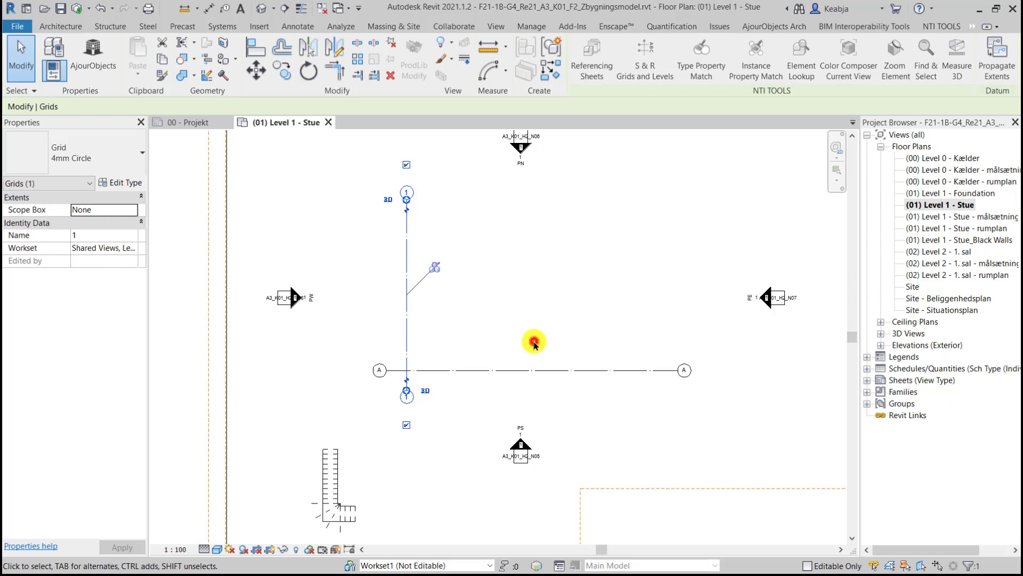
Step: Copy grid 1 10000 mm to the right to create grid 2
click(534, 343)
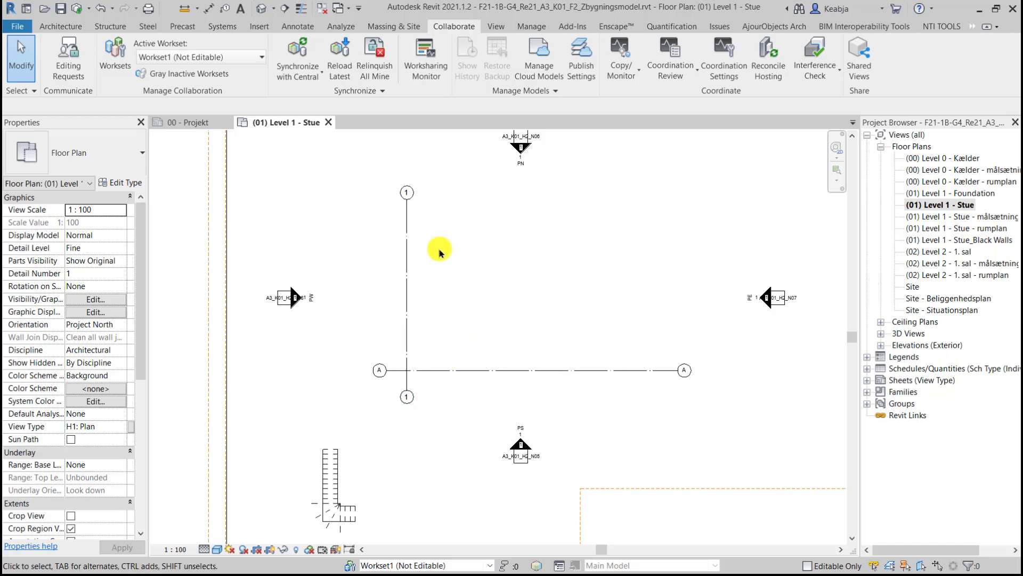
click(405, 239)
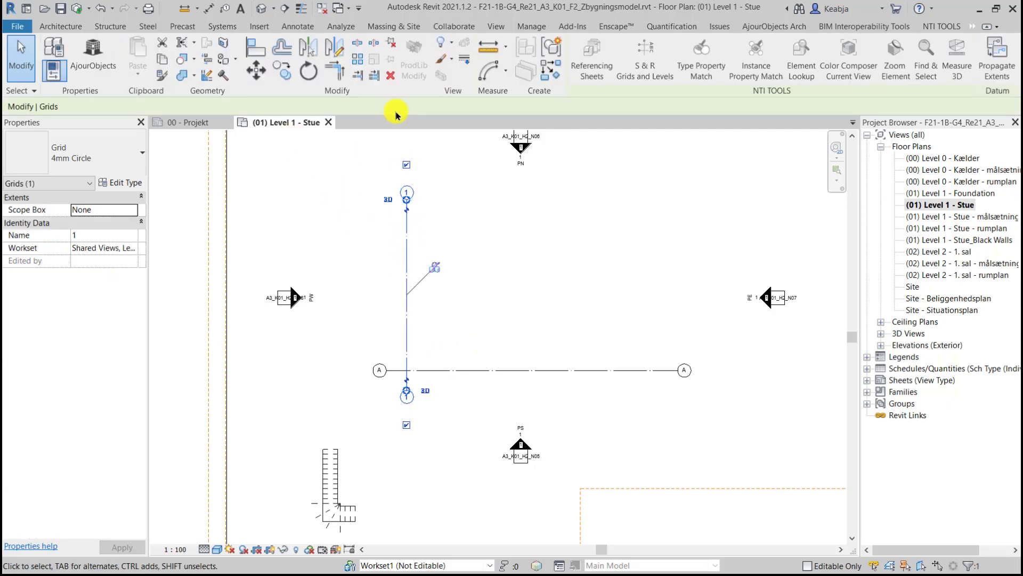
click(282, 71)
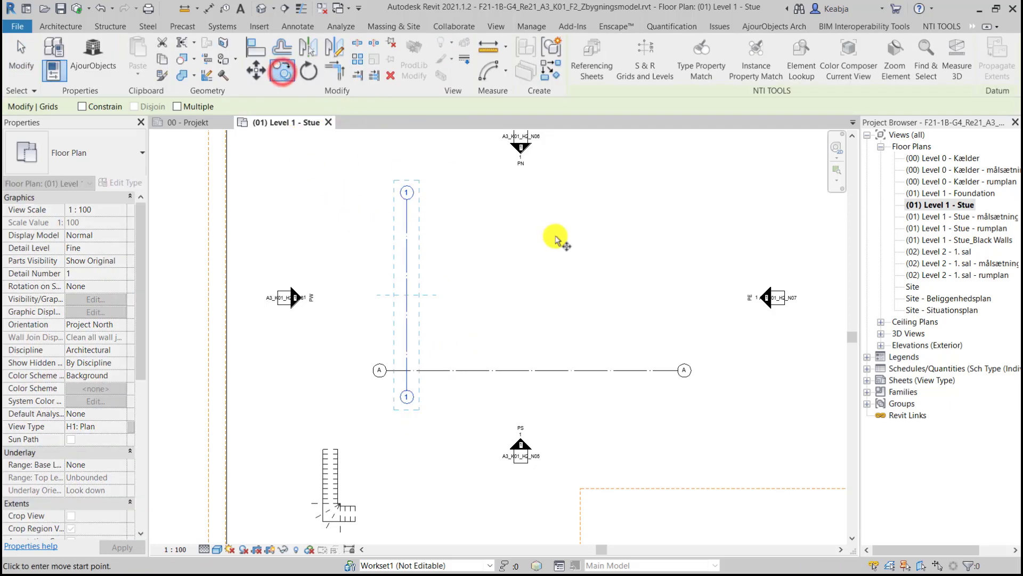
click(449, 296)
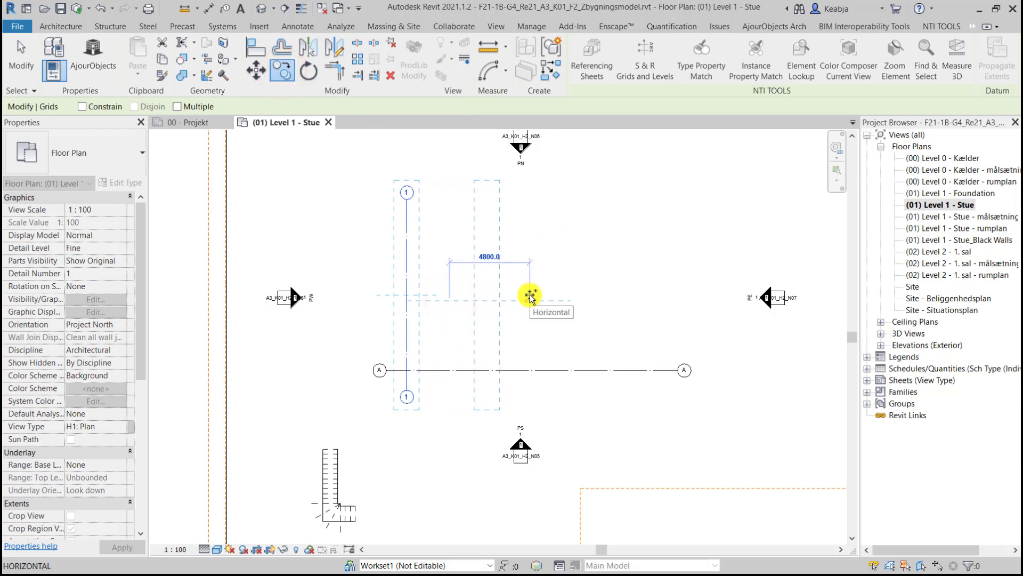
text(10)
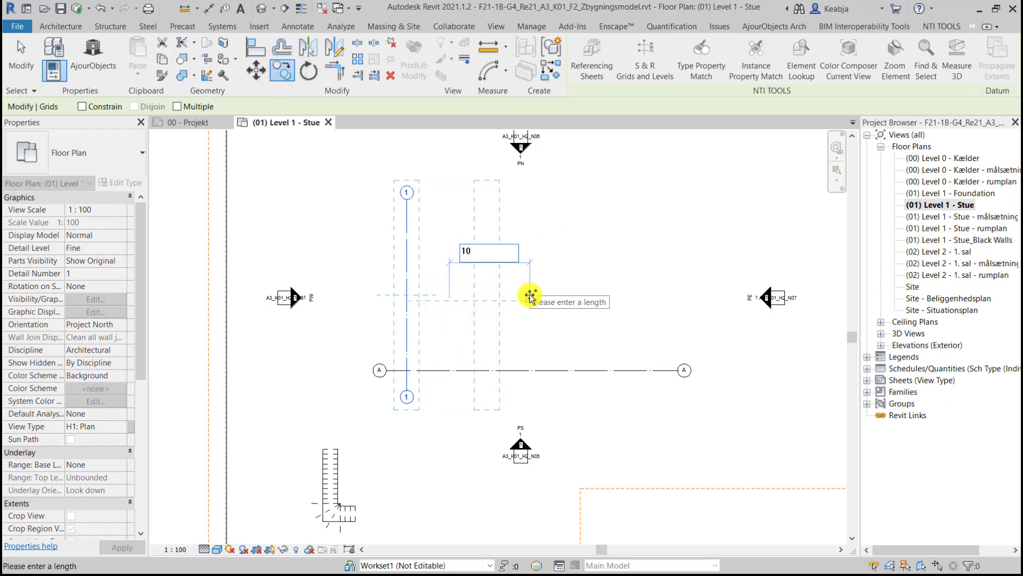
text(000)
key(Return)
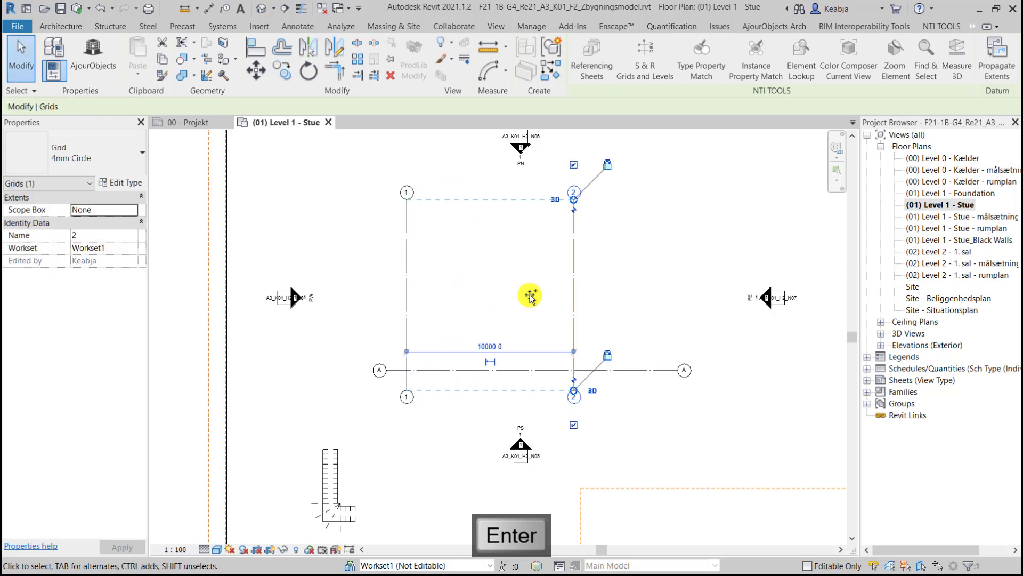
click(636, 269)
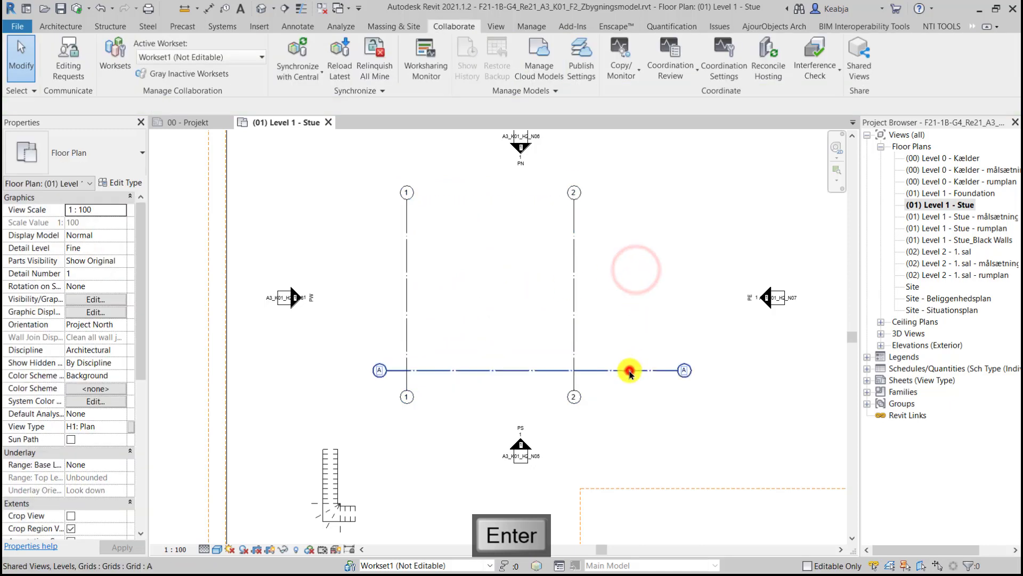
Step: Copy grid A 8000 mm upward to create horizontal grid 3
click(630, 370)
click(282, 69)
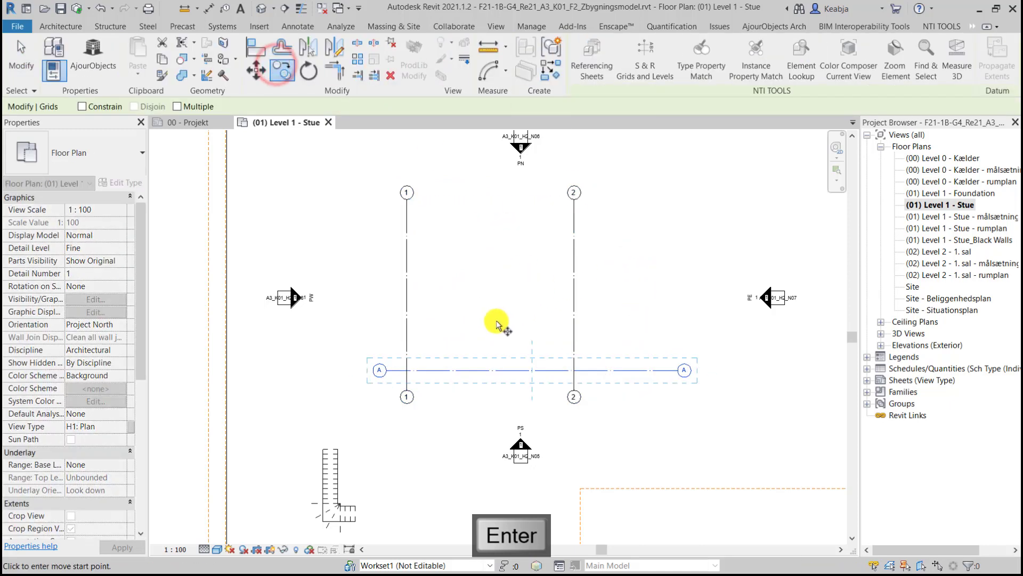
click(494, 323)
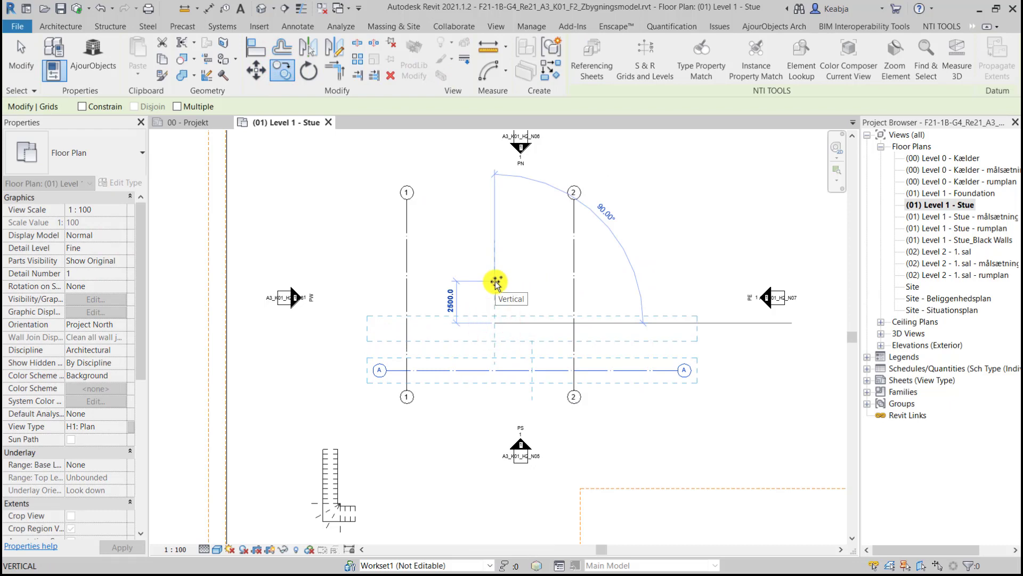
text(8000)
key(Return)
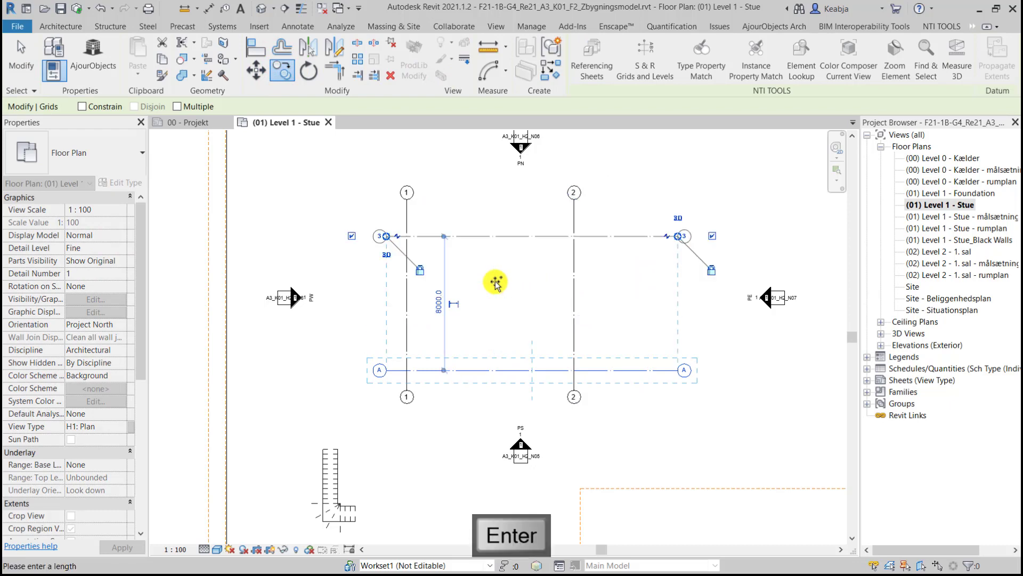
click(741, 367)
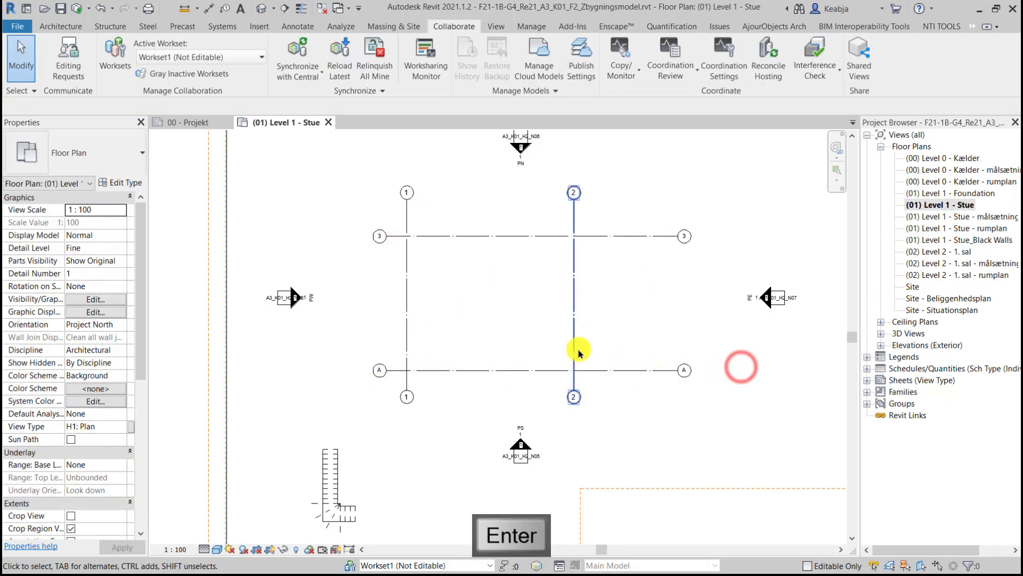
scroll(506, 336, up, 2)
middle_drag(485, 283, 500, 315)
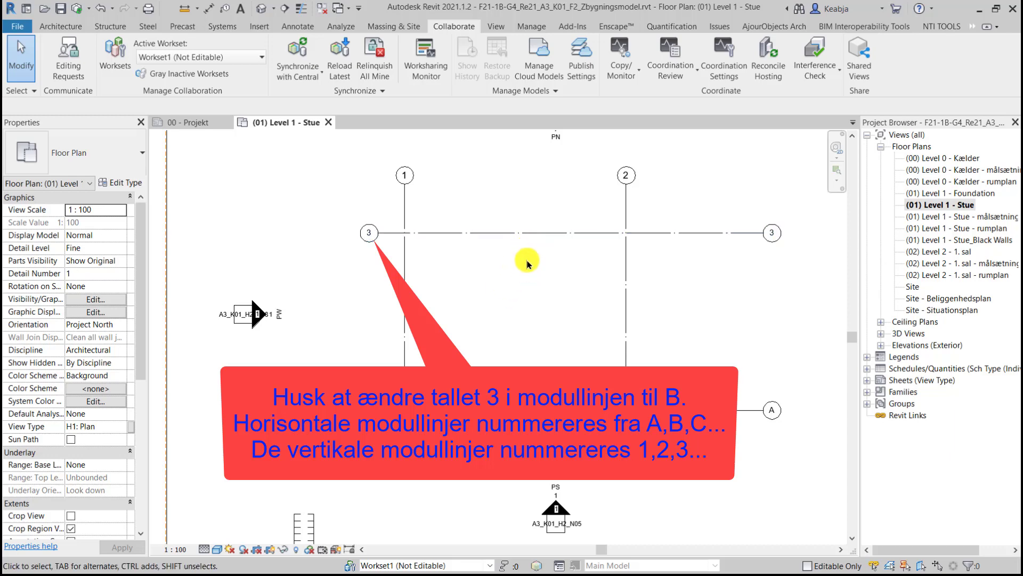
Step: Cancel Aligned Dimension and duplicate (01) Level 1 - Stue as (01) Level 1 - Stue Copy 1
click(208, 9)
key(Escape)
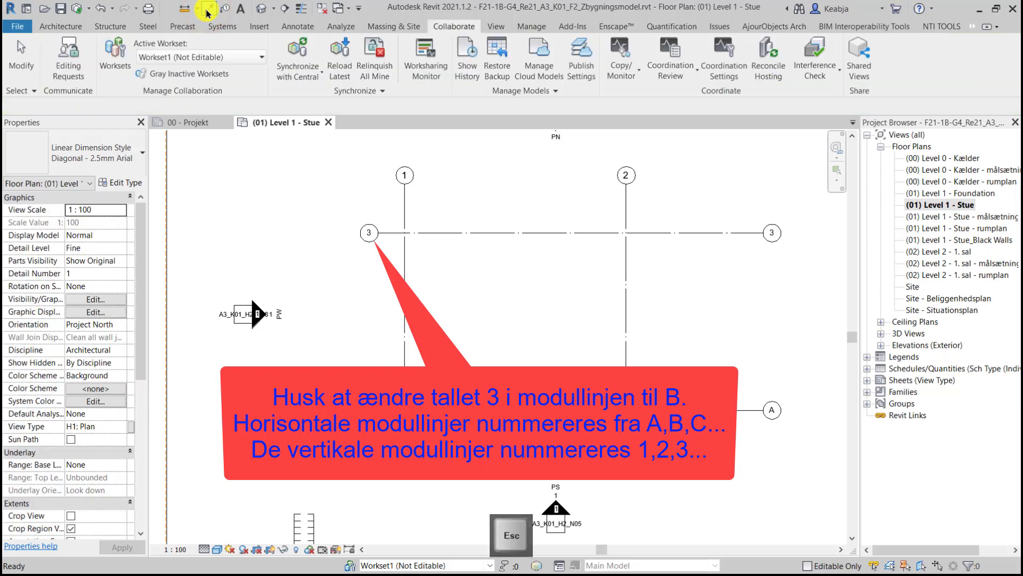
click(954, 205)
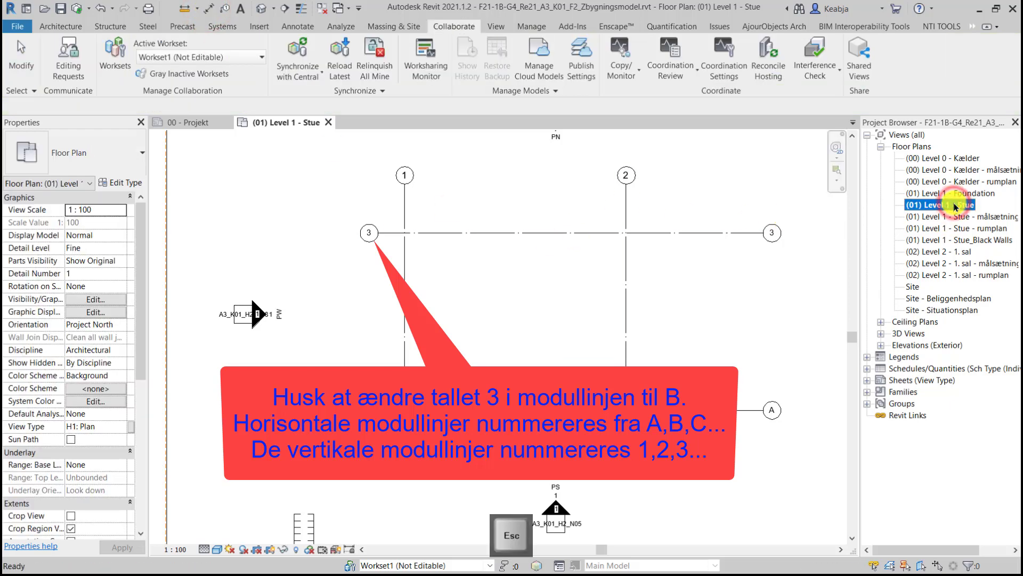
right_click(954, 205)
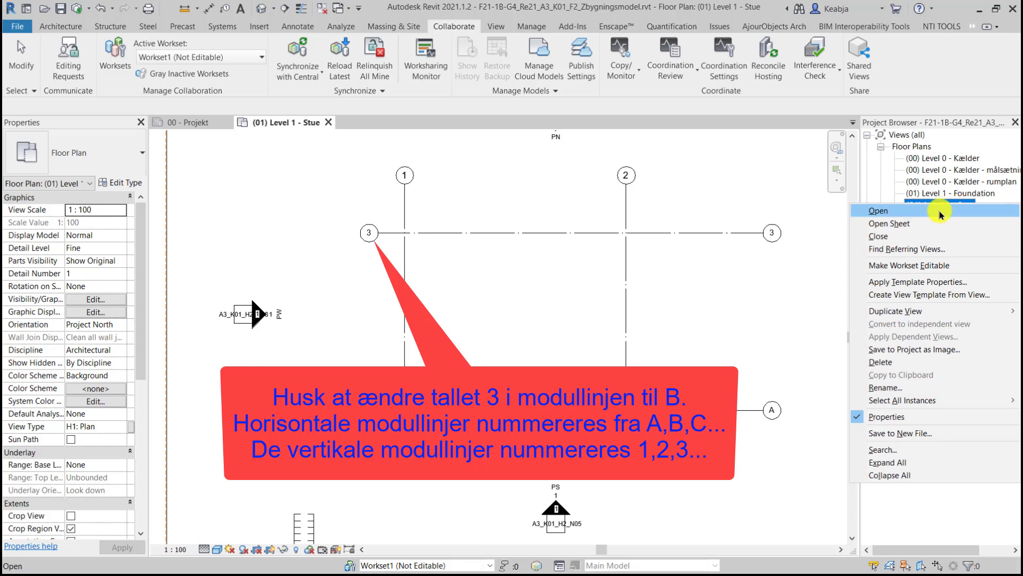
mouse_move(895, 311)
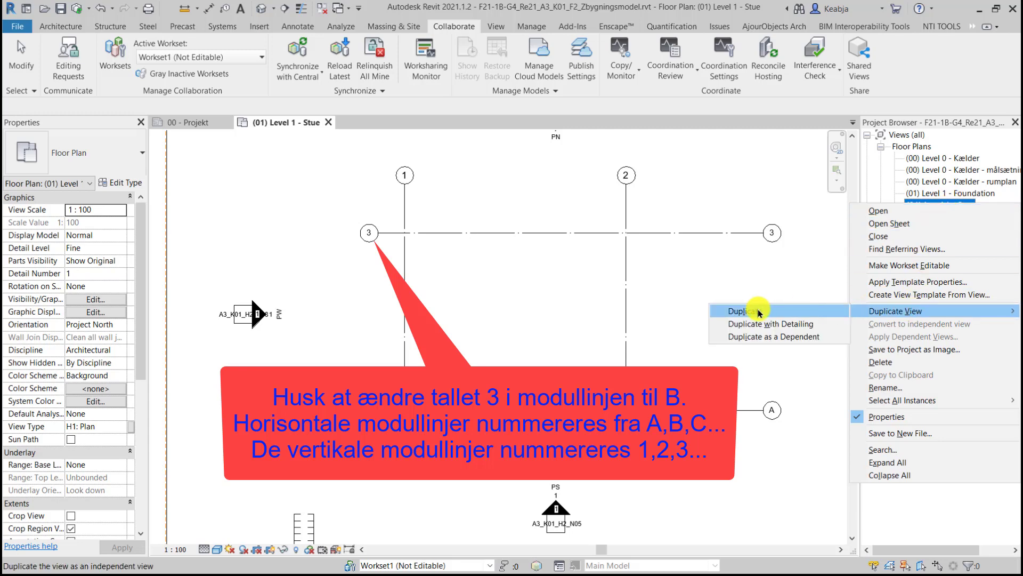
click(759, 312)
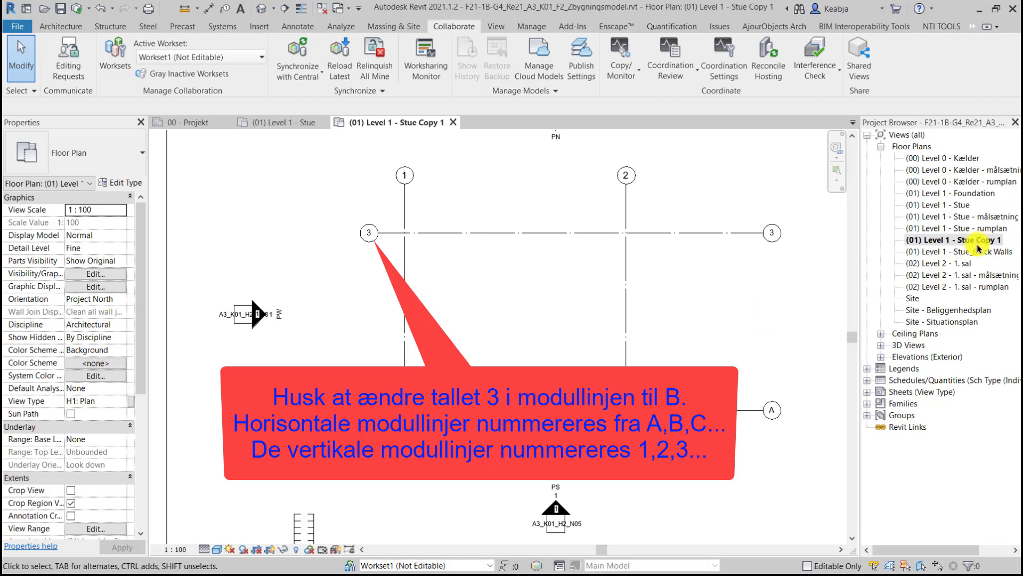
right_click(981, 241)
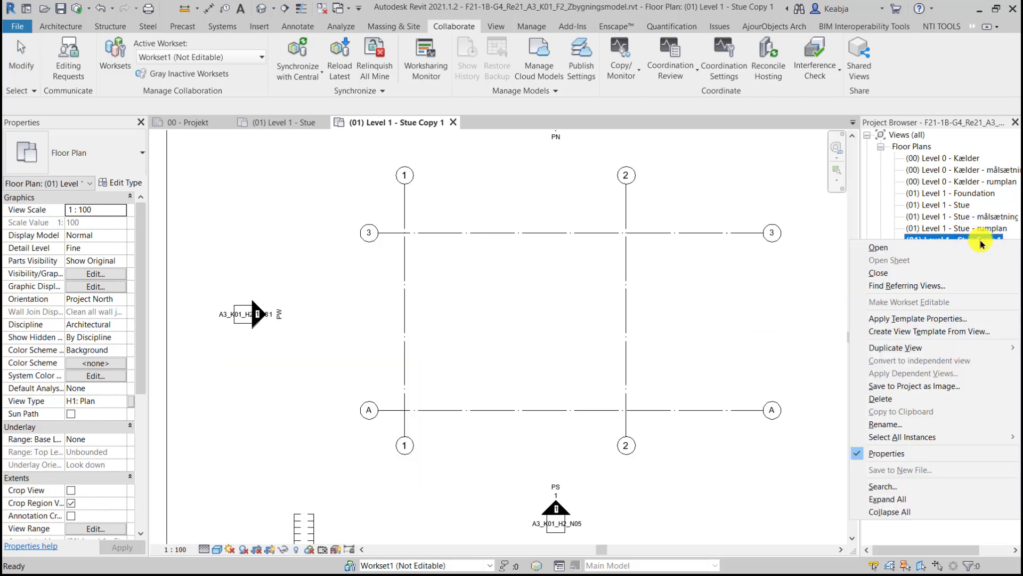
Step: Close the Copy 1 context menu and undo the duplicated view
click(787, 473)
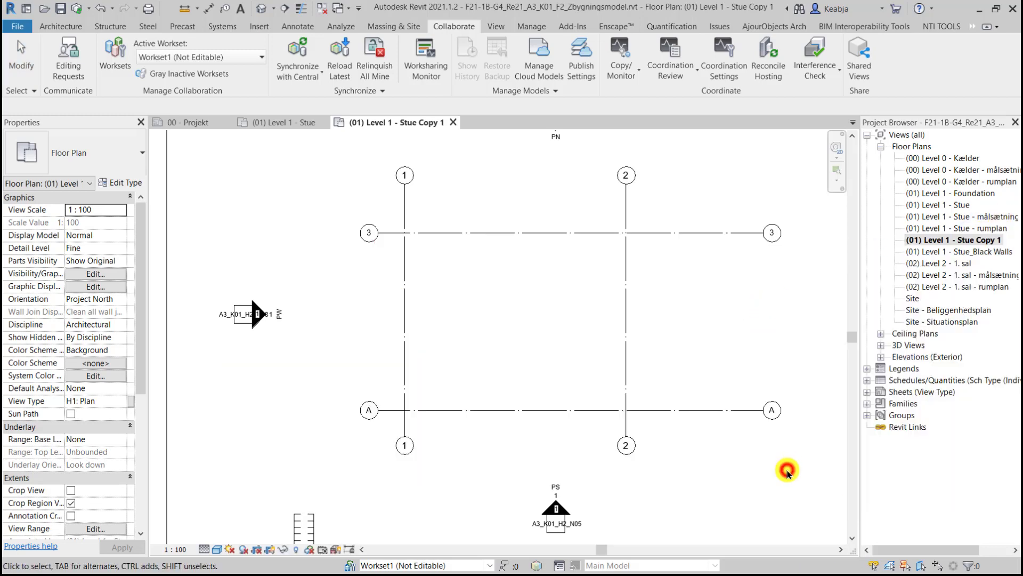
right_click(968, 240)
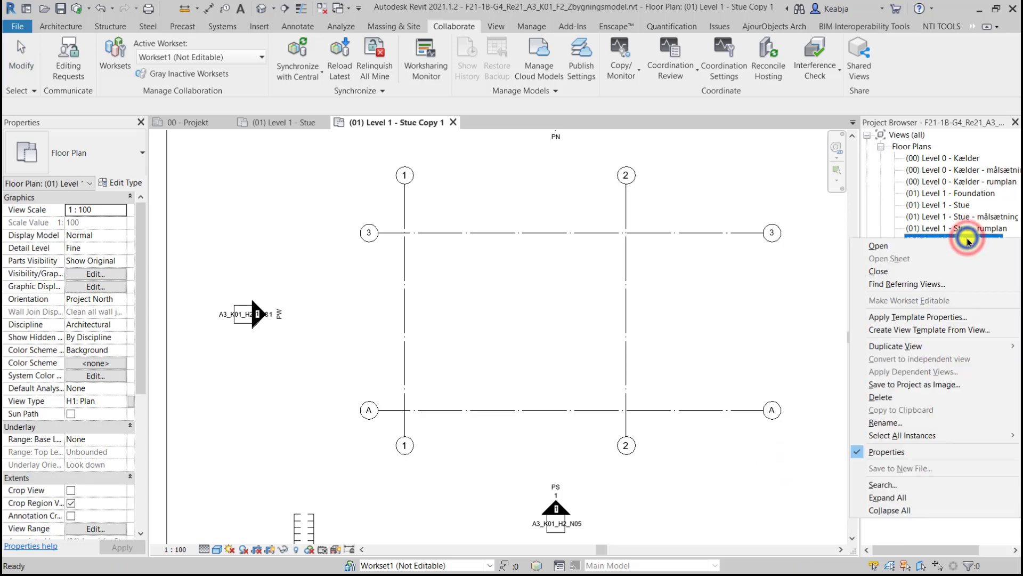
click(716, 307)
key(ctrl+z)
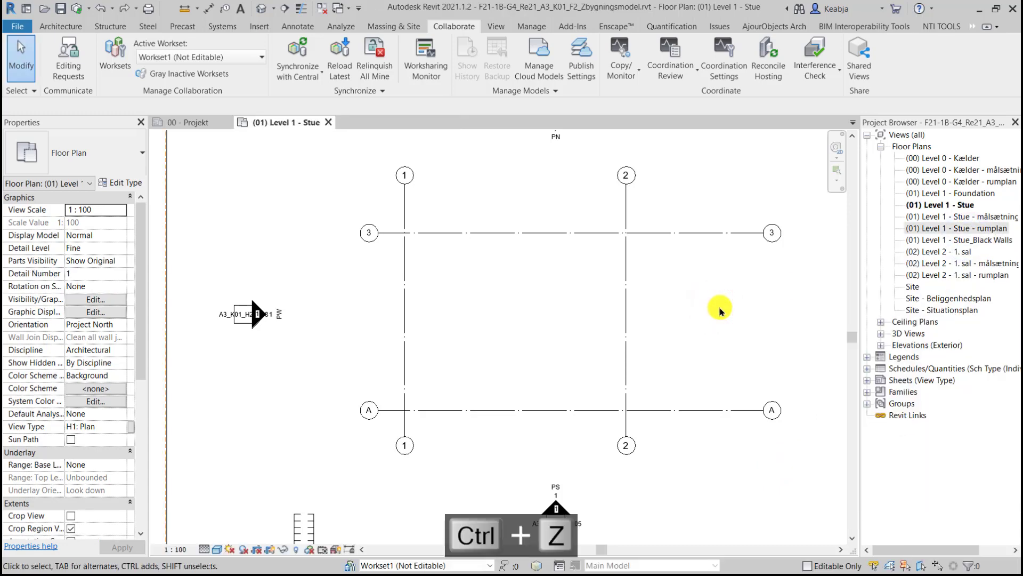
Step: Open and inspect the (01) Level 1 - Stue - målsætning plan
click(977, 217)
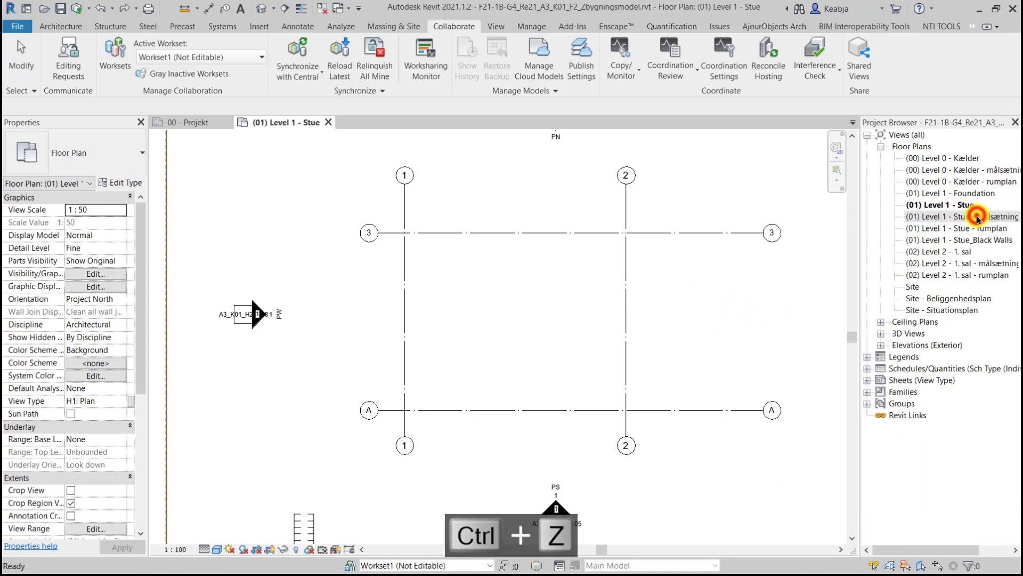
double_click(977, 217)
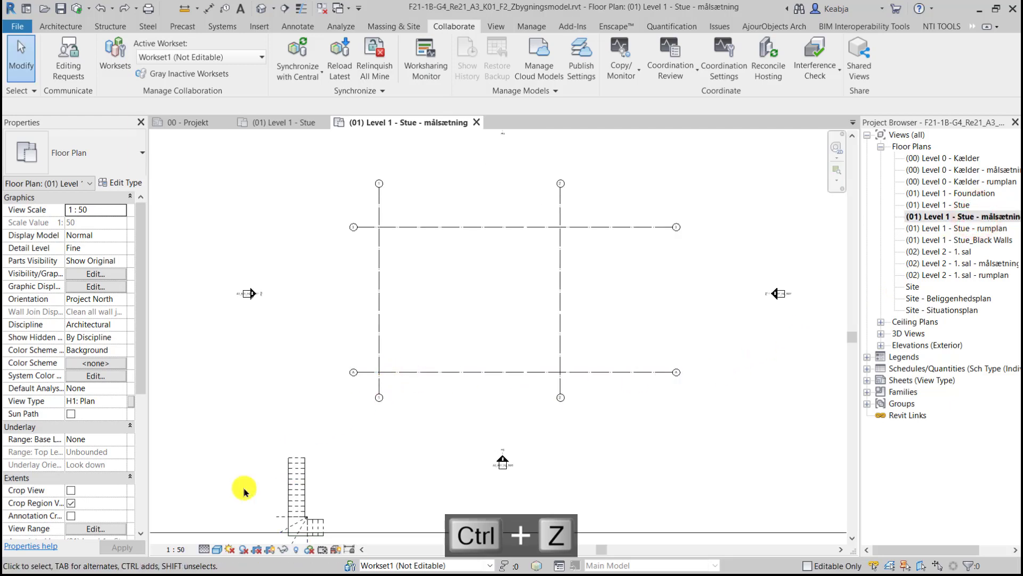
scroll(401, 366, up, 1)
scroll(452, 368, up, 2)
scroll(488, 397, up, 1)
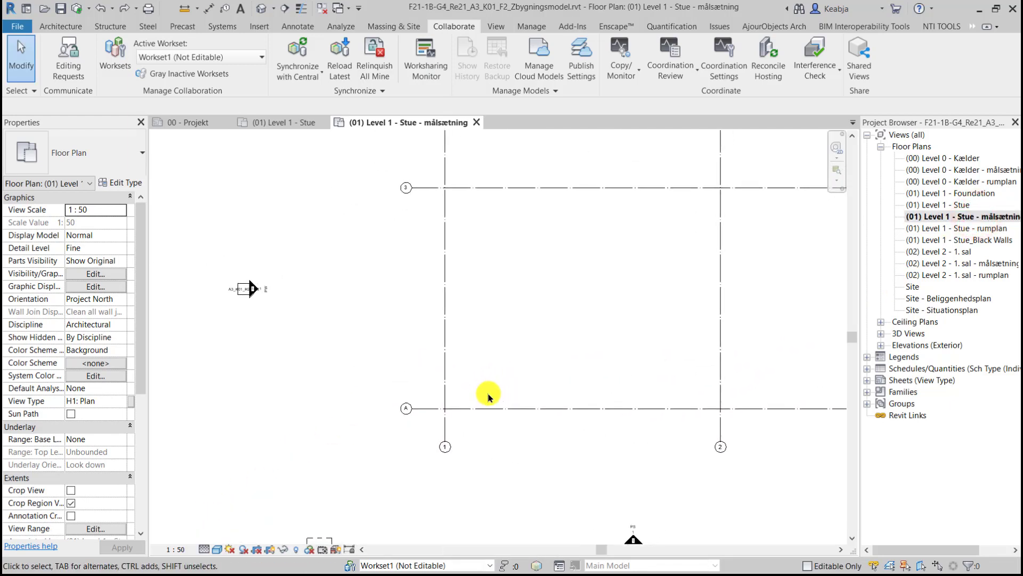
scroll(489, 397, down, 2)
scroll(489, 397, down, 1)
scroll(487, 398, down, 1)
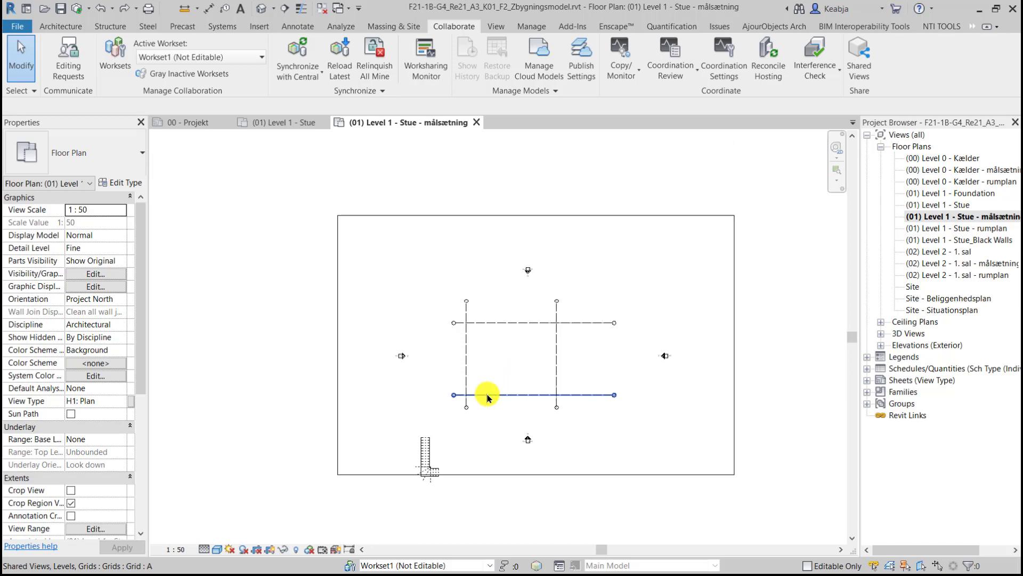
Step: Switch back to (01) Level 1 - Stue and bring up its view scale list
double_click(951, 206)
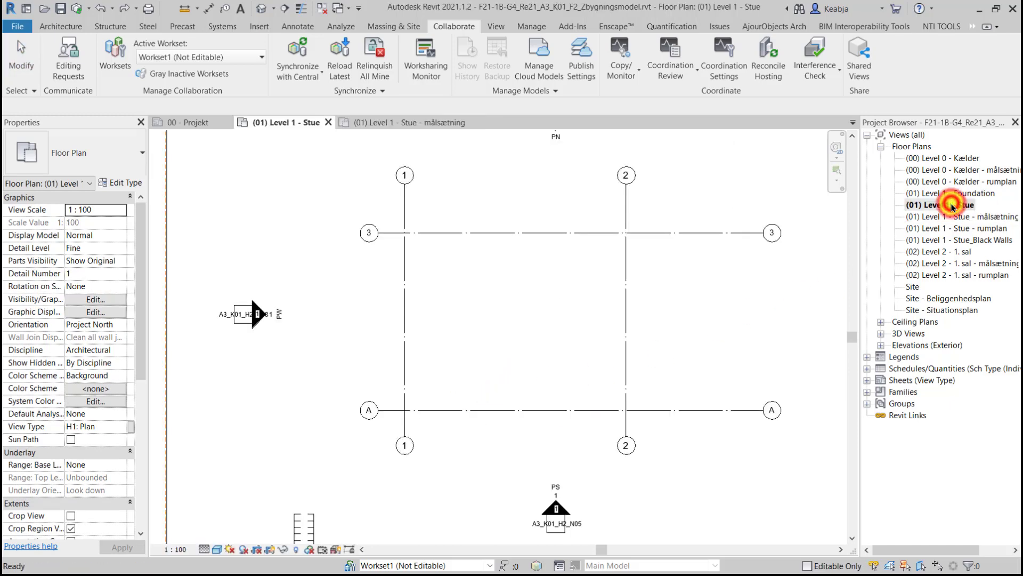
scroll(612, 368, down, 2)
scroll(586, 373, down, 1)
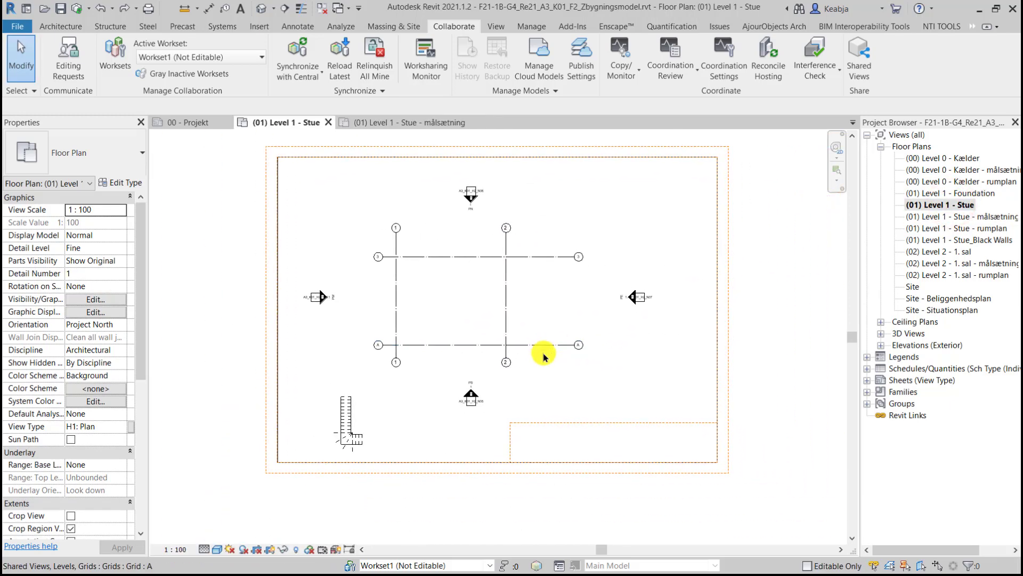
double_click(980, 216)
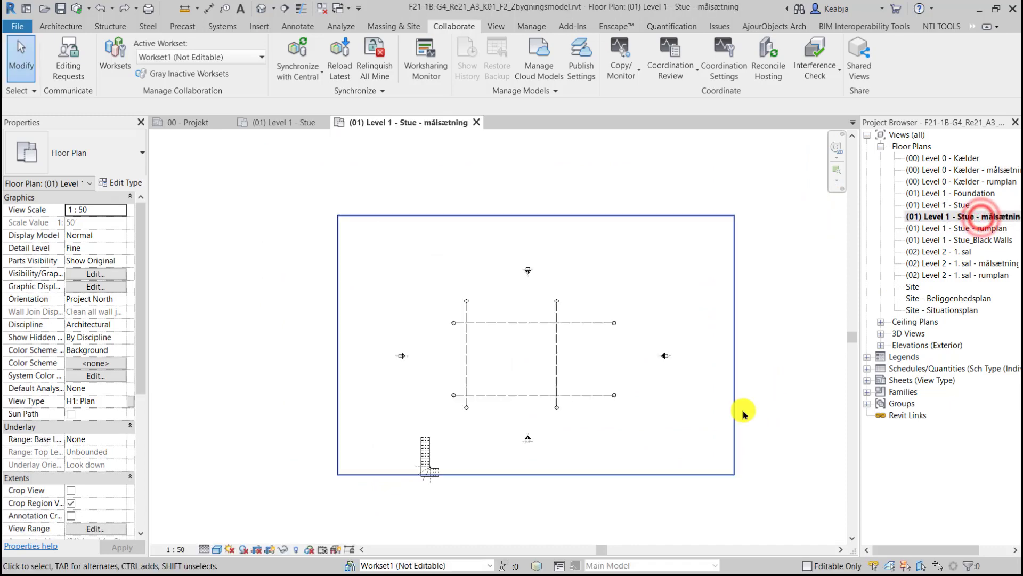
scroll(557, 452, up, 1)
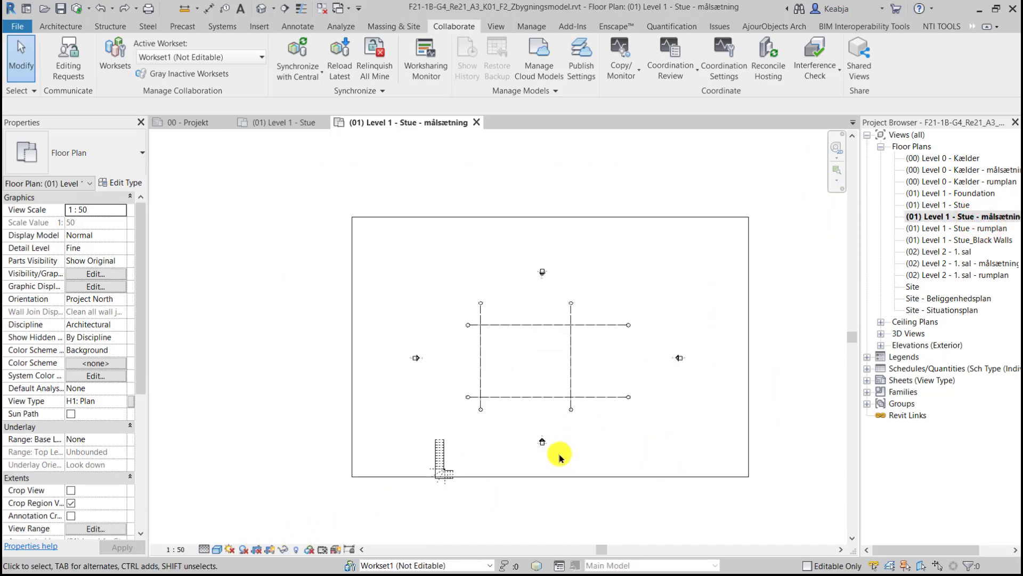
scroll(559, 453, up, 1)
double_click(941, 205)
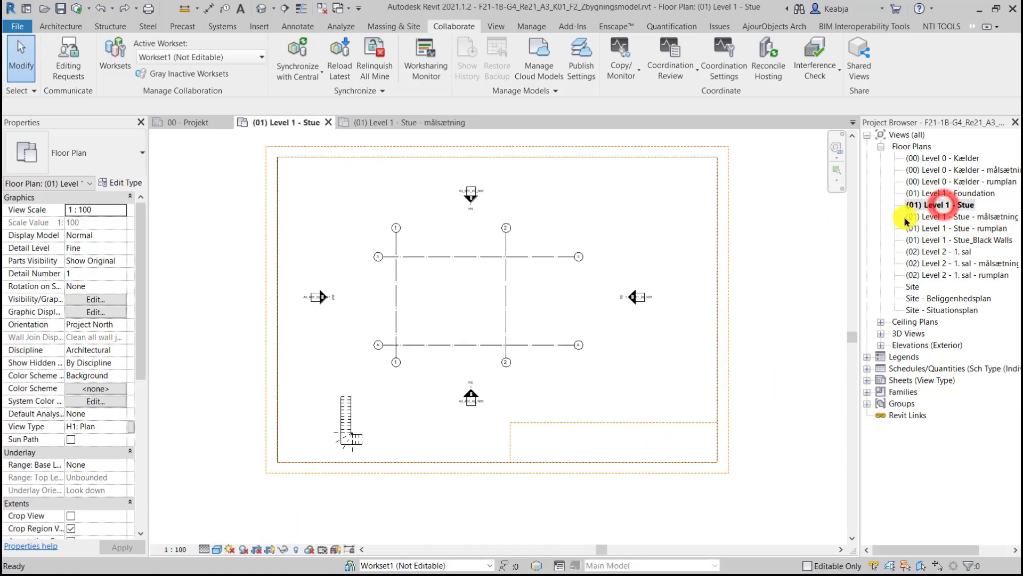
click(189, 543)
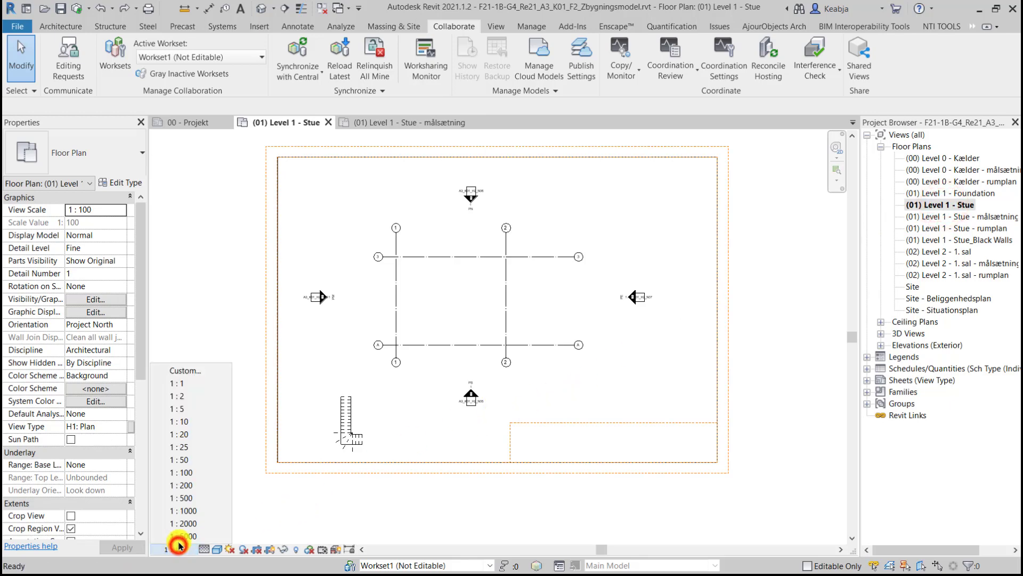
Step: Set (01) Level 1 - Stue to 1:50 and move the A3 sheet guide over the grids
click(191, 462)
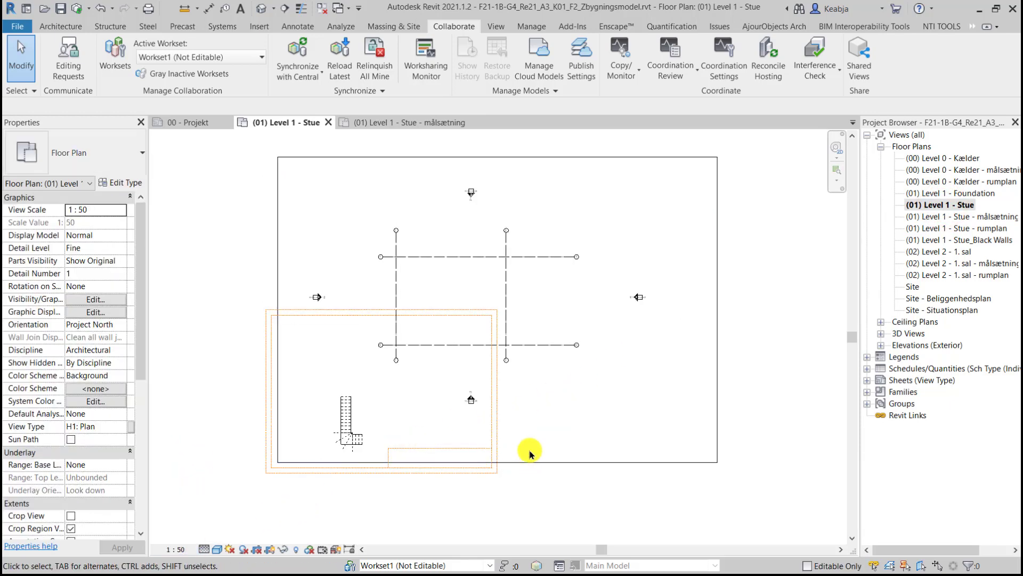
click(495, 421)
drag(496, 421, 576, 327)
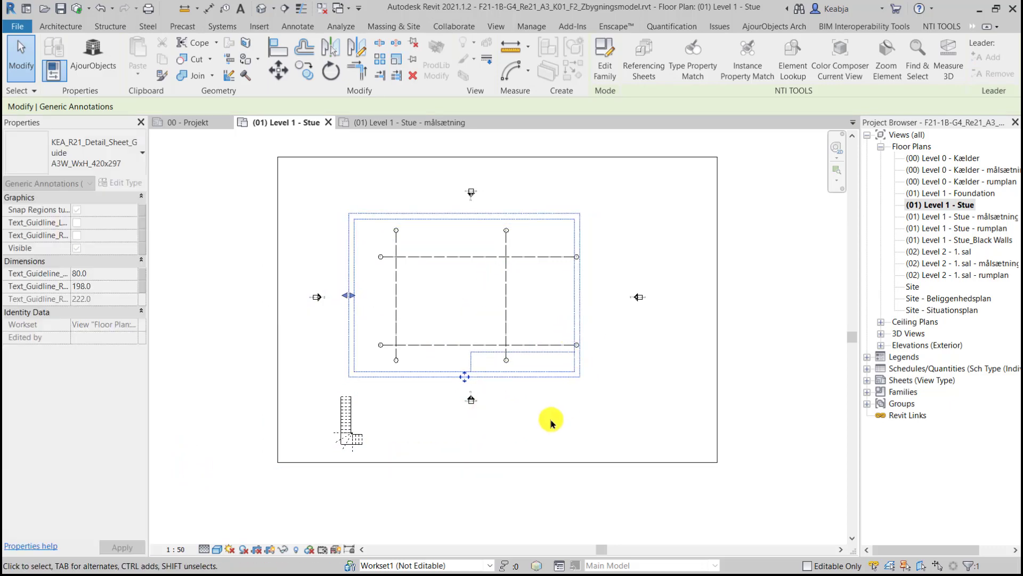
scroll(533, 419, up, 2)
middle_drag(346, 255, 444, 316)
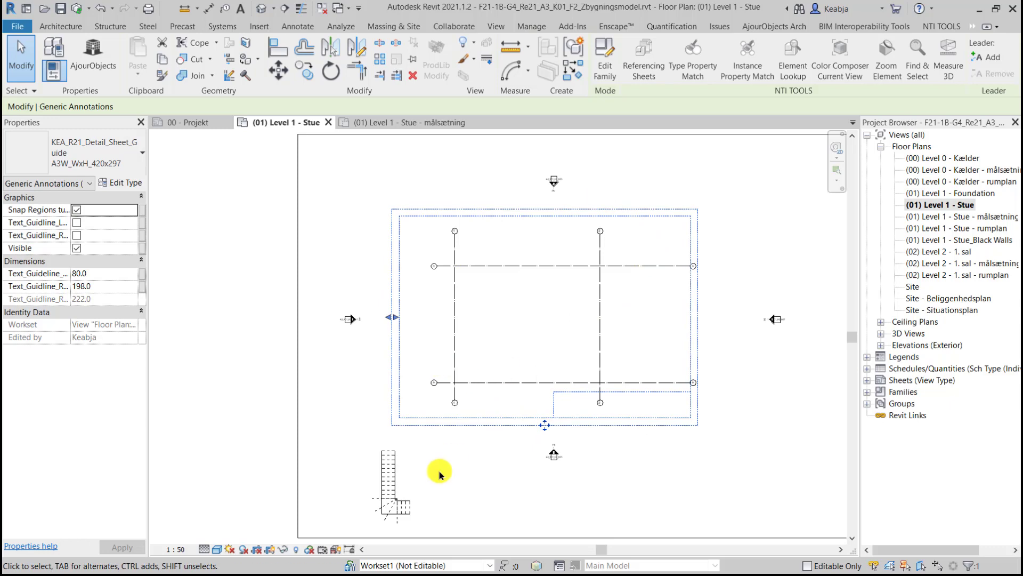
Step: Open the (01) Level 1 - Stue - målsætning plan with the grid layout centred
double_click(978, 217)
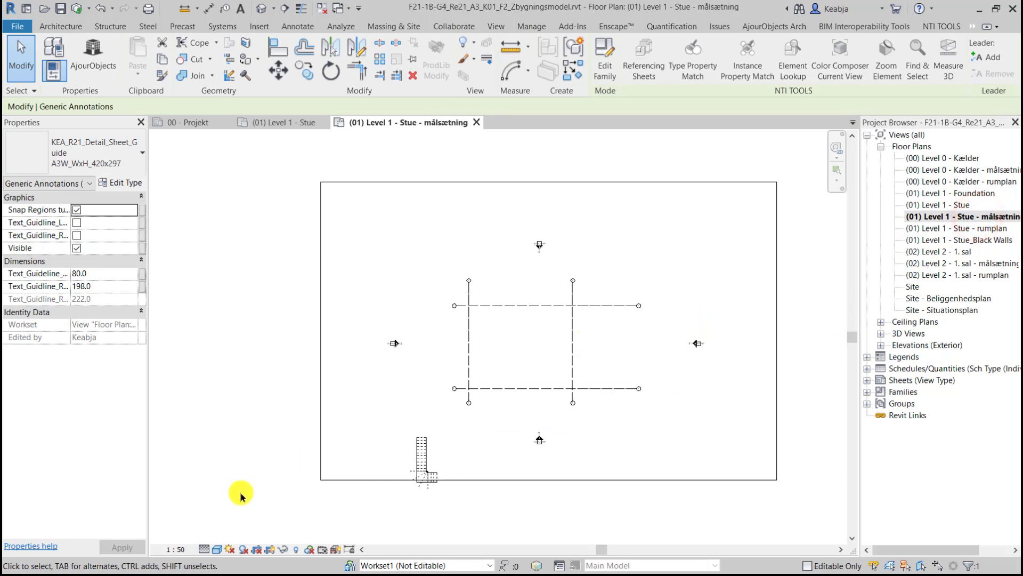
scroll(527, 393, up, 2)
scroll(541, 365, up, 1)
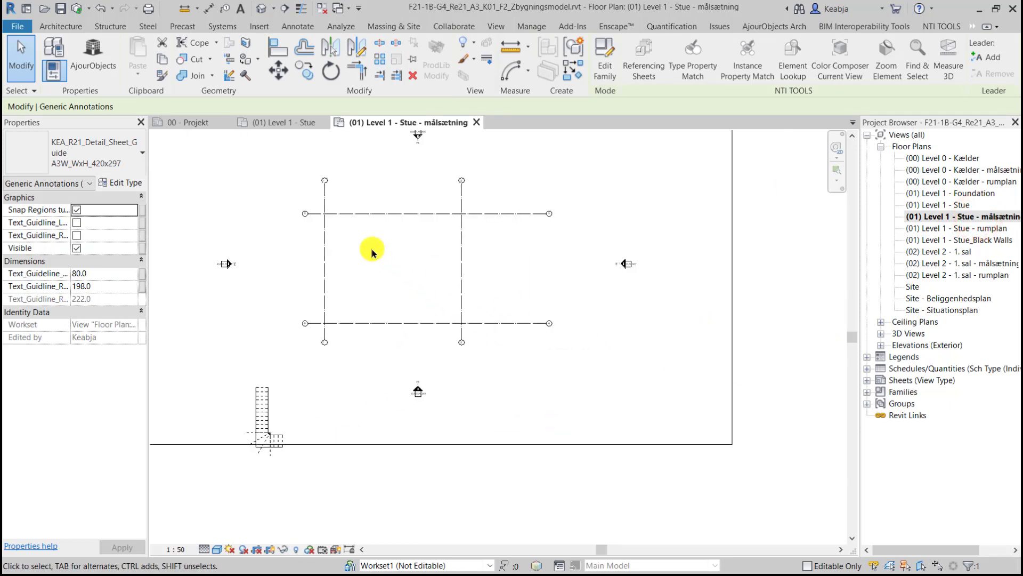
middle_drag(487, 336, 368, 130)
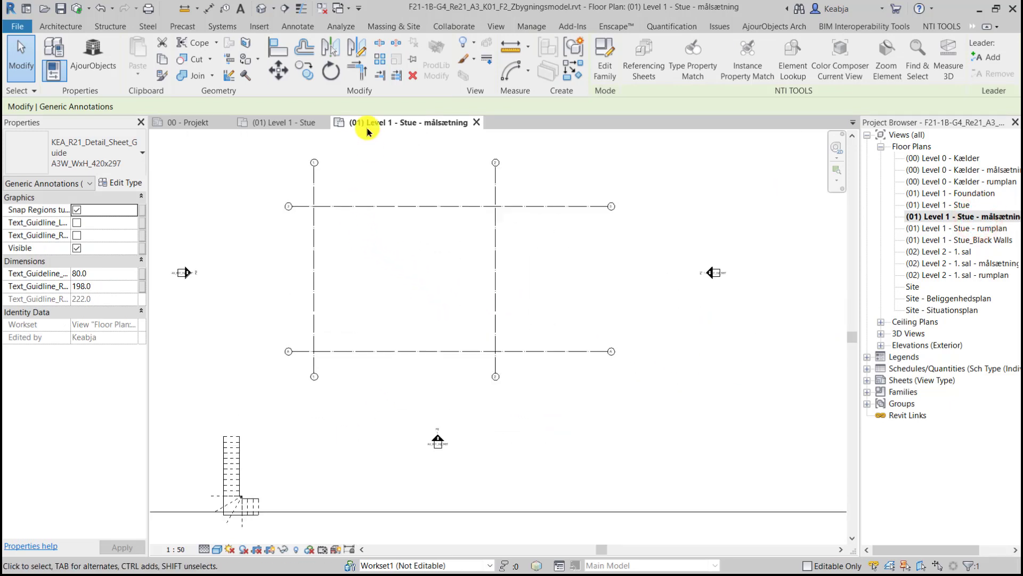
Step: Place an aligned 10000 dimension between grids 1 and 2 above the plan
click(211, 9)
click(314, 186)
click(496, 194)
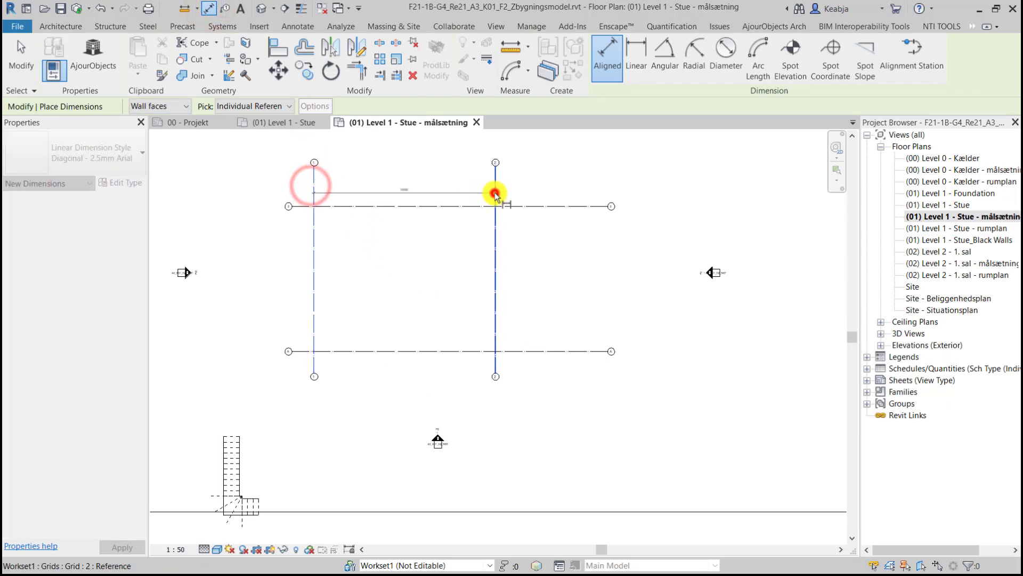
click(417, 199)
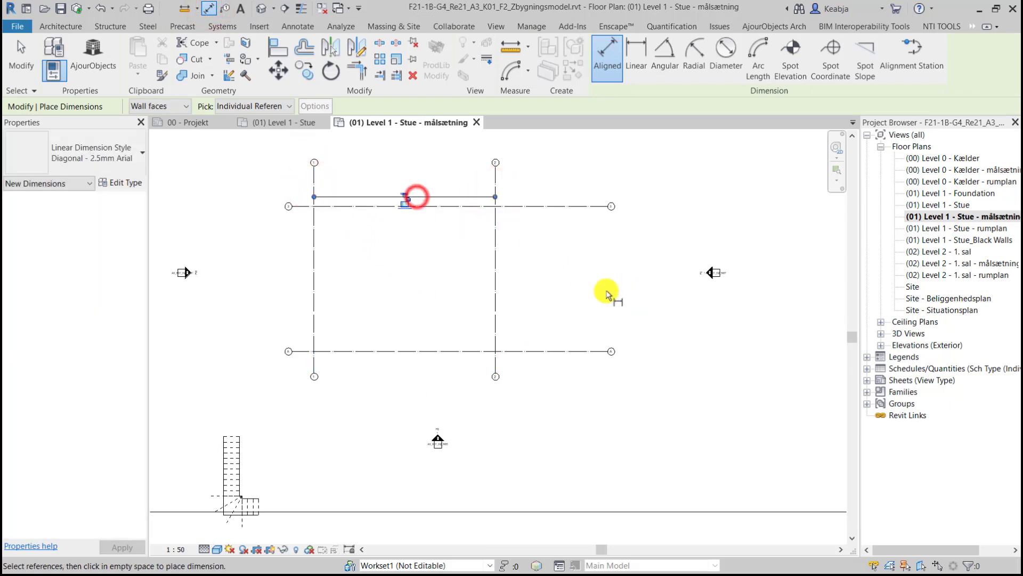
Step: Place an aligned 8000 dimension between grids A and 3 on the left
click(290, 350)
click(305, 206)
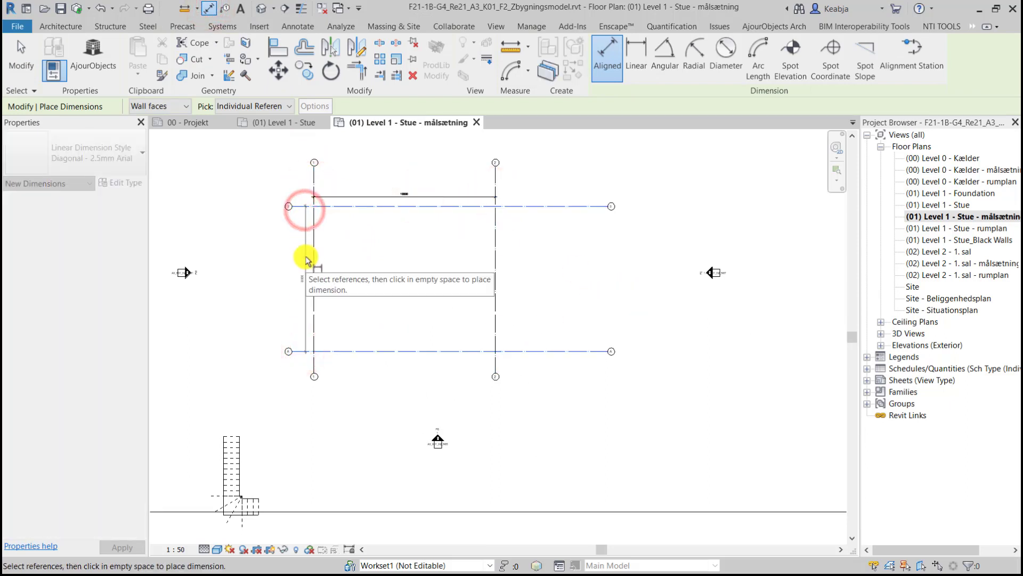
click(308, 290)
scroll(308, 299, up, 3)
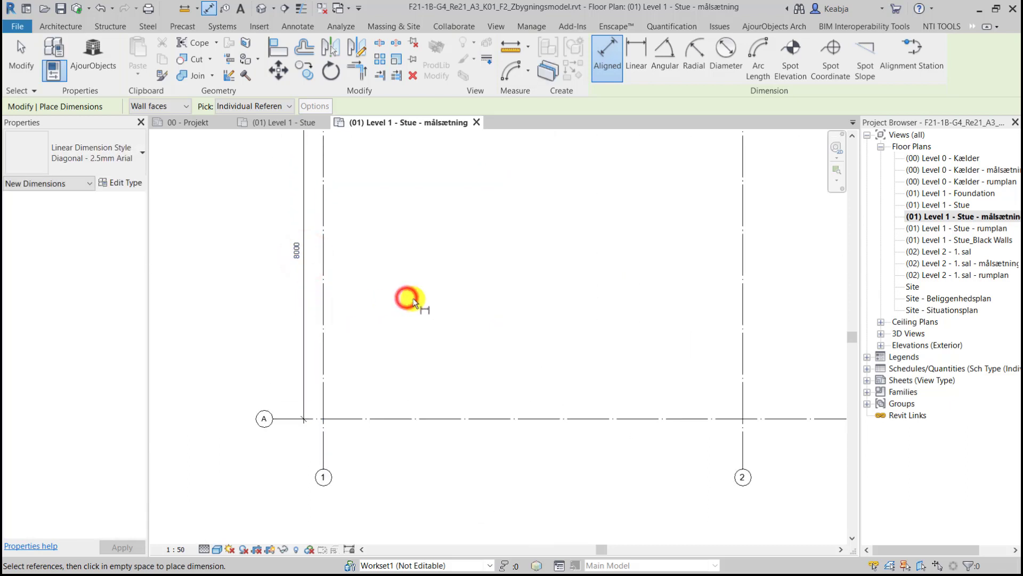
scroll(421, 315, down, 2)
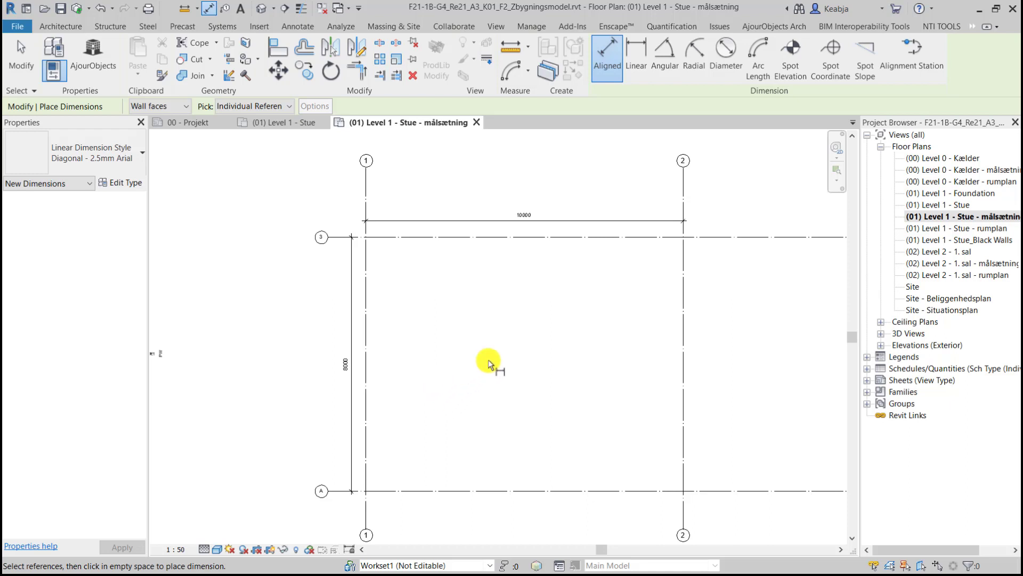
scroll(553, 347, up, 1)
middle_drag(565, 333, 538, 400)
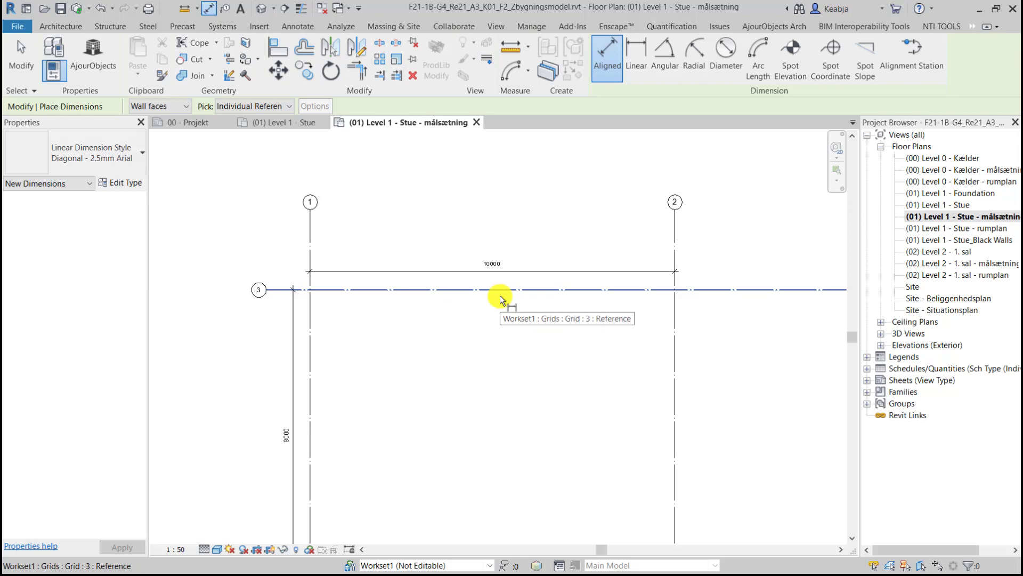
scroll(539, 343, down, 1)
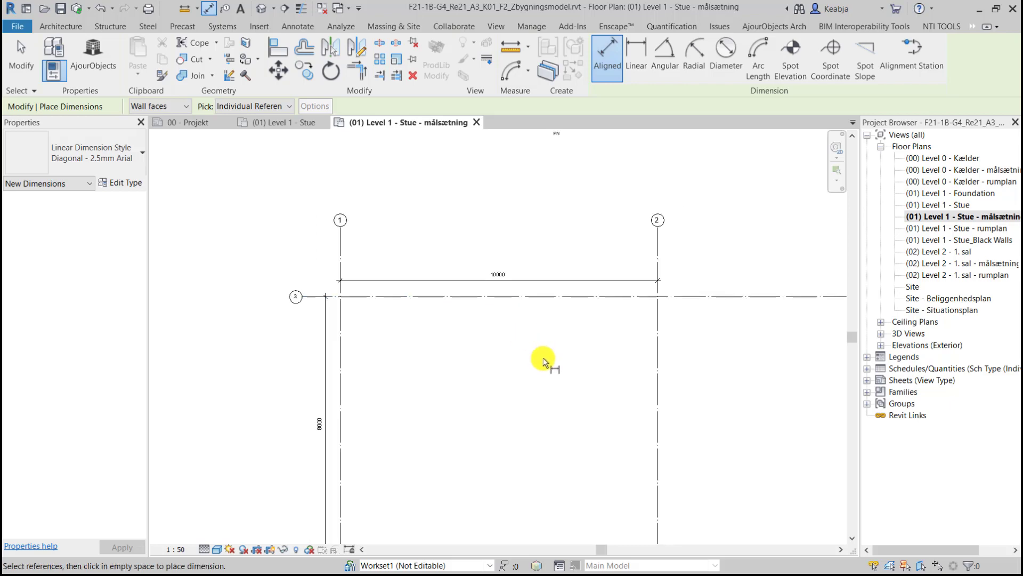
middle_drag(540, 350, 546, 276)
key(Escape)
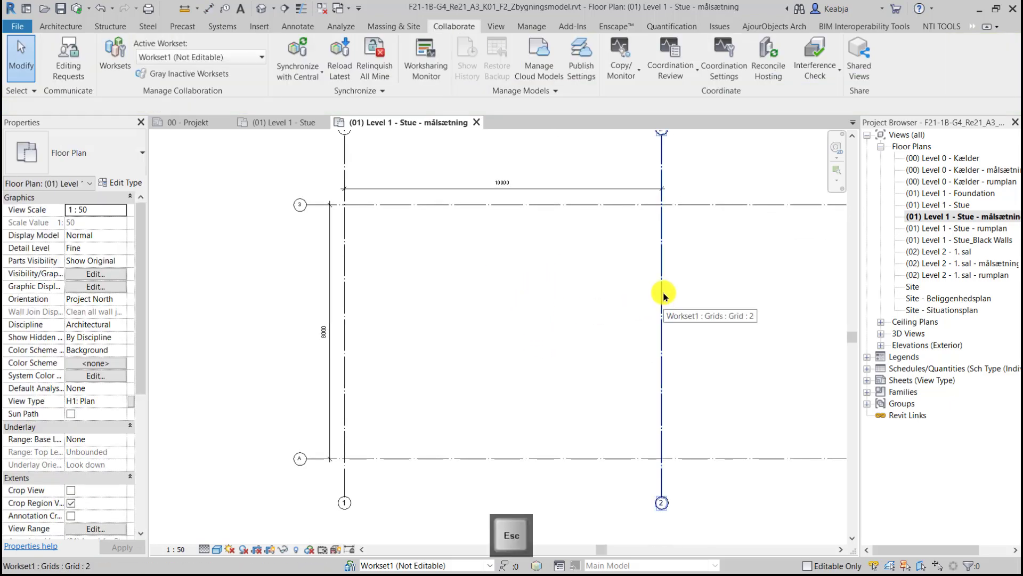
Step: Change grid 2's temporary dimension so it sits 12000 from grid 1
click(663, 291)
click(502, 175)
text(12000)
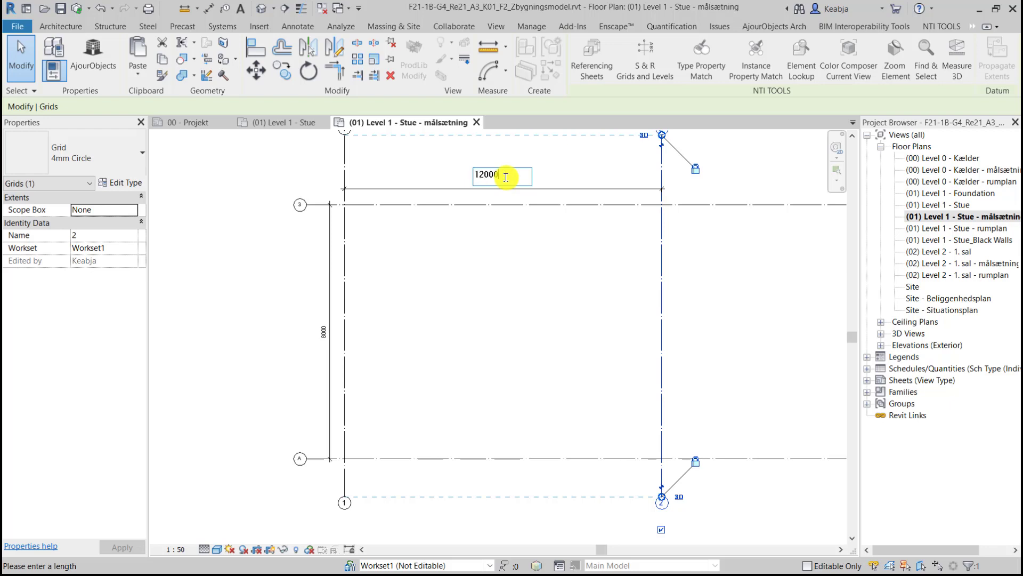
key(Return)
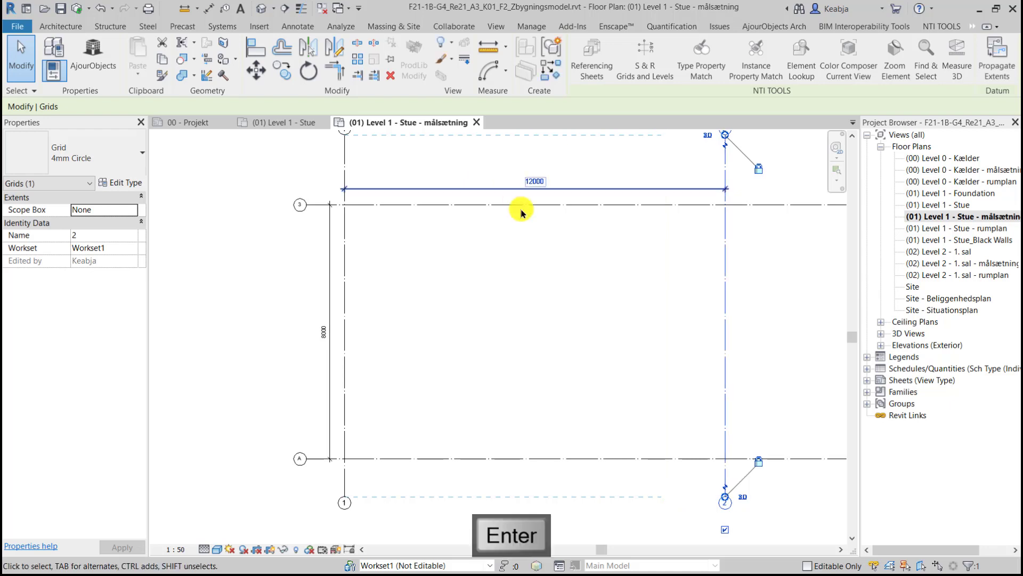
click(560, 262)
middle_drag(570, 286, 515, 232)
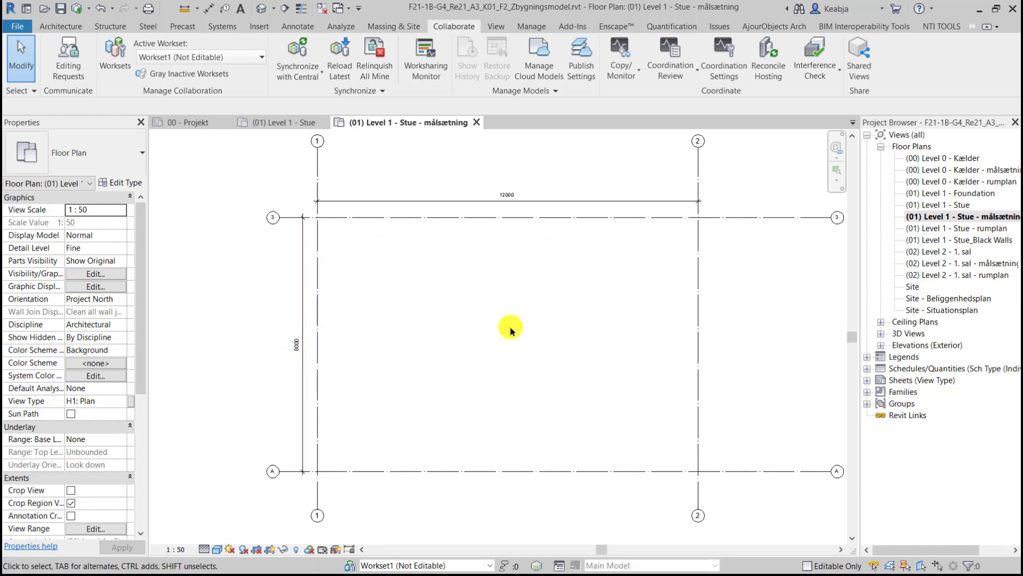
Step: Change grid 3's temporary dimension so it sits 6000 from grid A
click(582, 215)
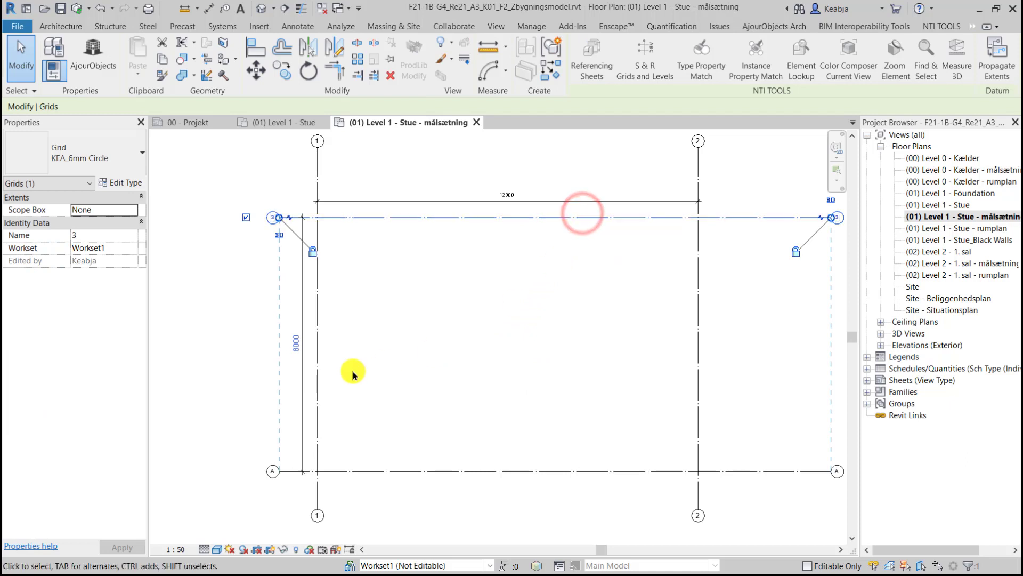
click(296, 344)
text(60)
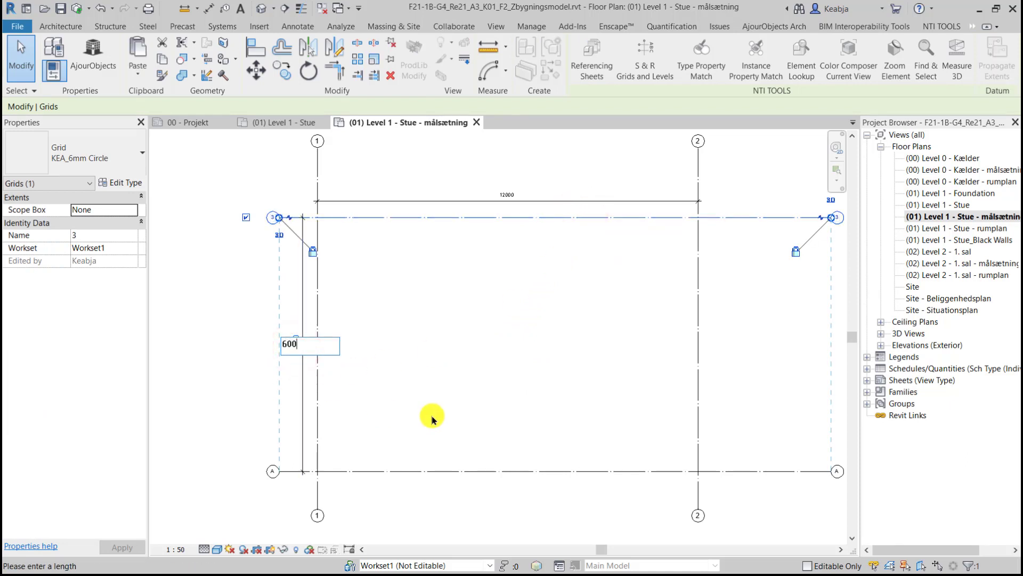
text(0)
key(Return)
click(561, 411)
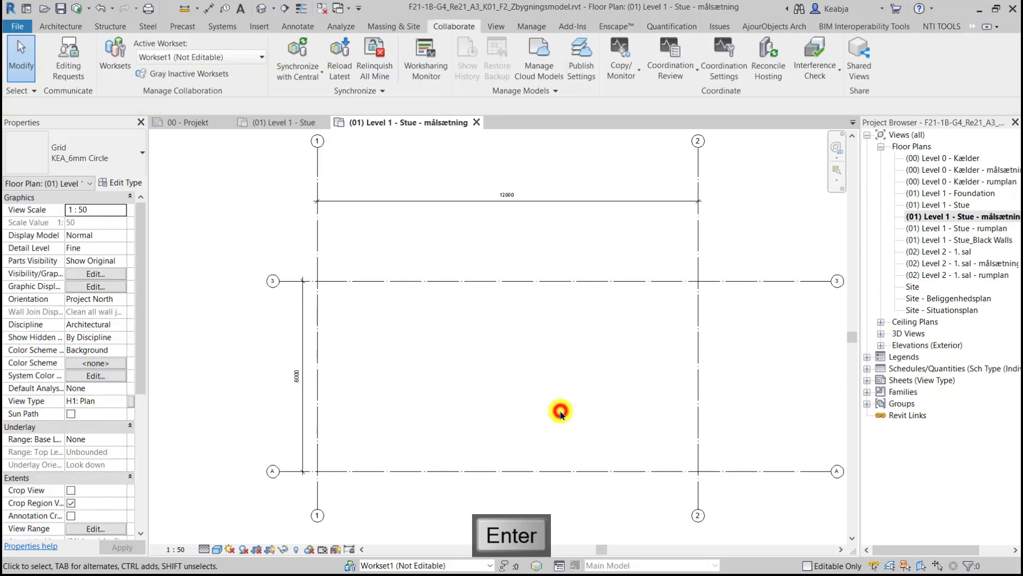
scroll(580, 407, down, 1)
click(573, 228)
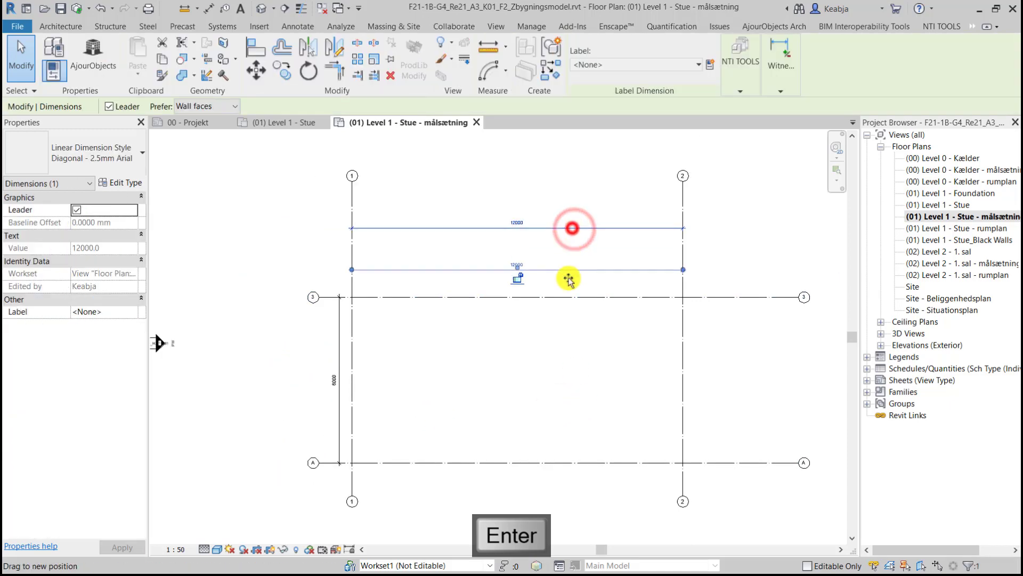
Step: Undo the last change and move the 12000 dimension back above grid 3
scroll(551, 360, up, 1)
middle_drag(556, 366, 543, 311)
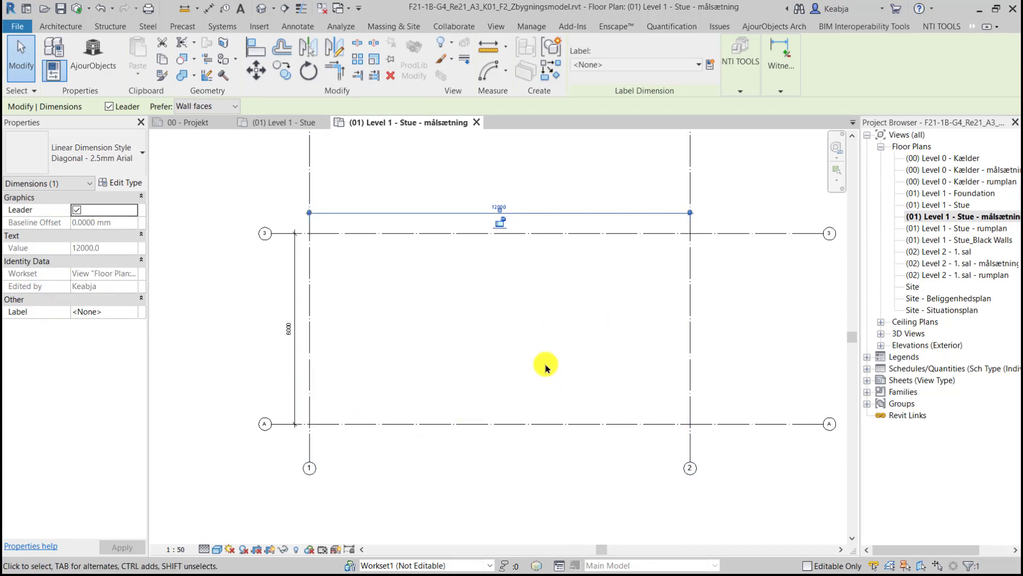
scroll(706, 288, down, 2)
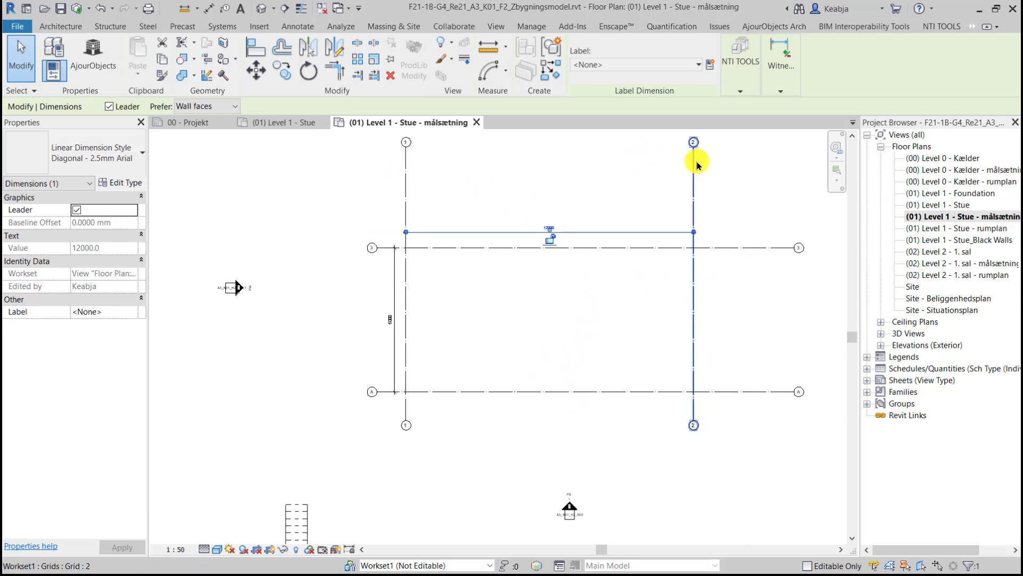
click(693, 145)
key(ctrl+z)
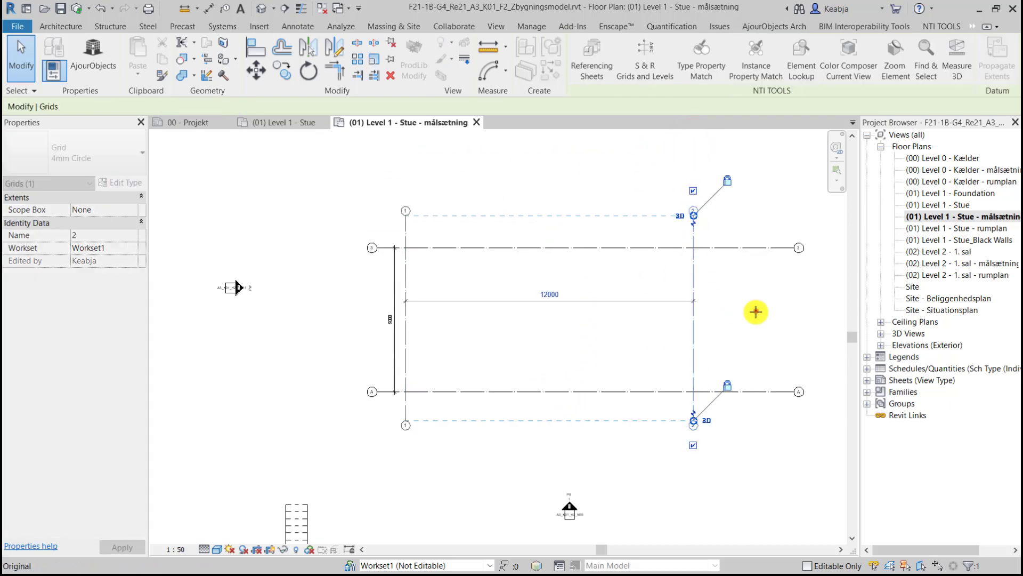
click(757, 309)
click(623, 300)
drag(613, 300, 669, 232)
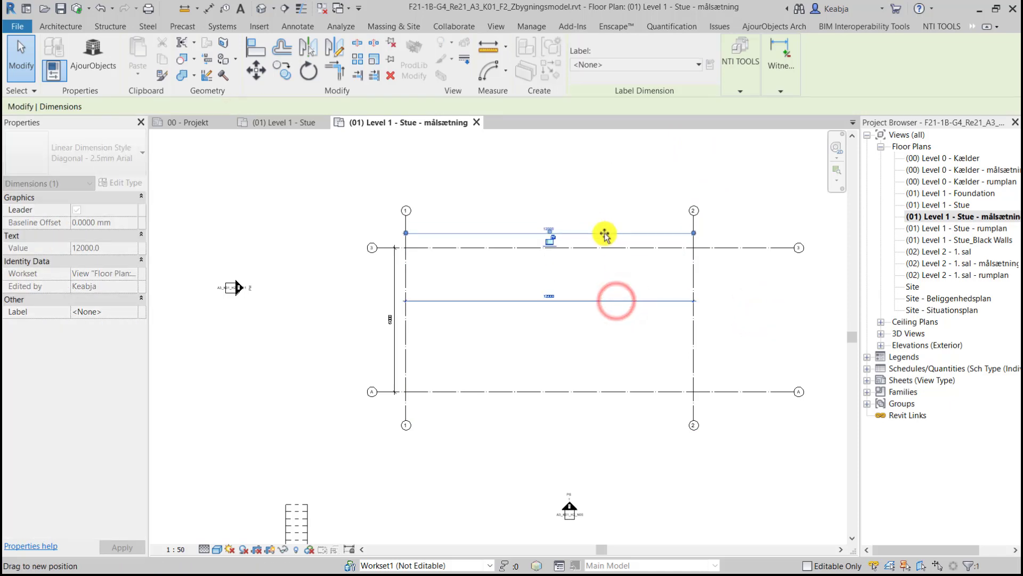
click(578, 332)
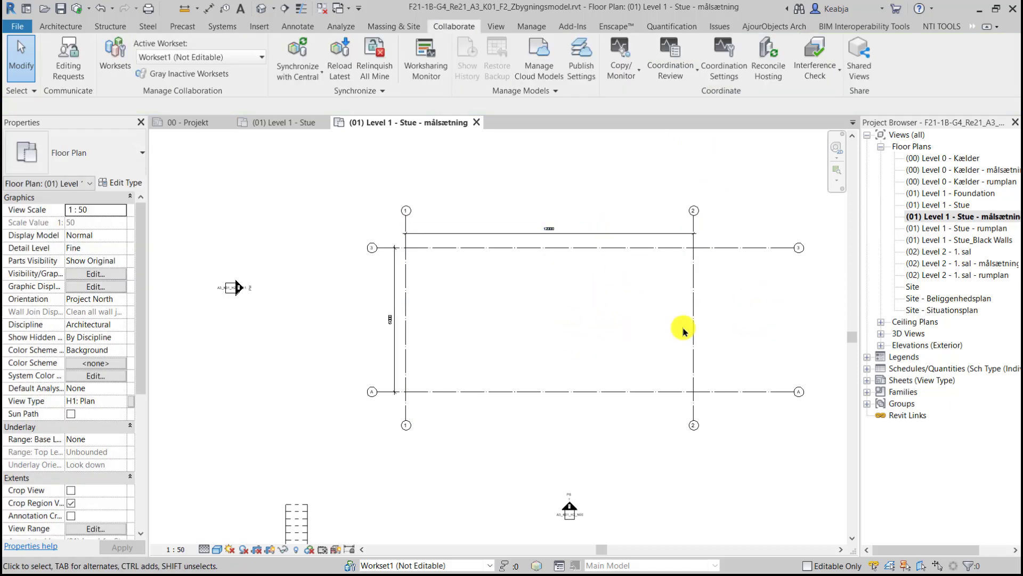
Step: Drag the right ends of grids 3 and A in to just past grid 2
click(759, 247)
drag(794, 247, 717, 247)
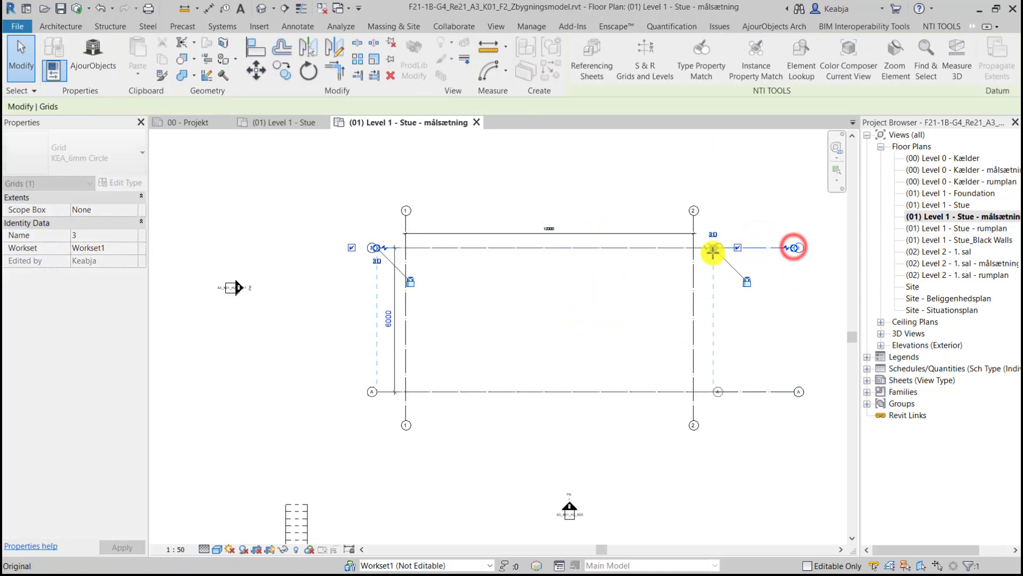
click(626, 320)
scroll(427, 290, up, 1)
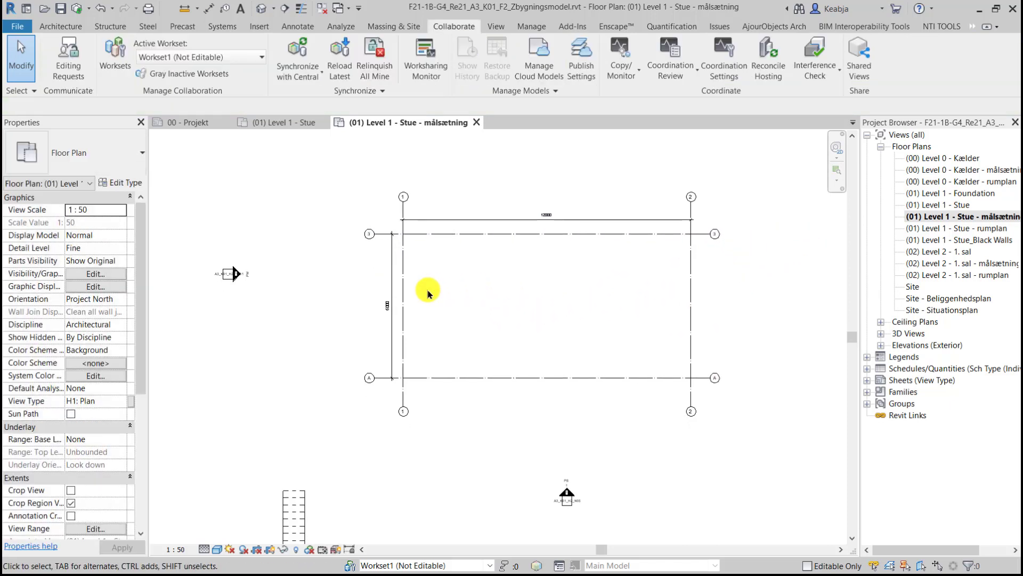
scroll(414, 299, up, 1)
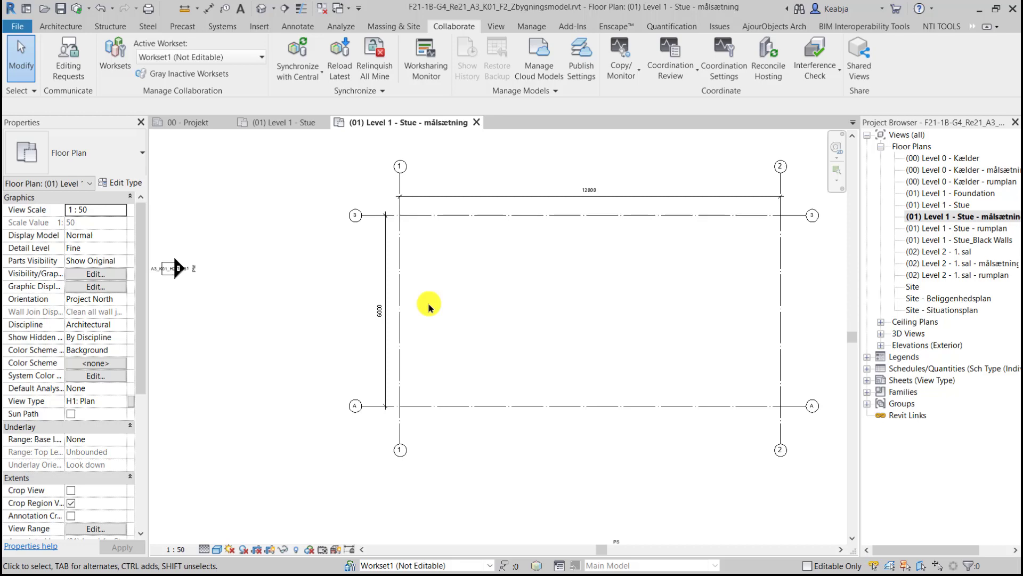
scroll(489, 259, down, 1)
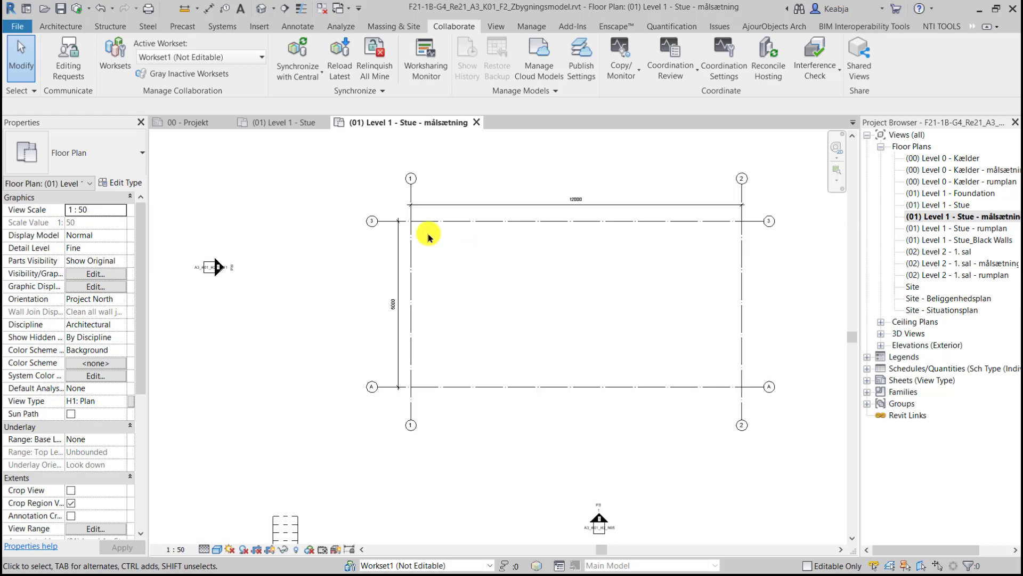
click(568, 221)
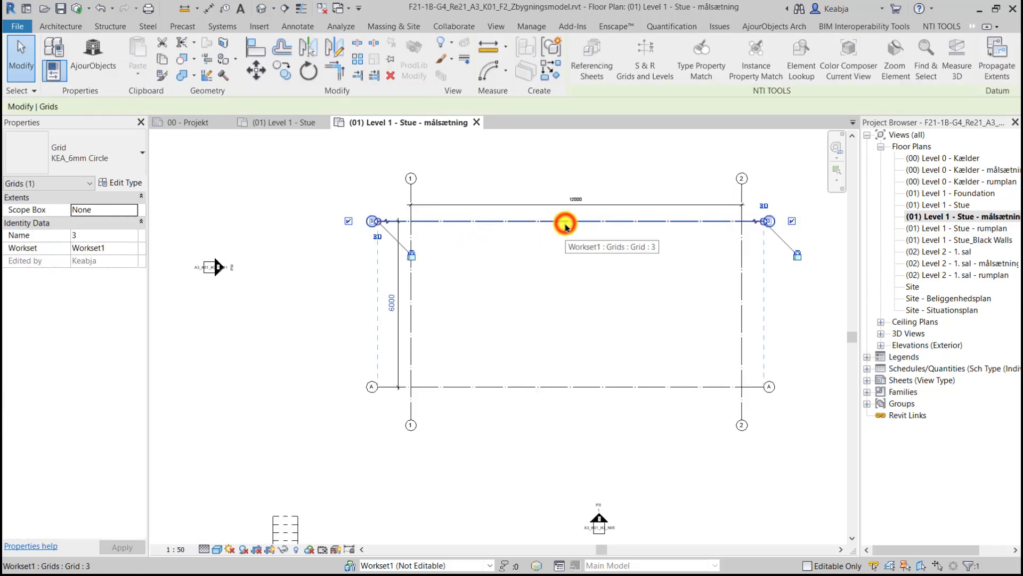
Step: Change the 6000 spacing between grids 3 and A to 6900
ctrl+click(630, 208)
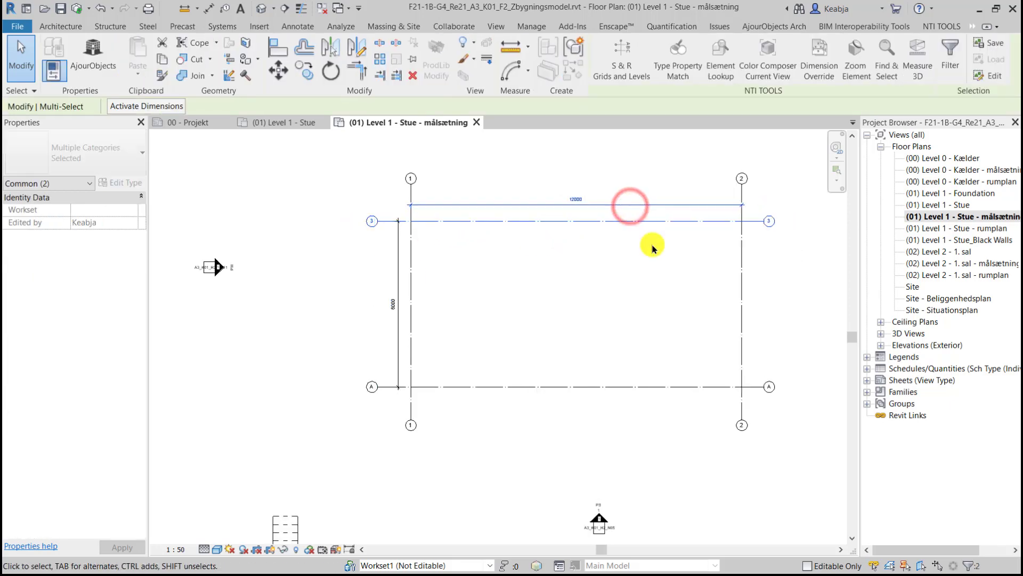
click(163, 107)
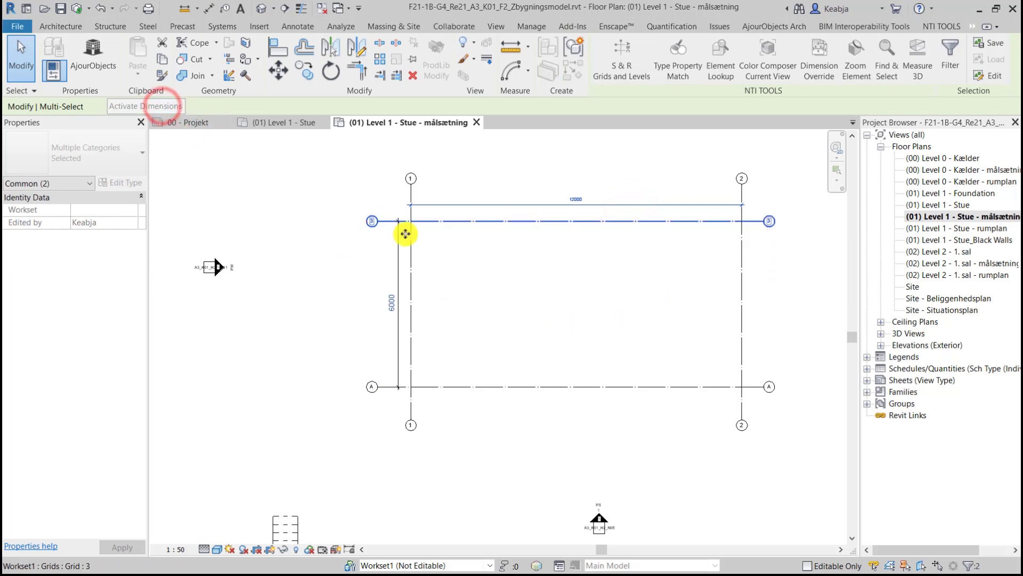
click(391, 304)
text(6900)
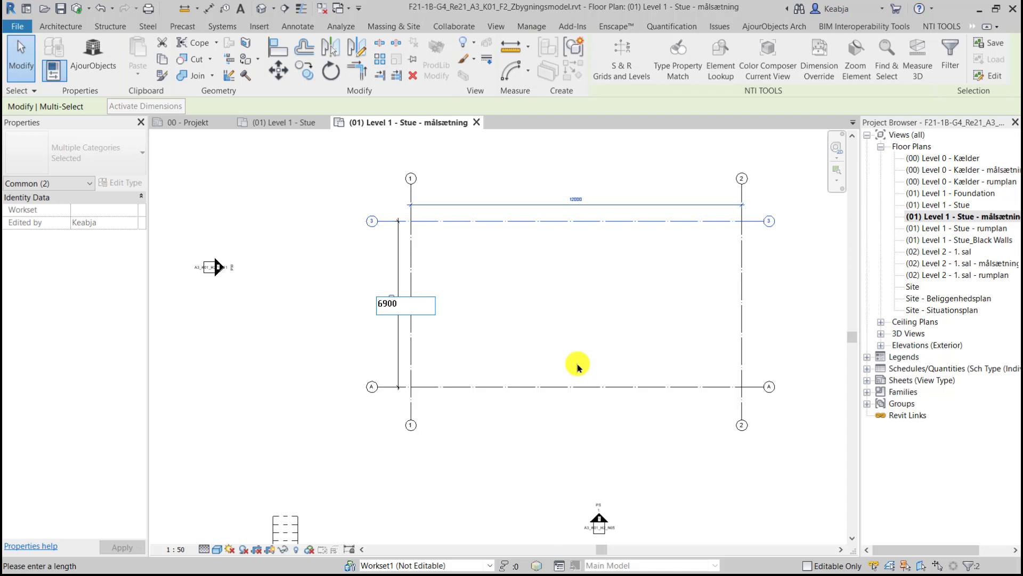
key(Return)
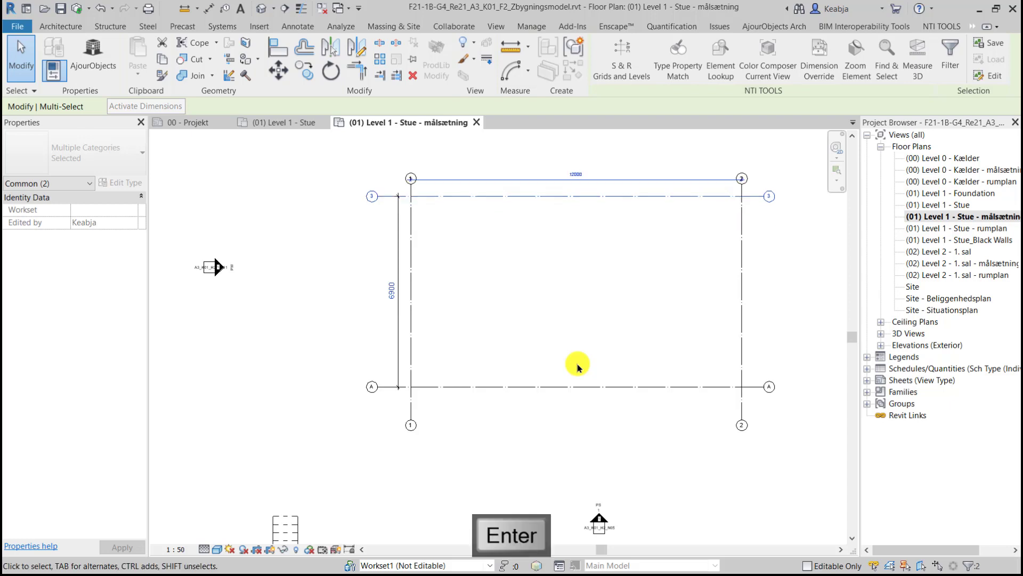
click(533, 463)
Step: Extend the top ends of grids 1 and 2 upward
scroll(411, 285, up, 2)
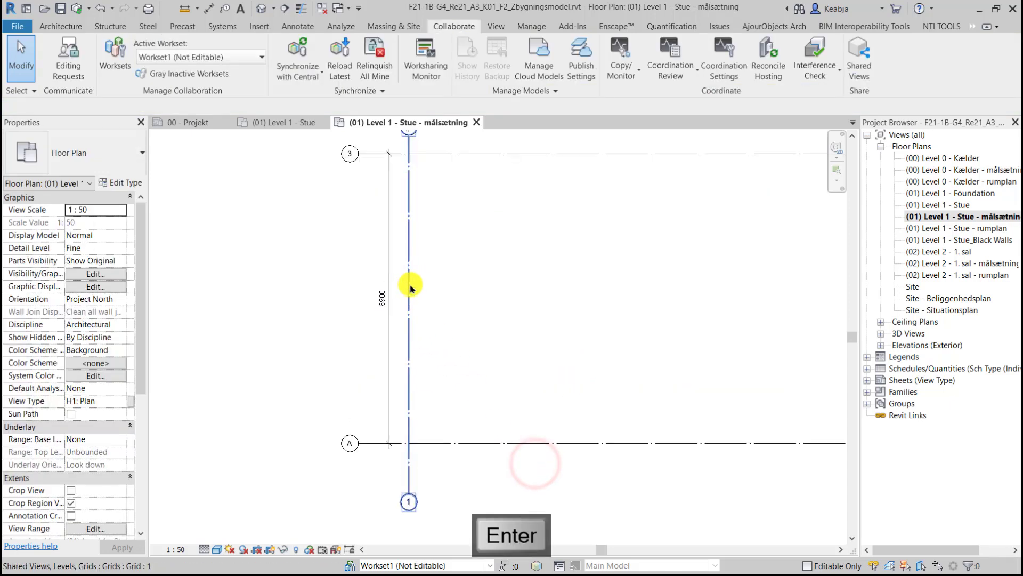
middle_drag(453, 373, 434, 400)
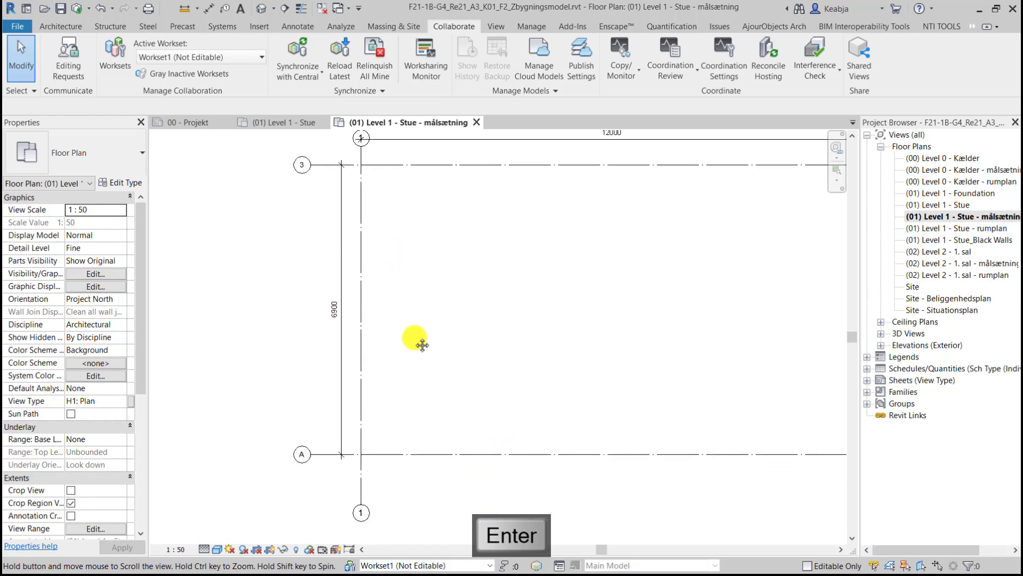
middle_drag(417, 343, 384, 358)
scroll(384, 361, down, 1)
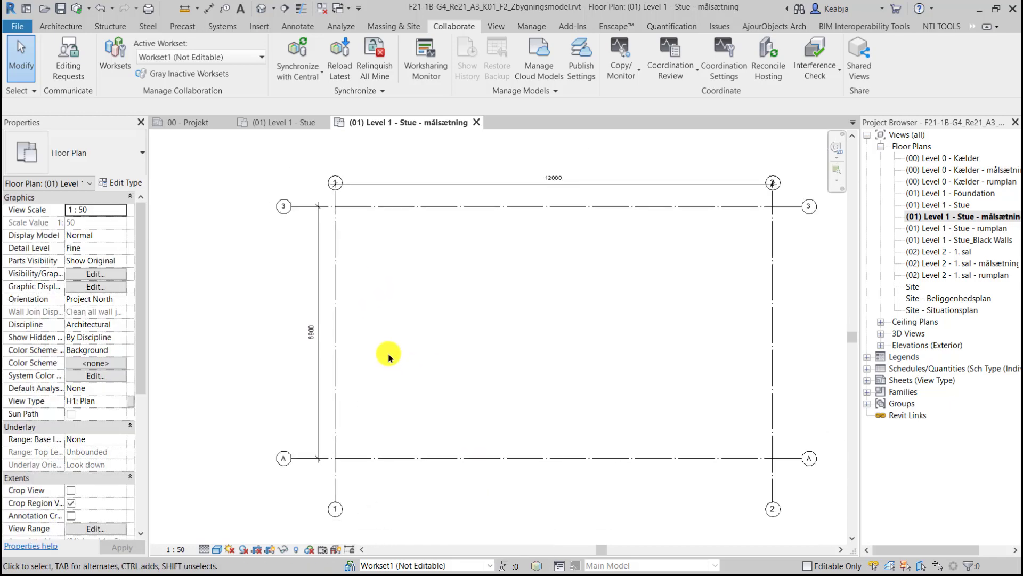
click(648, 184)
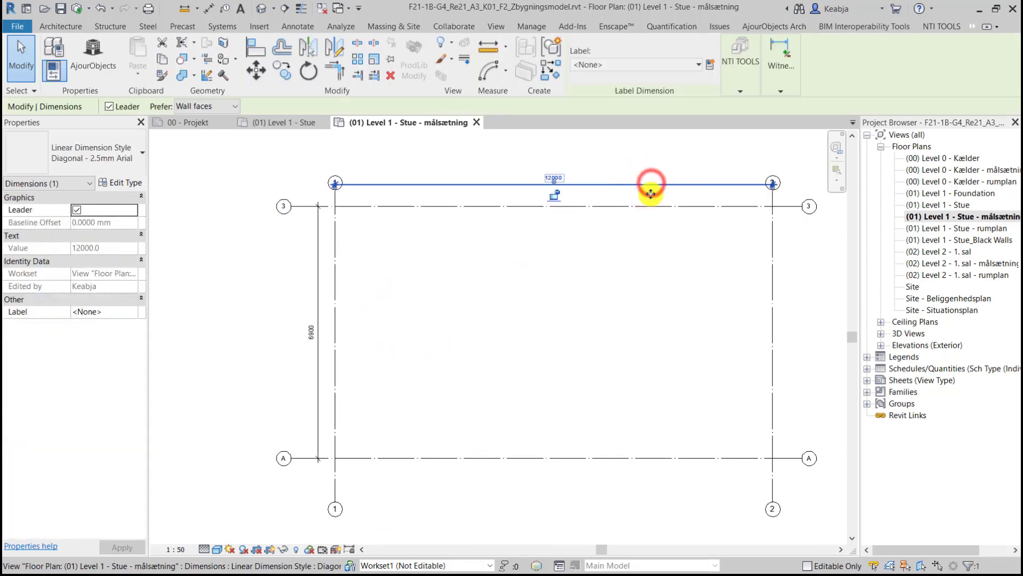
click(632, 252)
click(334, 246)
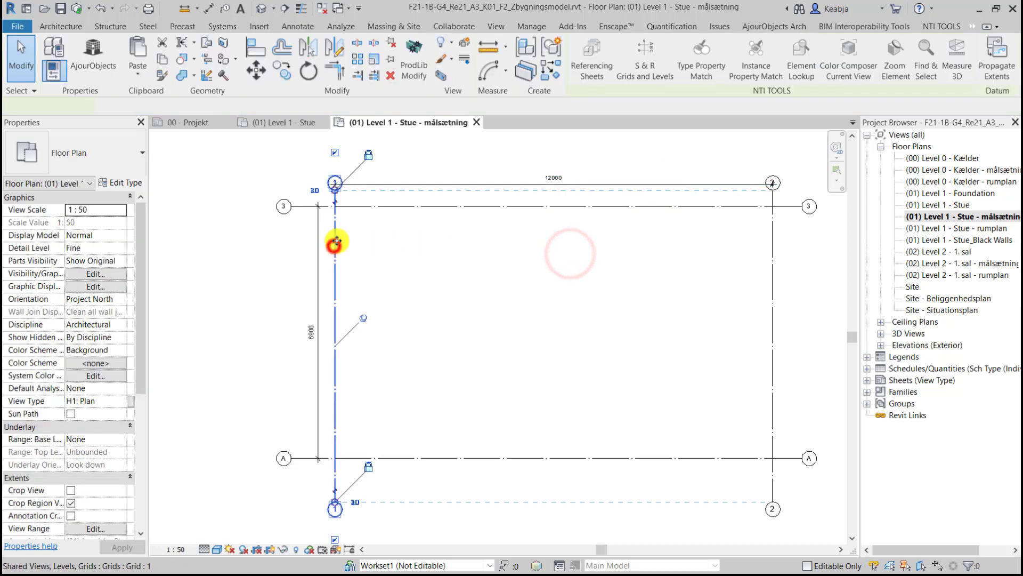
click(771, 227)
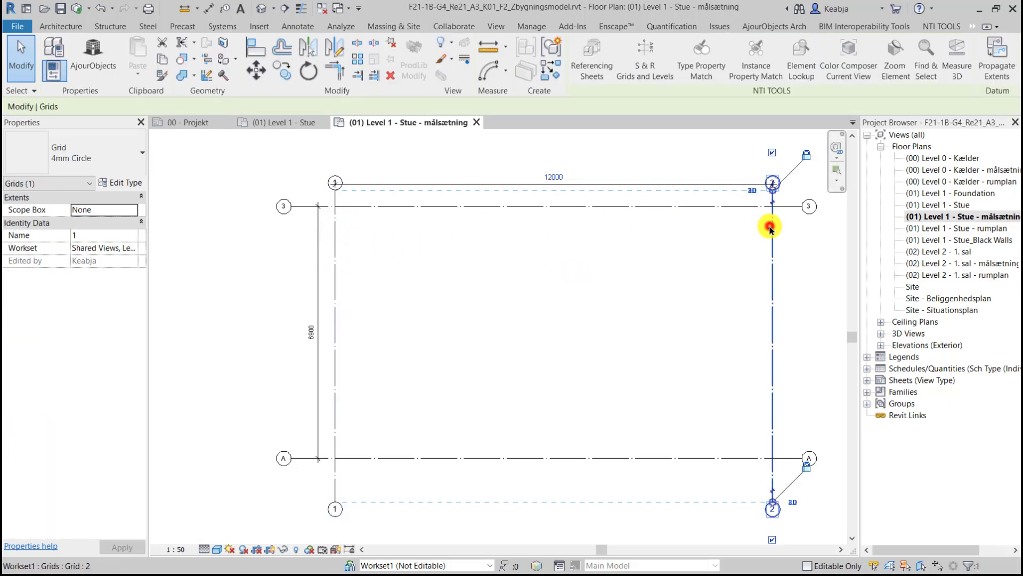
drag(772, 191, 773, 163)
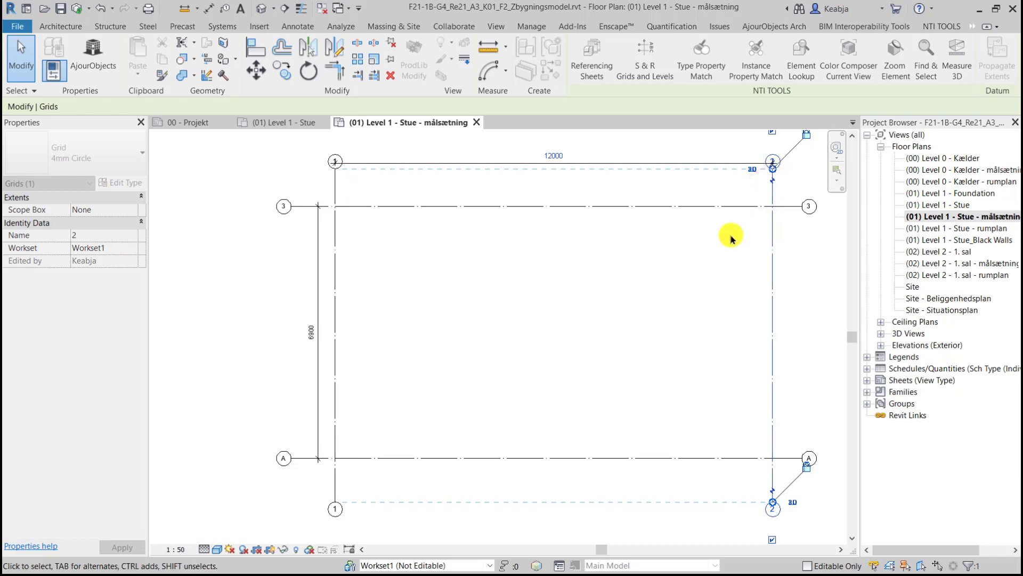
click(660, 288)
Step: Move the 12000 dimension down so it sits just above grid 3
click(642, 162)
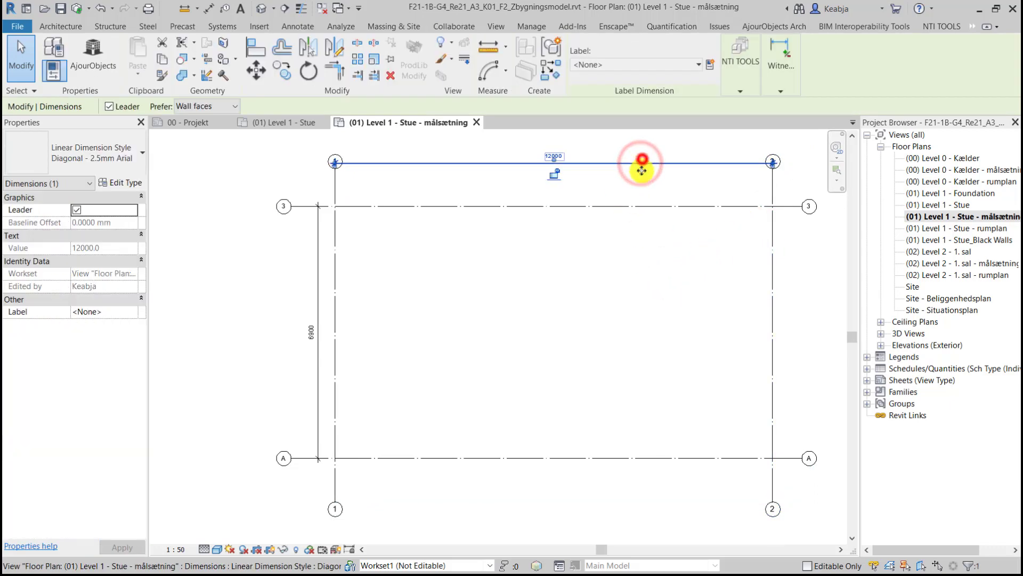
drag(642, 161, 641, 182)
click(637, 277)
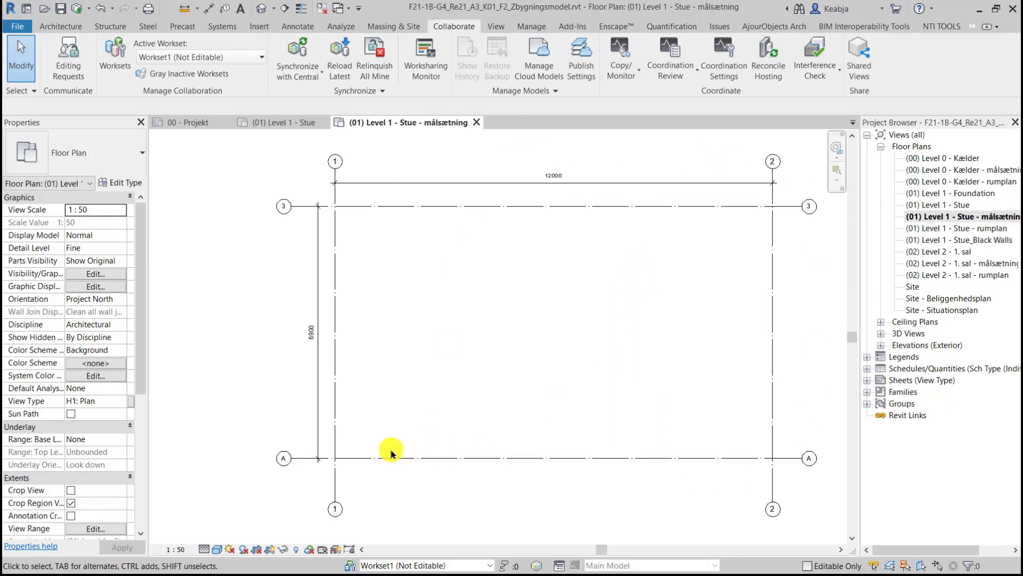
middle_drag(393, 434, 366, 358)
scroll(366, 359, down, 1)
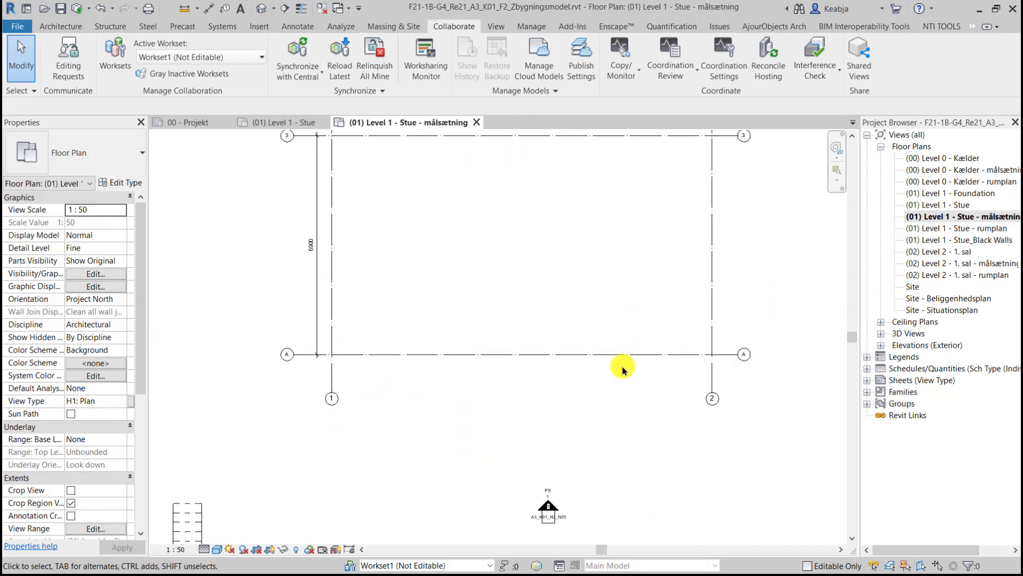
middle_drag(528, 310, 552, 366)
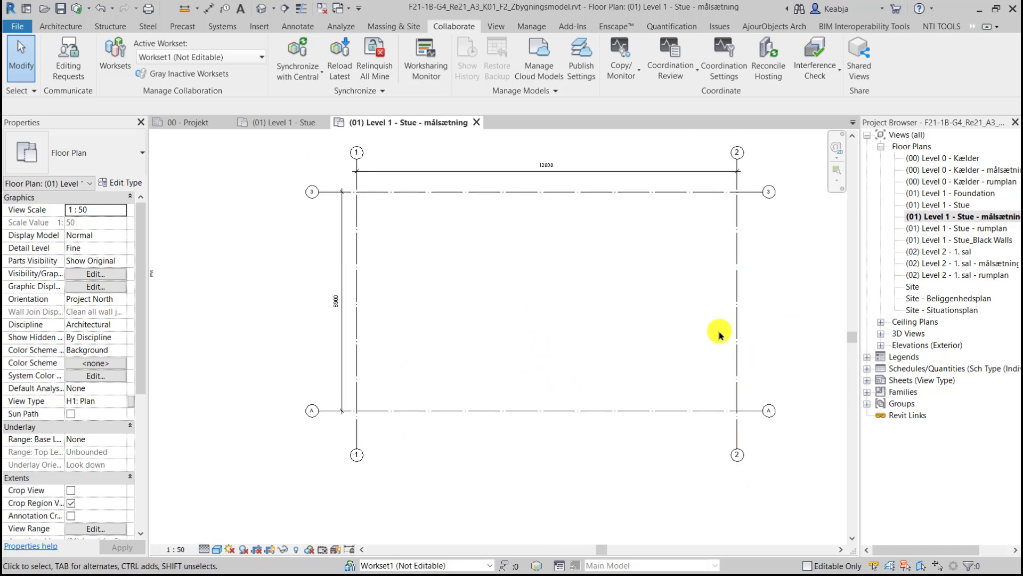
Step: Start the Wall tool with type Exterior - Brick-Air-Insul-ConcretePreCast 408 and 2500 unconnected height
click(66, 27)
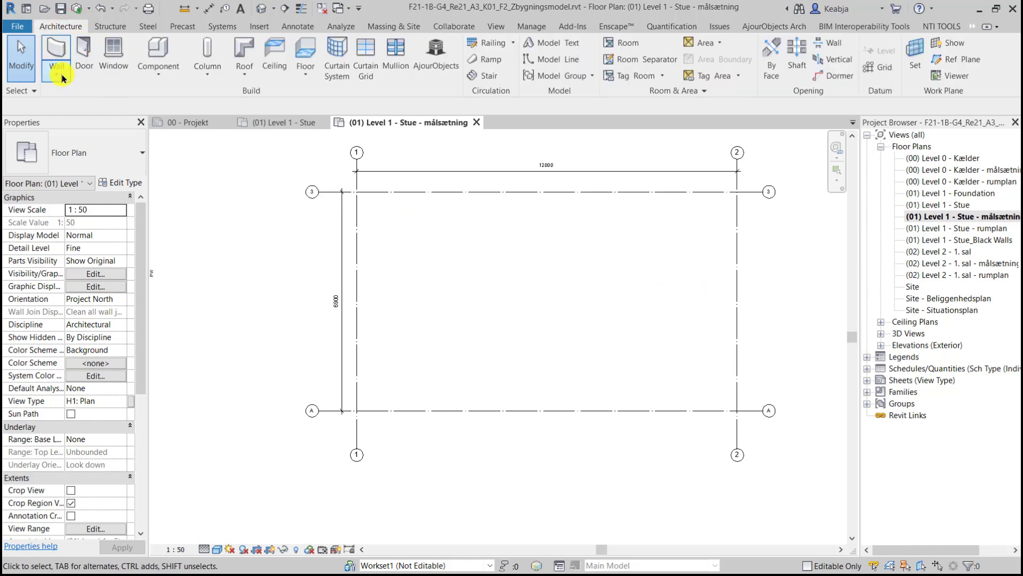
click(56, 49)
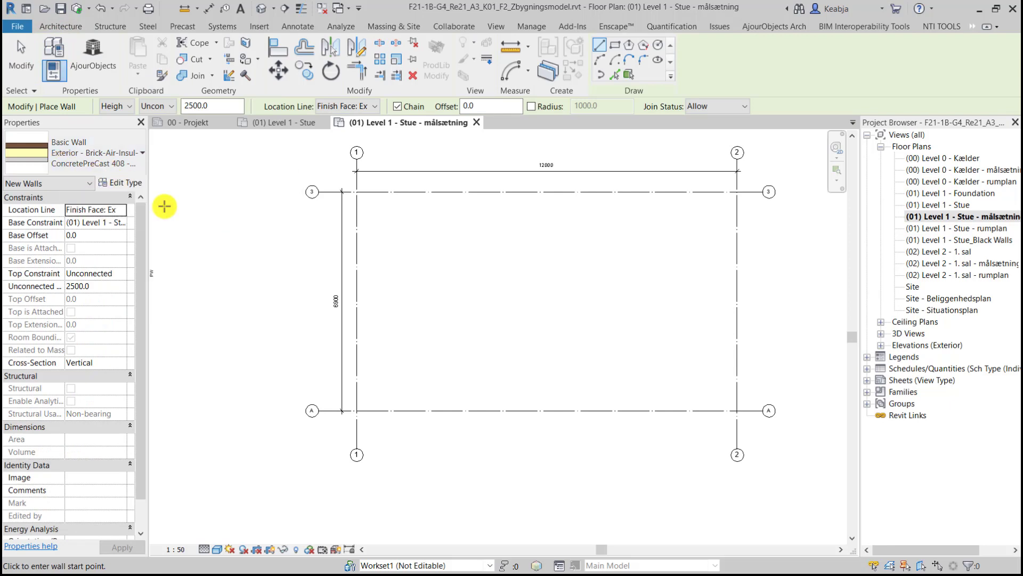
click(134, 157)
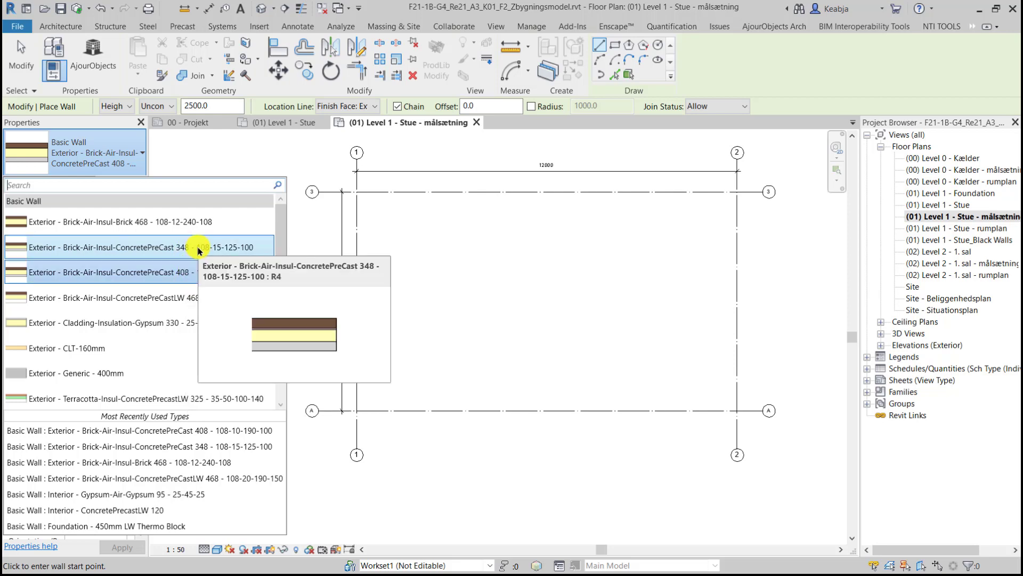
click(180, 273)
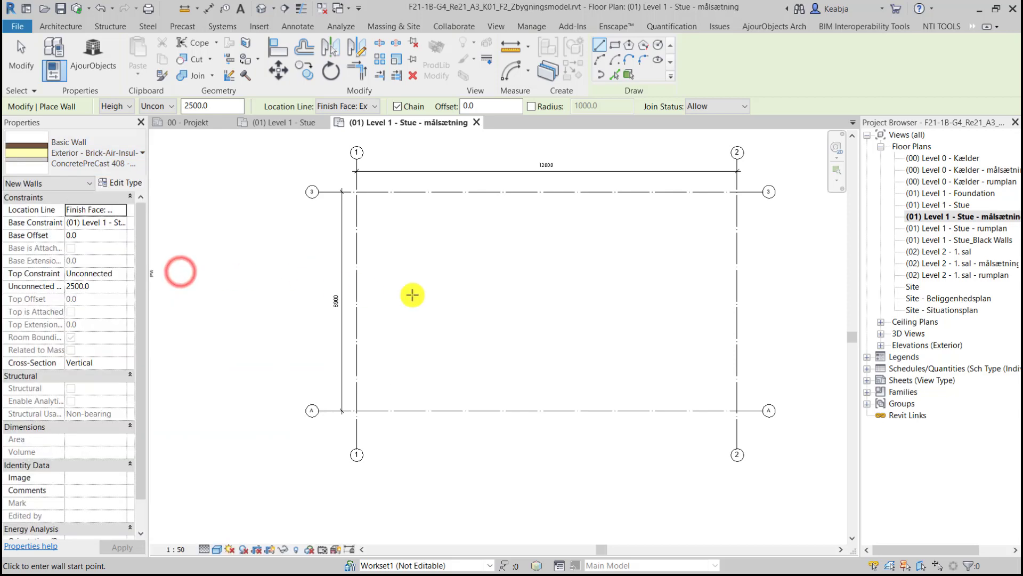
scroll(437, 304, up, 2)
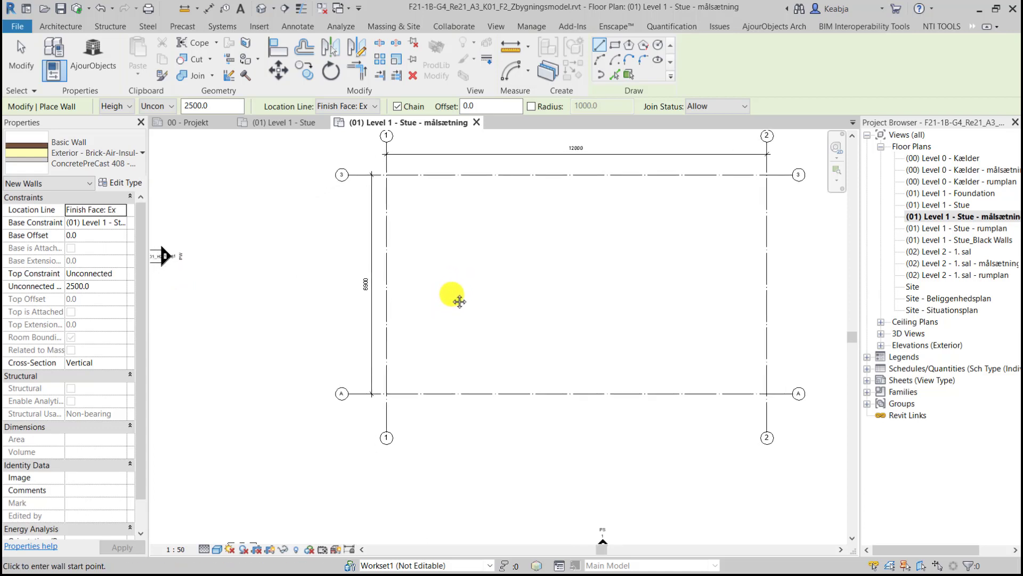
scroll(400, 387, up, 2)
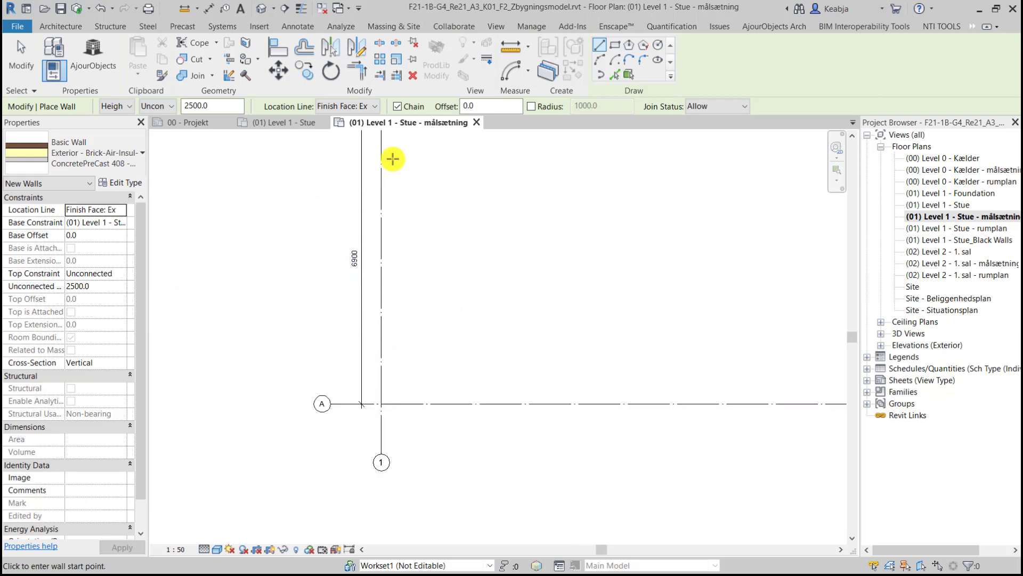
scroll(393, 308, down, 2)
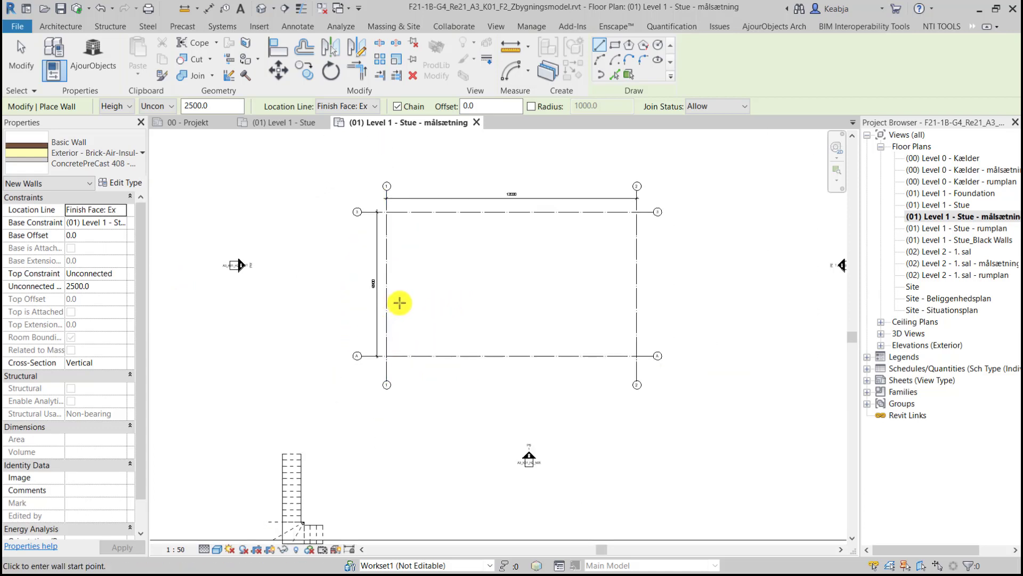
click(221, 106)
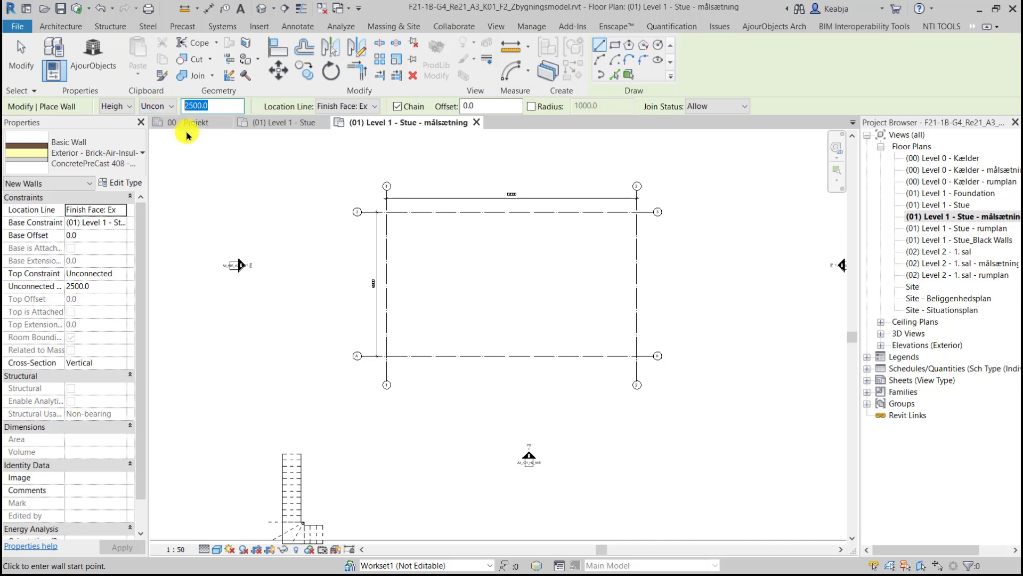
Step: Switch to Excel and go to the Placering af modullinie sheet
key(alt+Tab)
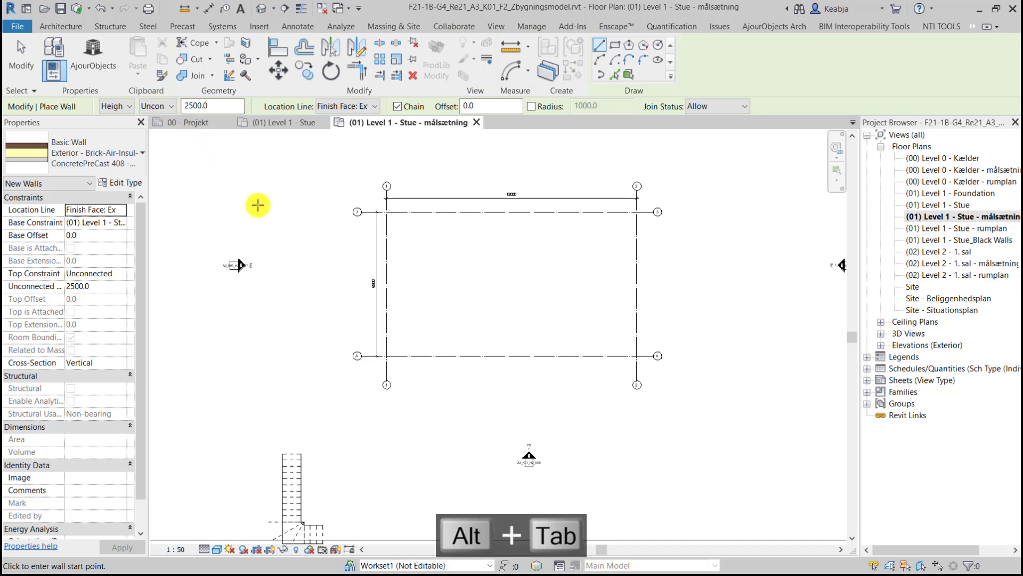
key(Tab)
key(Tab)
key(Tab)
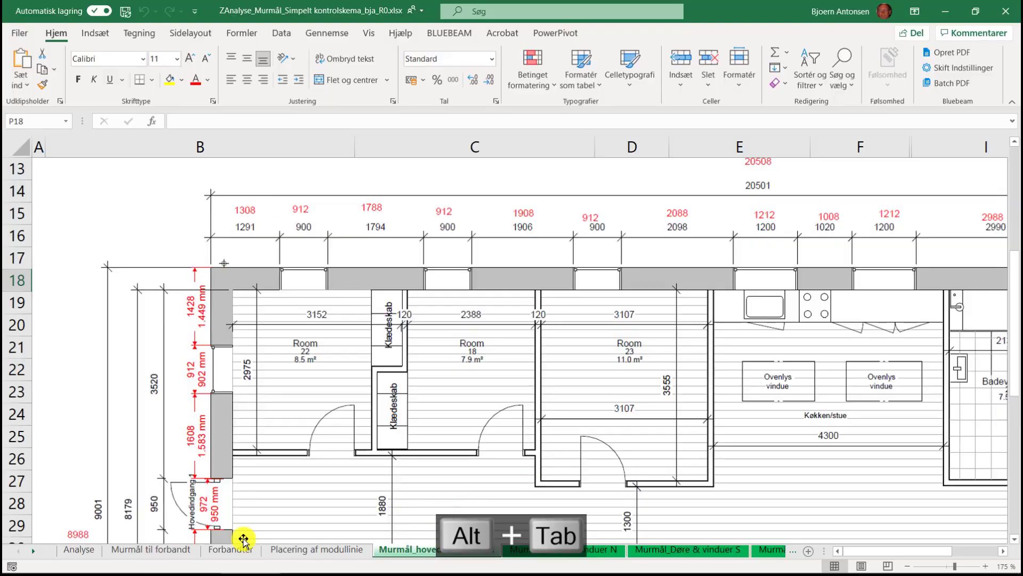
click(79, 555)
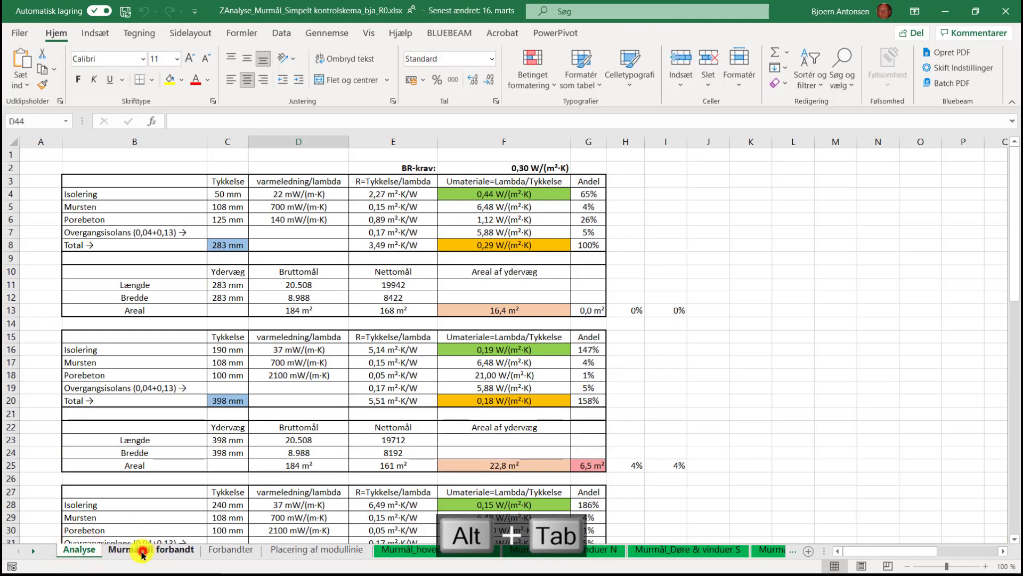
click(144, 551)
click(218, 551)
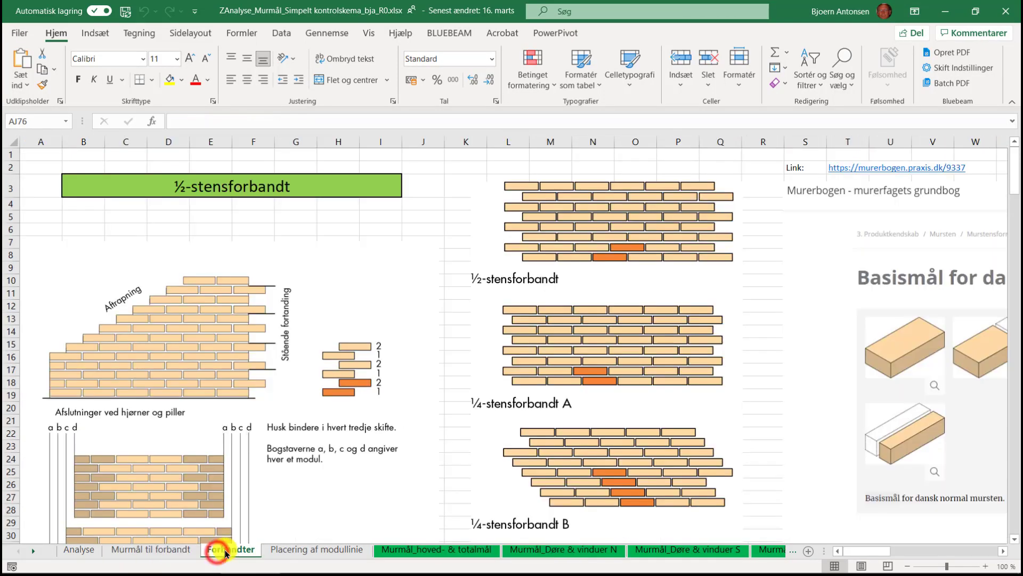
click(302, 550)
Step: Read the 354 offset in cell C17, then return to Revit
scroll(325, 434, up, 1)
scroll(317, 430, up, 1)
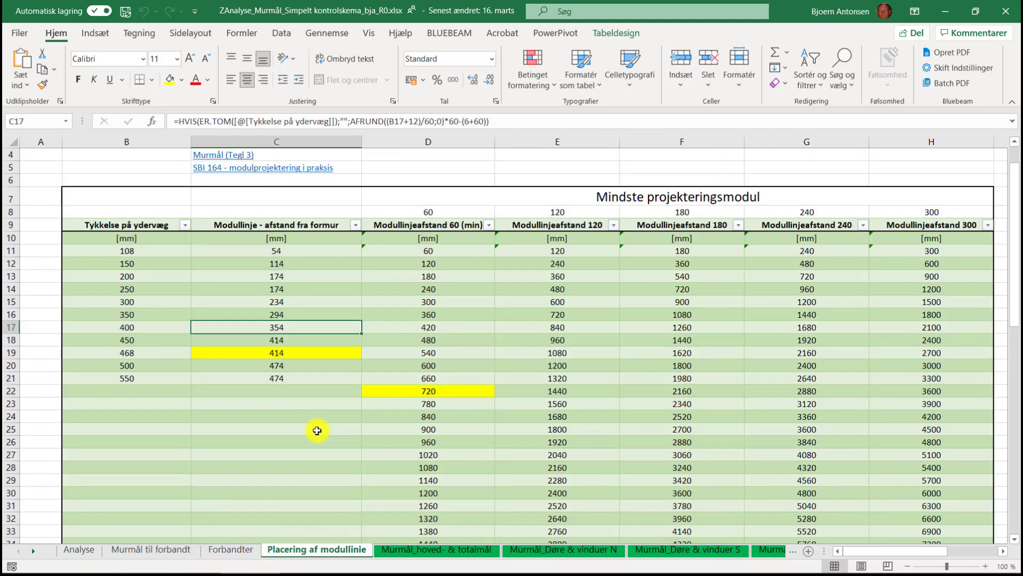
scroll(243, 427, down, 1)
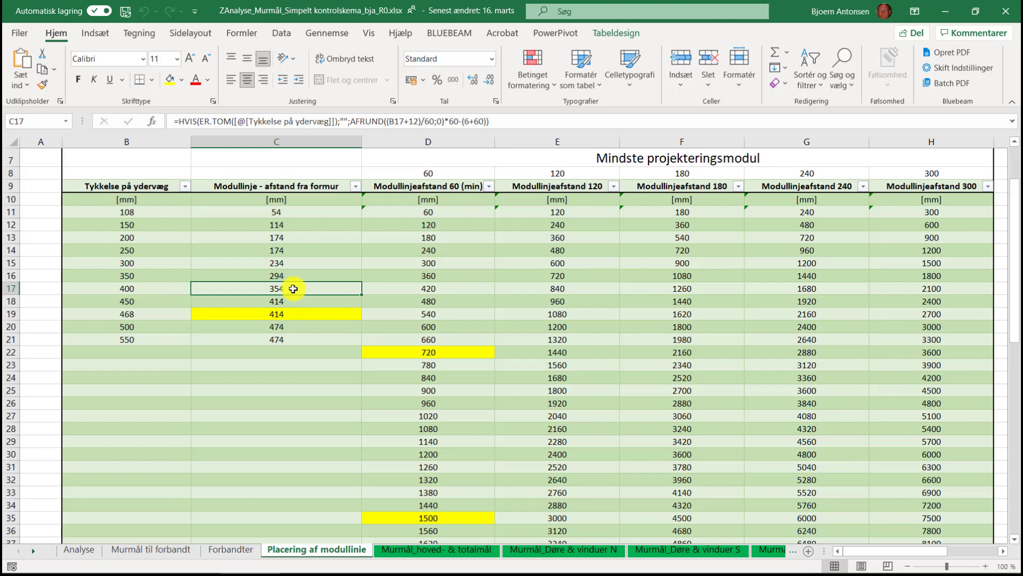
key(alt+Tab)
key(alt+Tab)
key(alt+Tab)
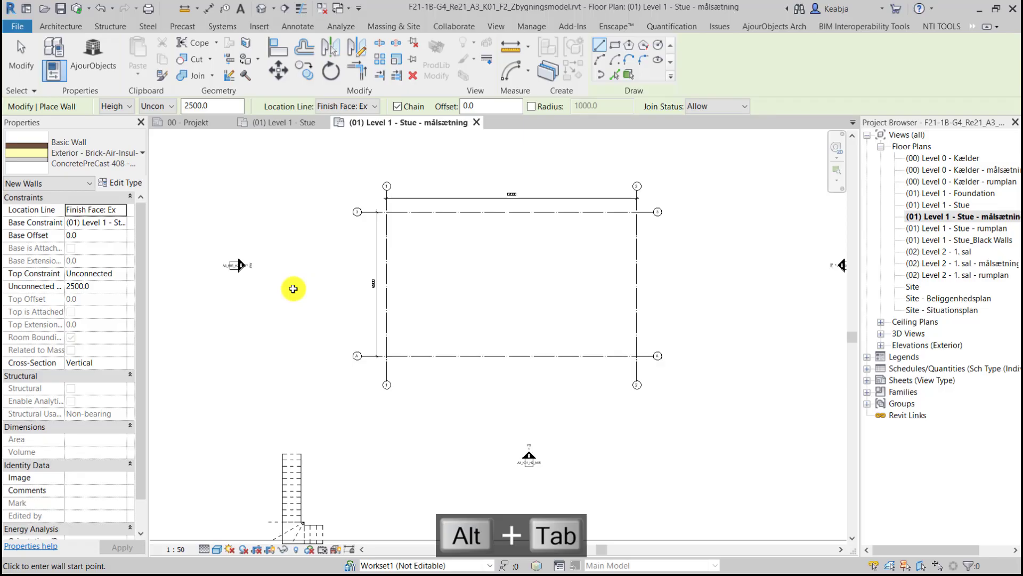
Step: Enter 354 as the wall's unconnected height and widen the Properties palette
click(231, 108)
text(354)
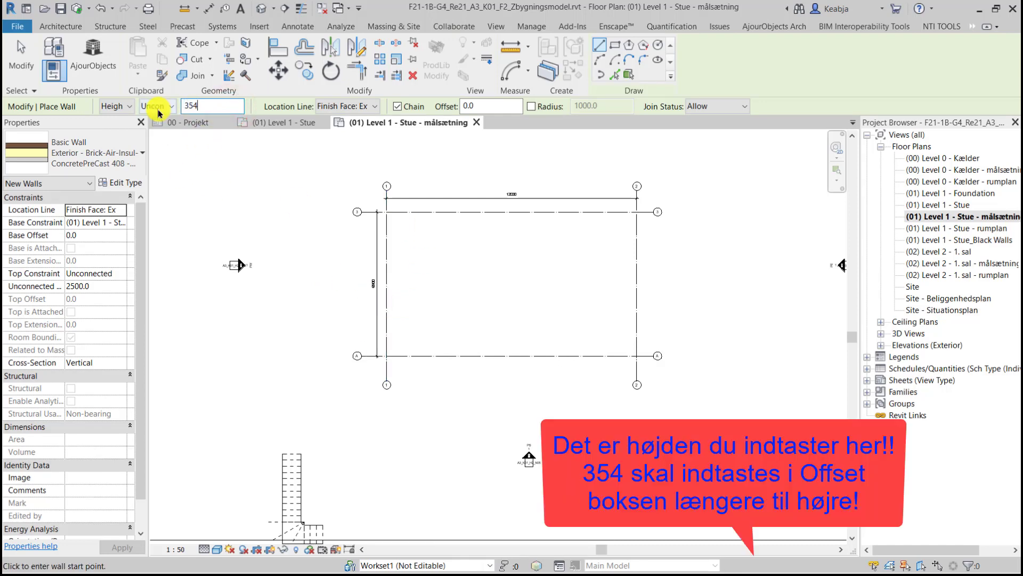
scroll(423, 320, up, 1)
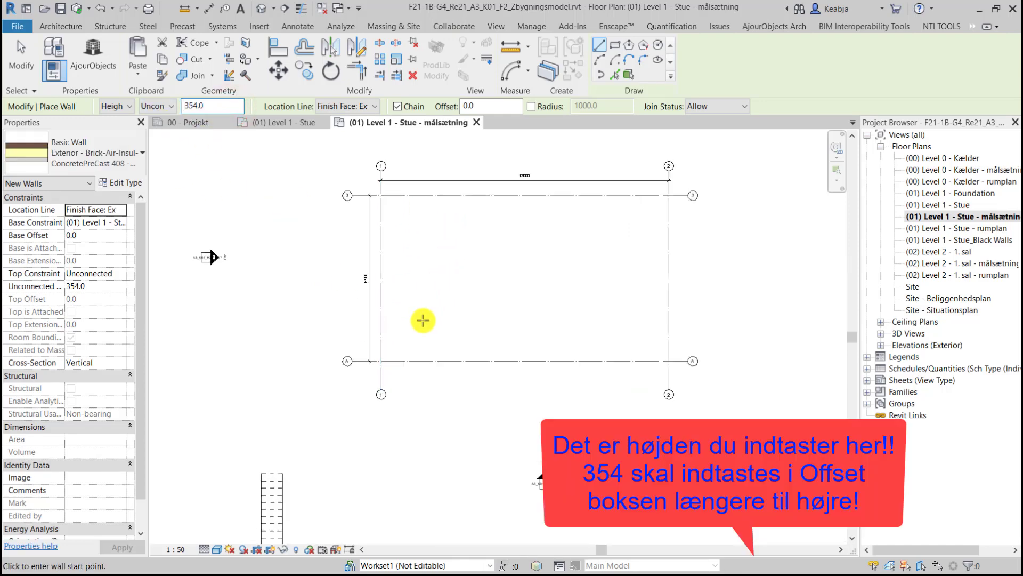
click(210, 105)
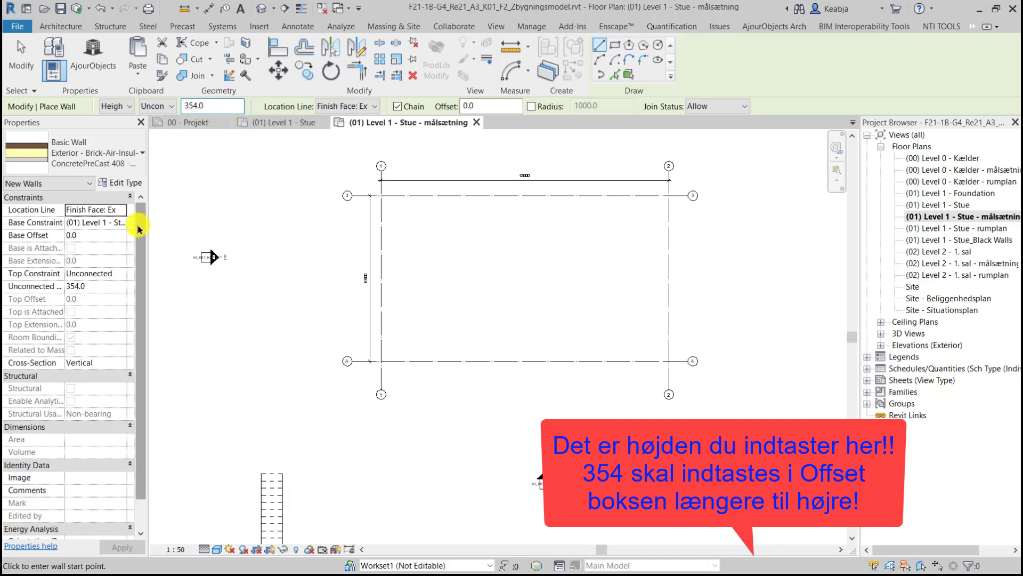
drag(148, 218, 194, 220)
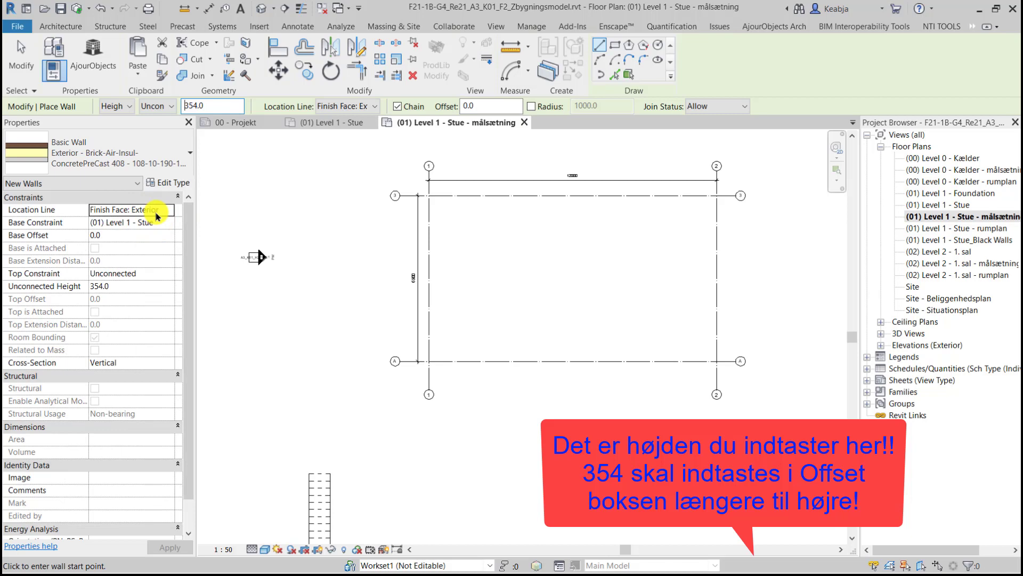
key(alt+Tab)
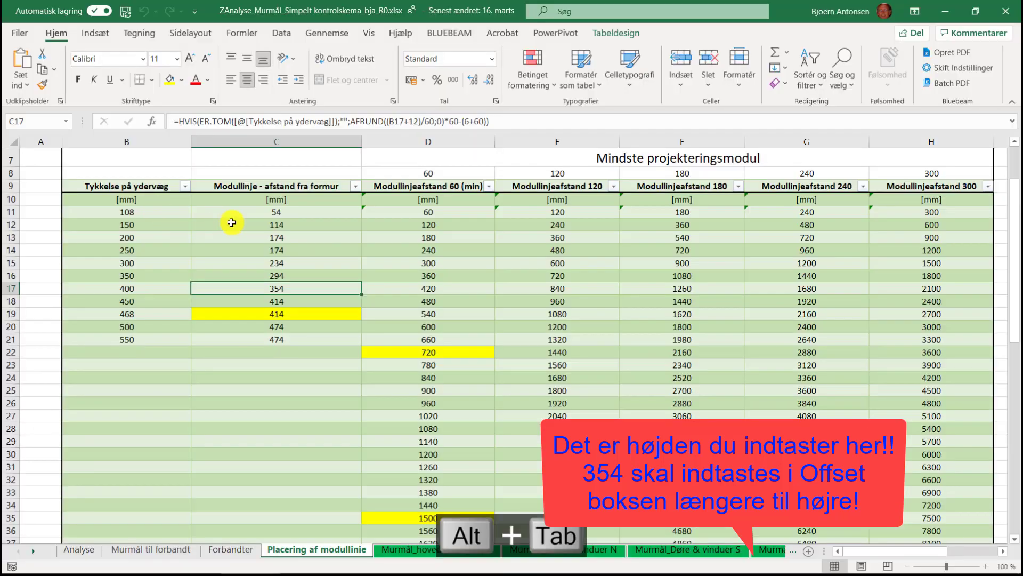
key(alt+Tab)
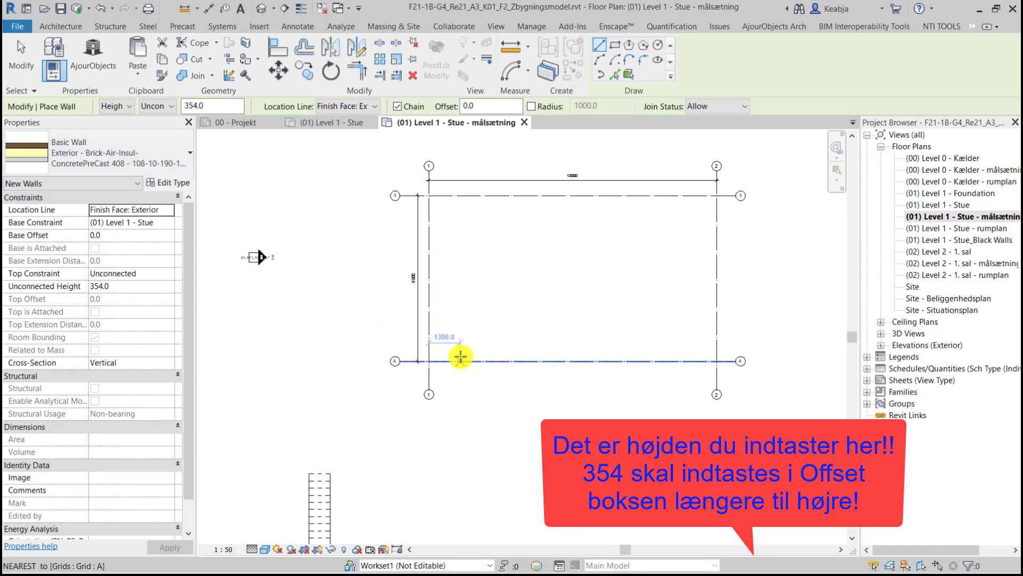
Step: Restart the wall tool with top constraint (02) Level 2 - 1. sal and offset 354
scroll(442, 356, up, 3)
scroll(425, 343, down, 3)
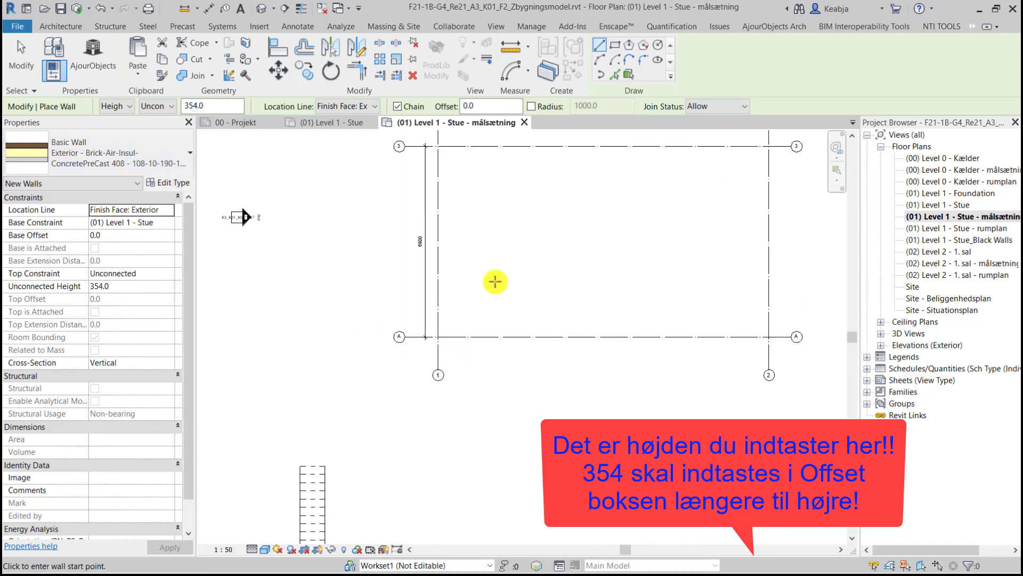
scroll(455, 318, up, 2)
click(449, 327)
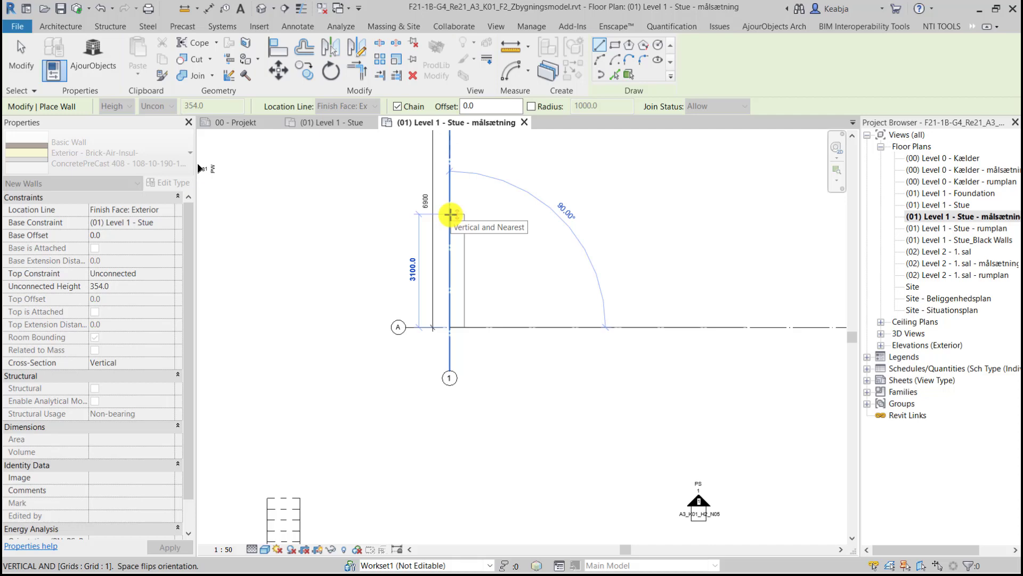
key(Escape)
key(Escape)
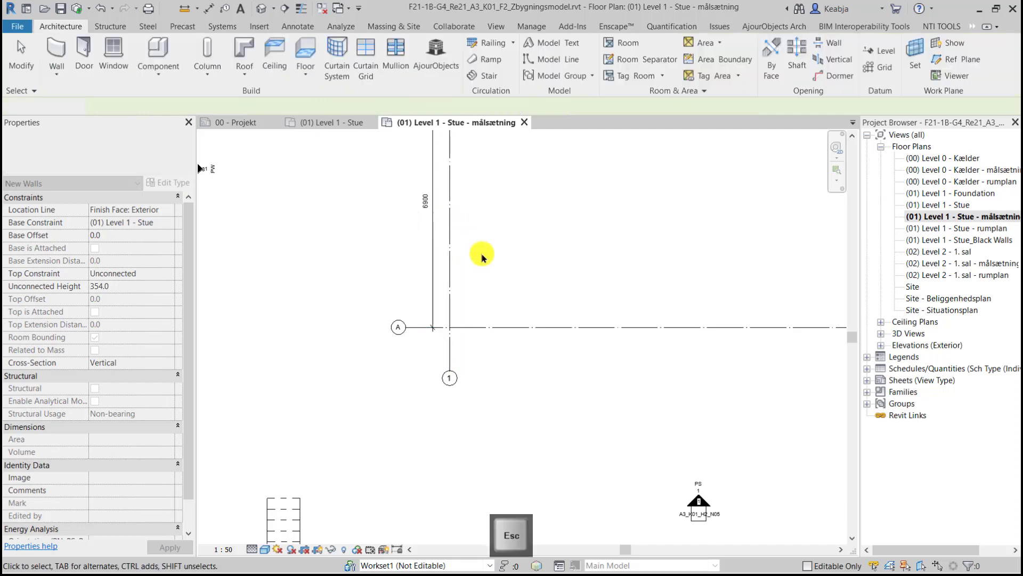
scroll(495, 293, down, 1)
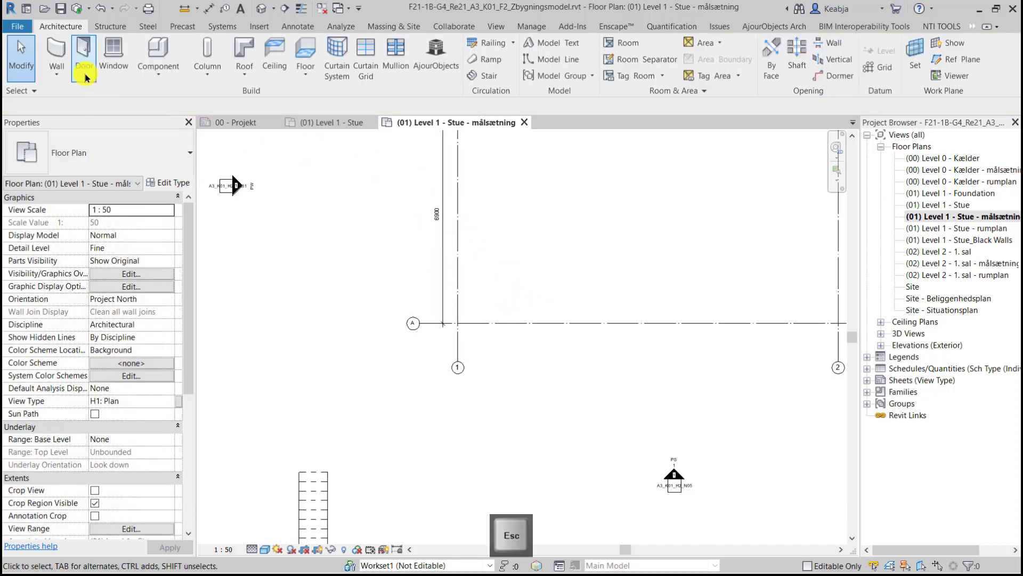
click(56, 53)
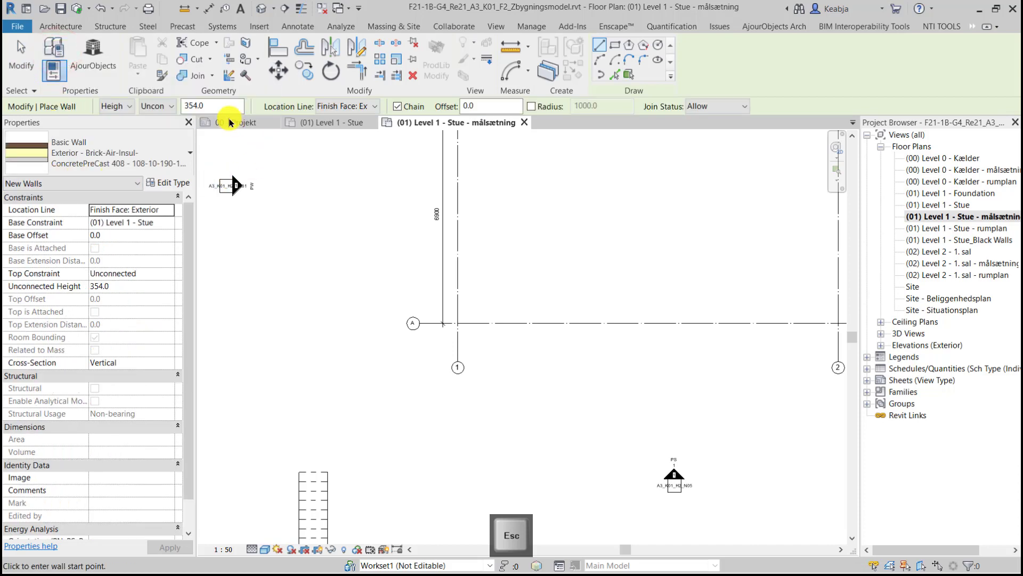
drag(213, 106, 185, 109)
click(169, 106)
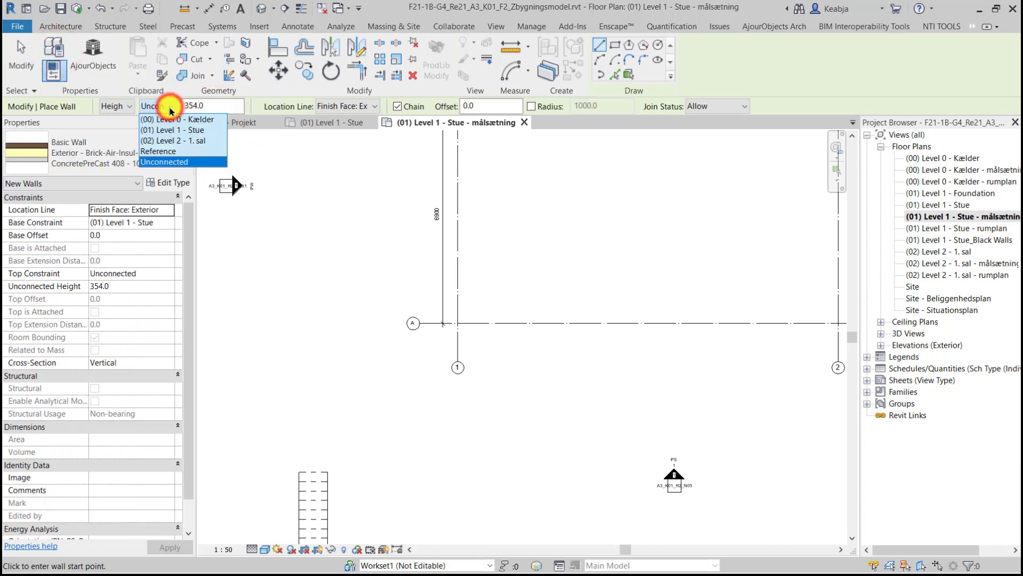
click(191, 141)
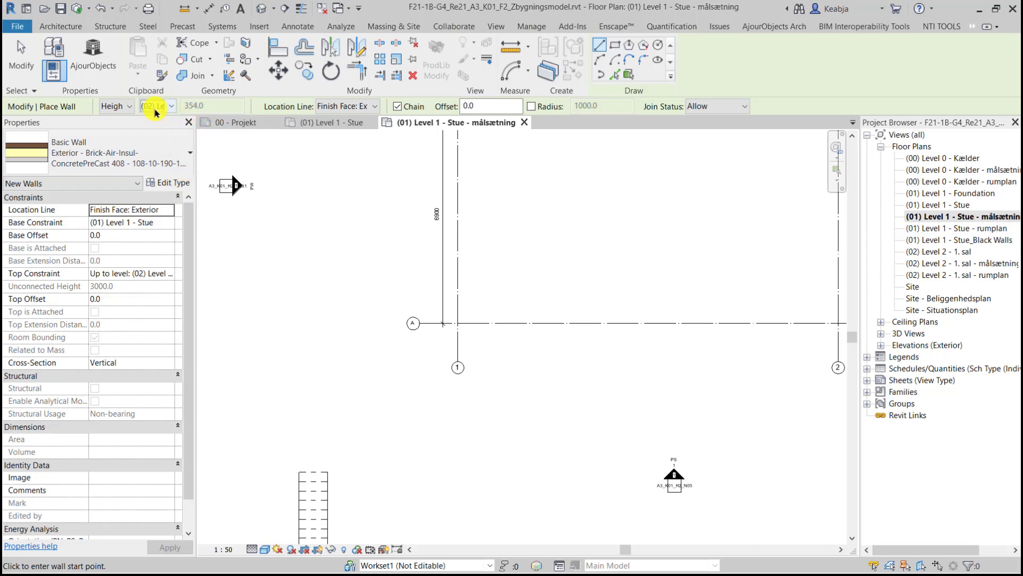
click(479, 106)
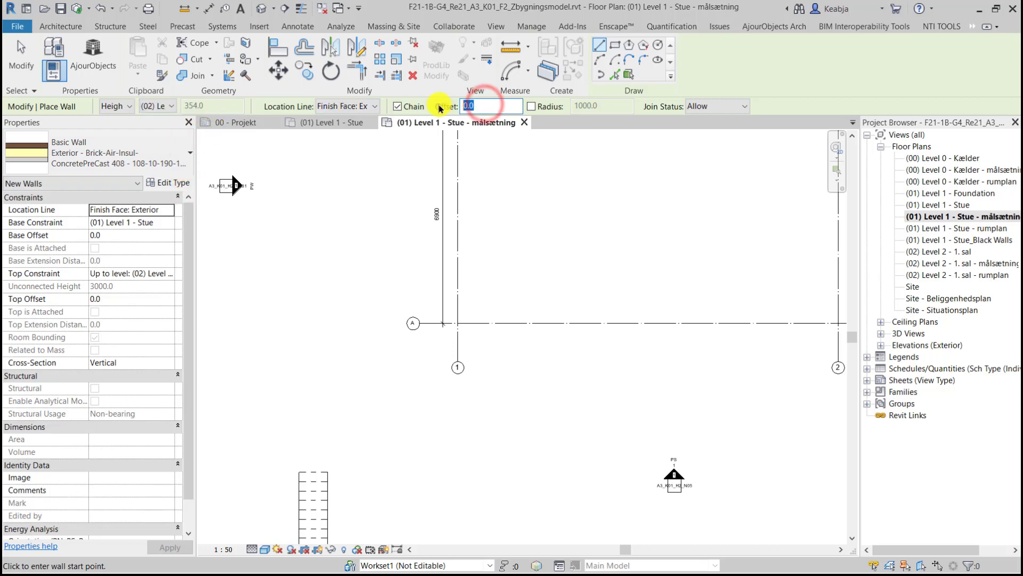
text(354)
key(Return)
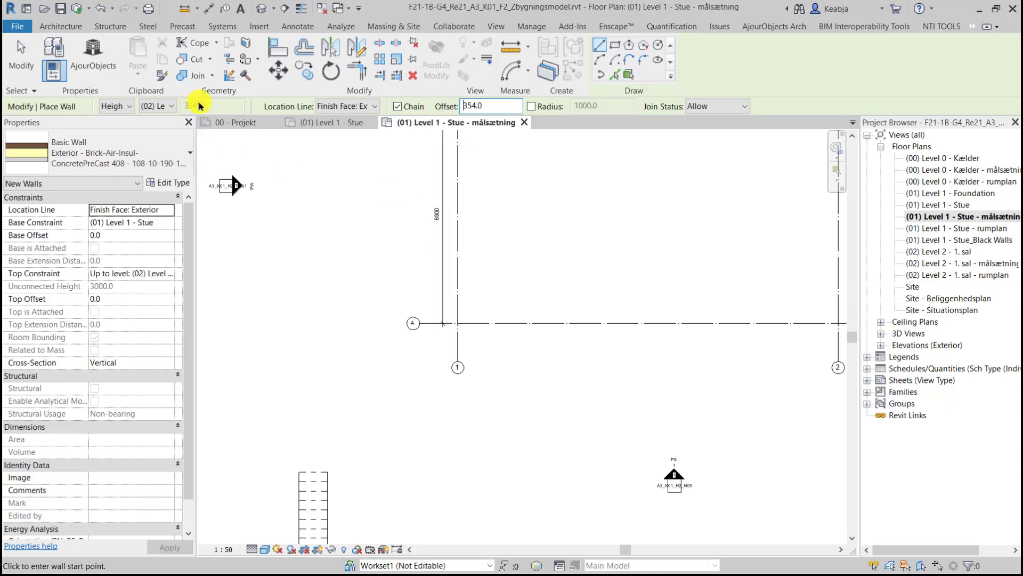
Step: Draw four walls through grid corners A/1, 3/1, 3/2, A/2 and back to A/1
click(457, 320)
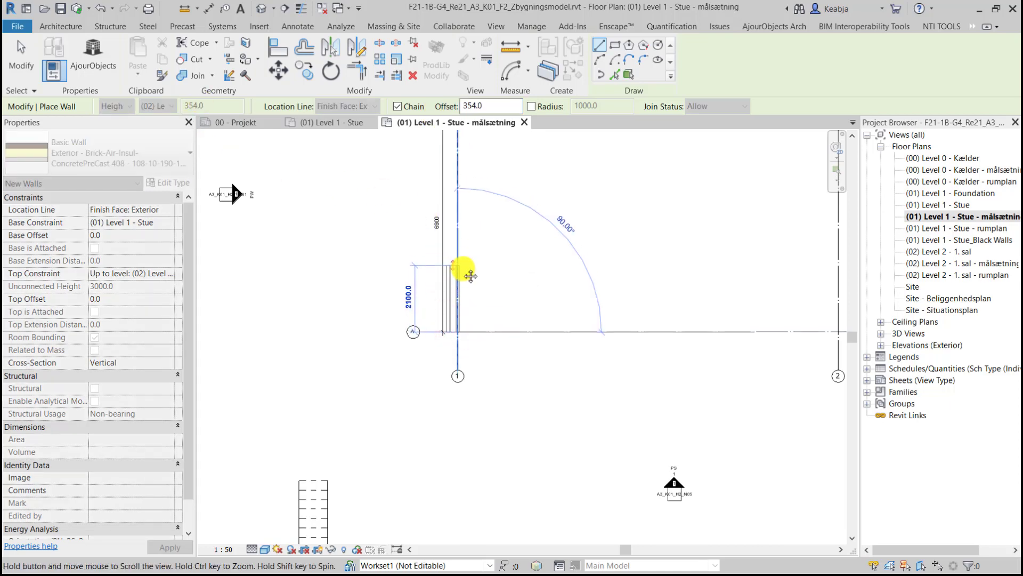
middle_drag(465, 238, 450, 358)
click(443, 229)
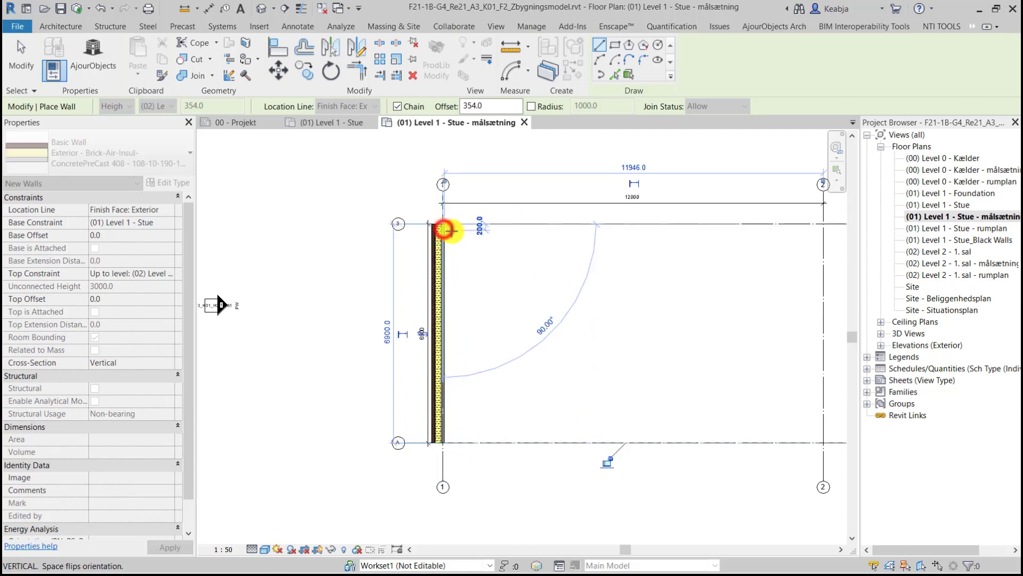
middle_drag(743, 228, 581, 235)
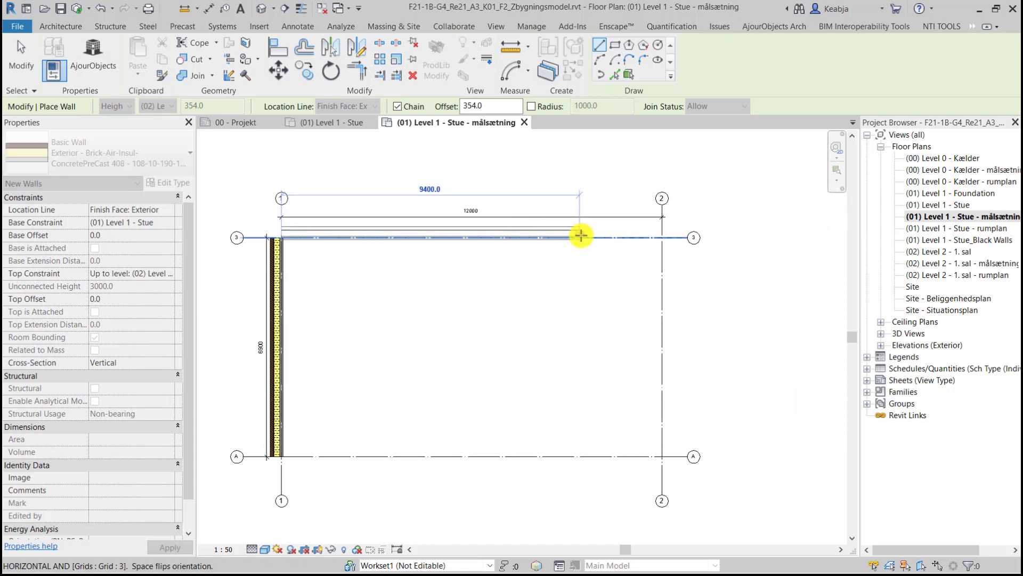
click(662, 236)
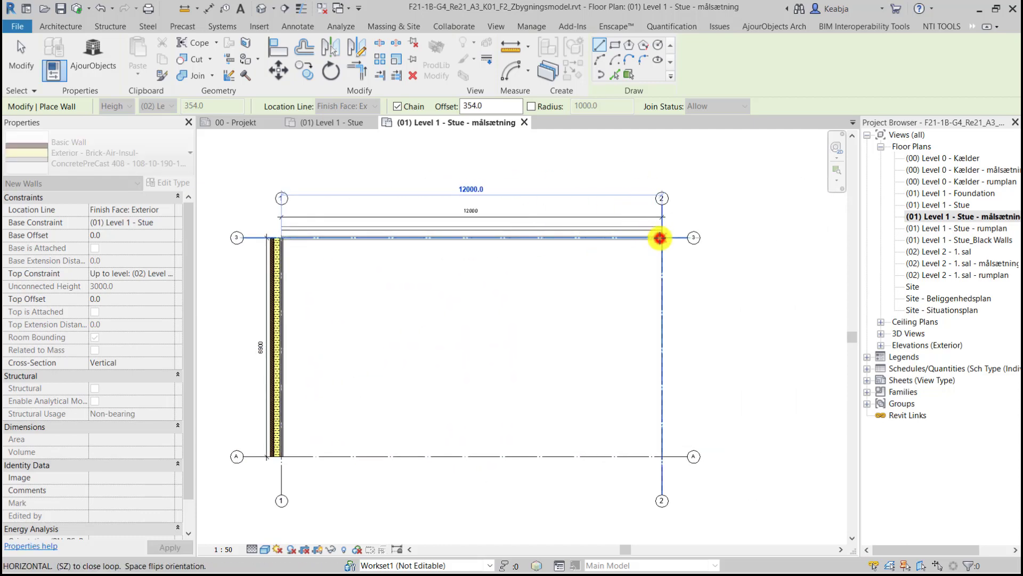
click(664, 458)
click(285, 458)
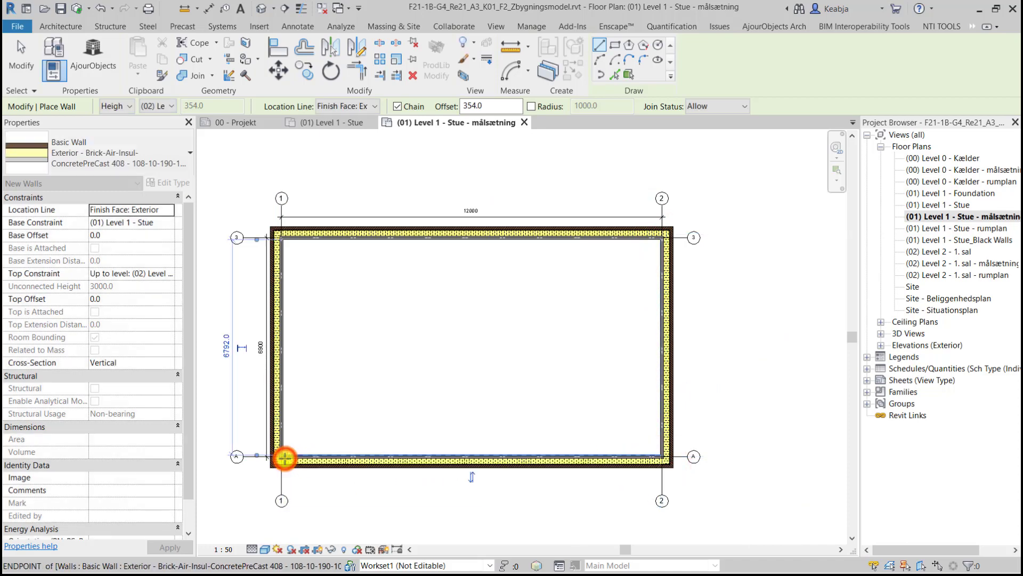
key(Escape)
key(Escape)
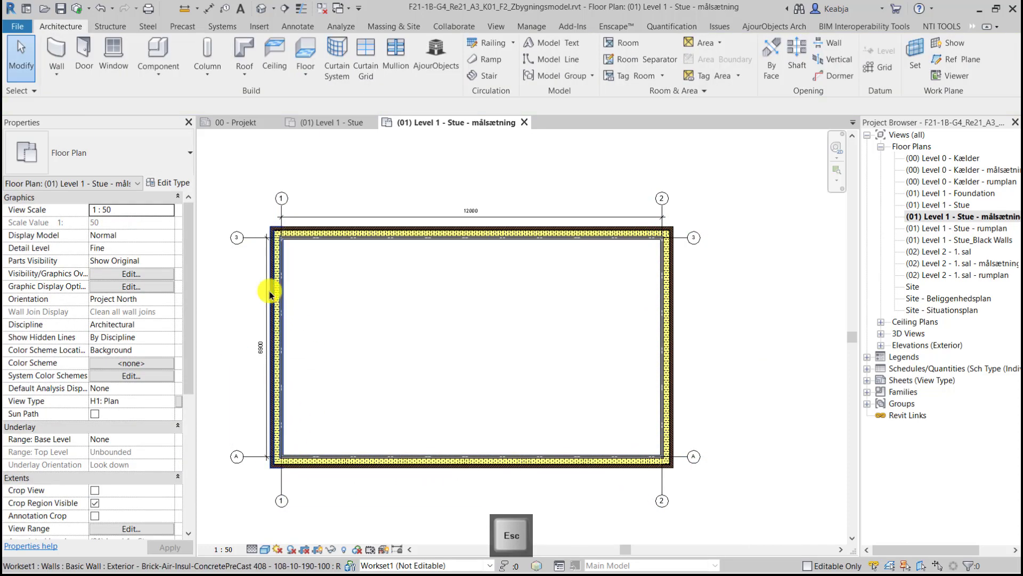
Step: Add aligned 354 dimensions from the top-left wall faces to grids 1 and 3
scroll(270, 277, up, 2)
scroll(283, 239, up, 2)
scroll(301, 216, up, 2)
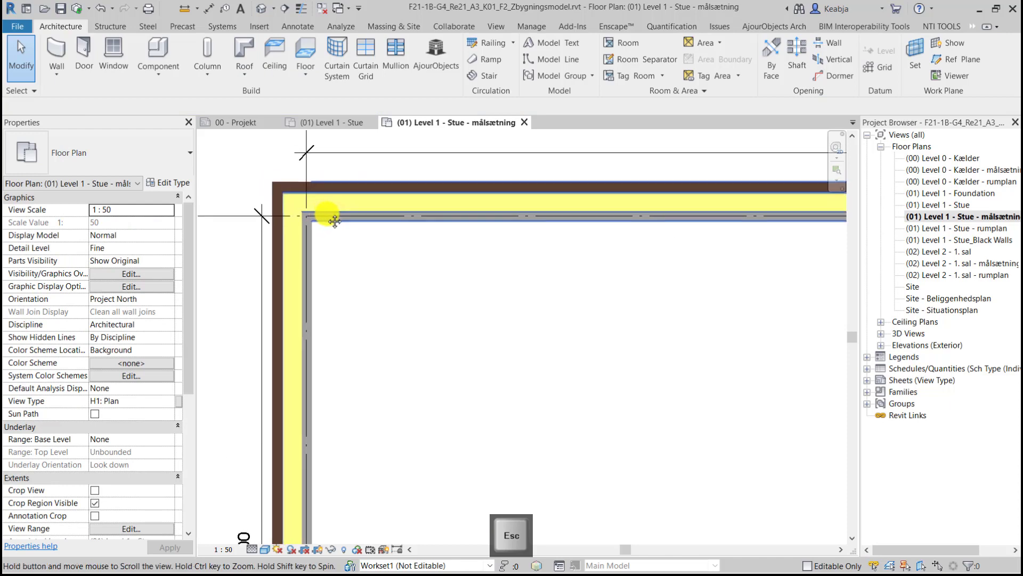
middle_drag(307, 213, 362, 262)
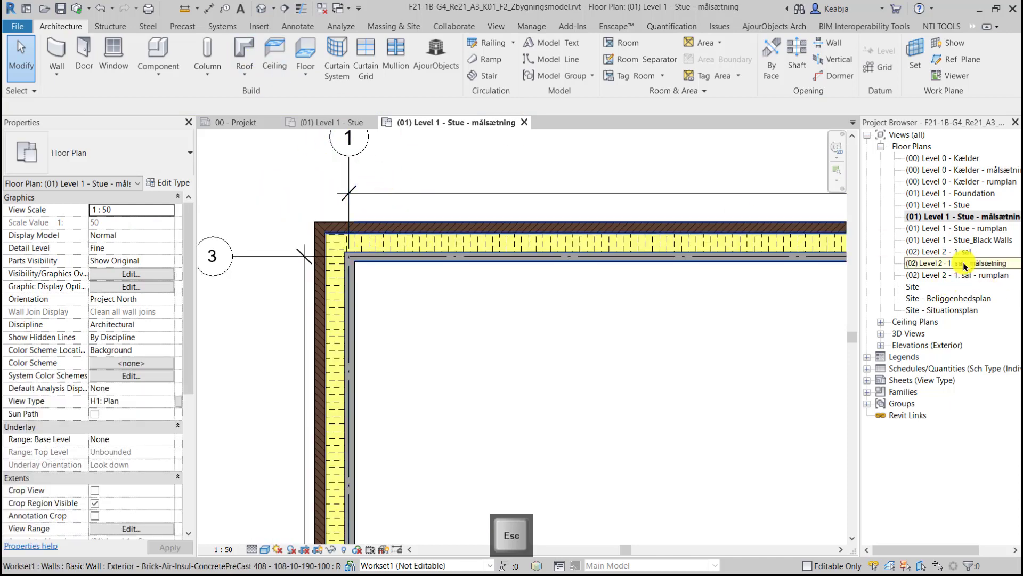
click(207, 9)
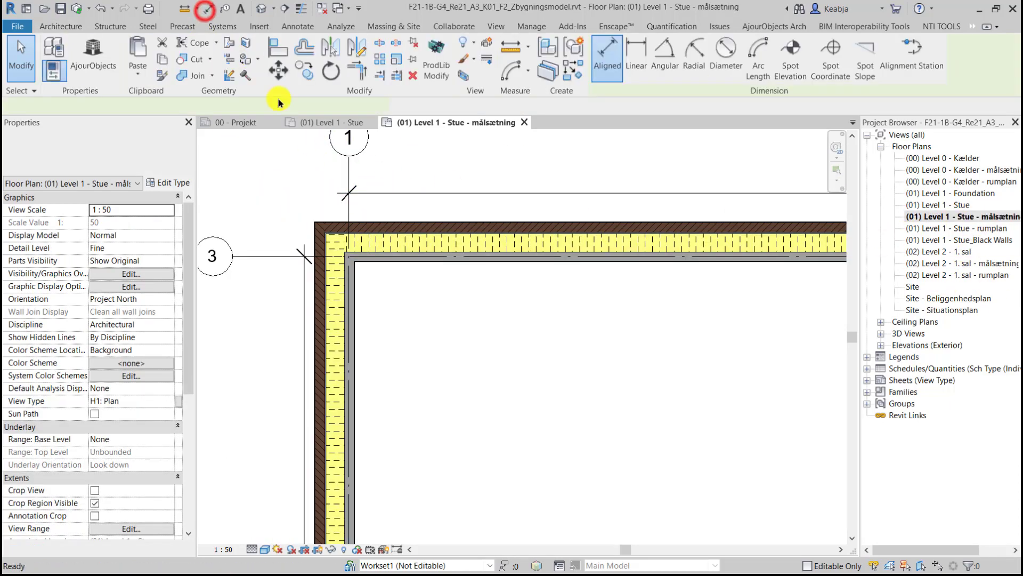
click(312, 314)
click(350, 210)
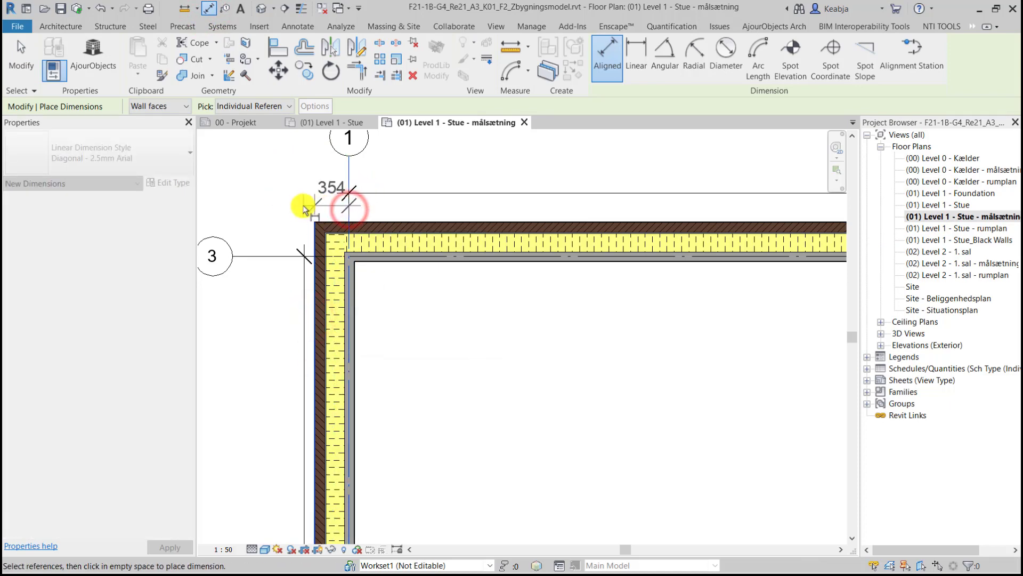
click(278, 194)
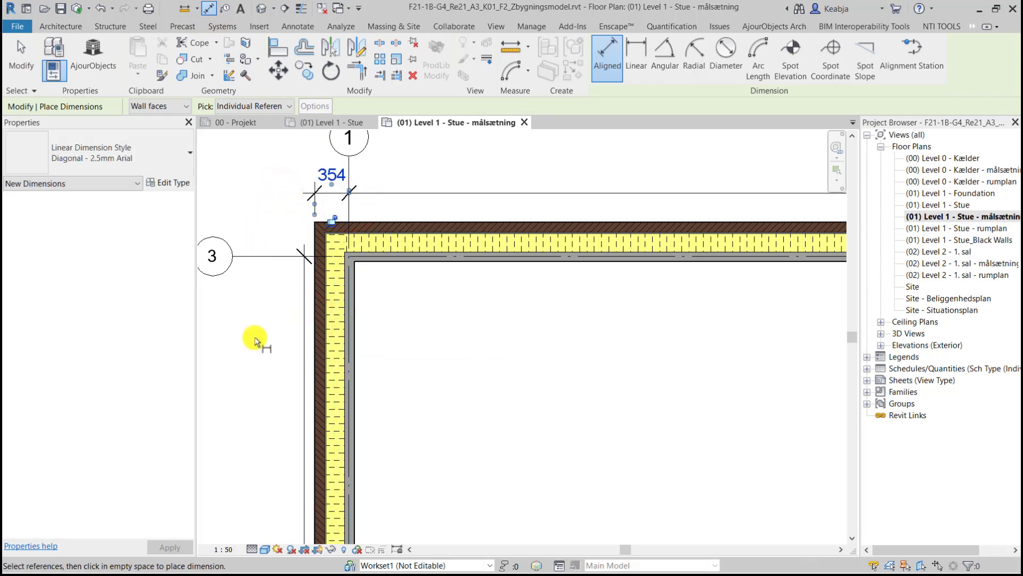
click(400, 223)
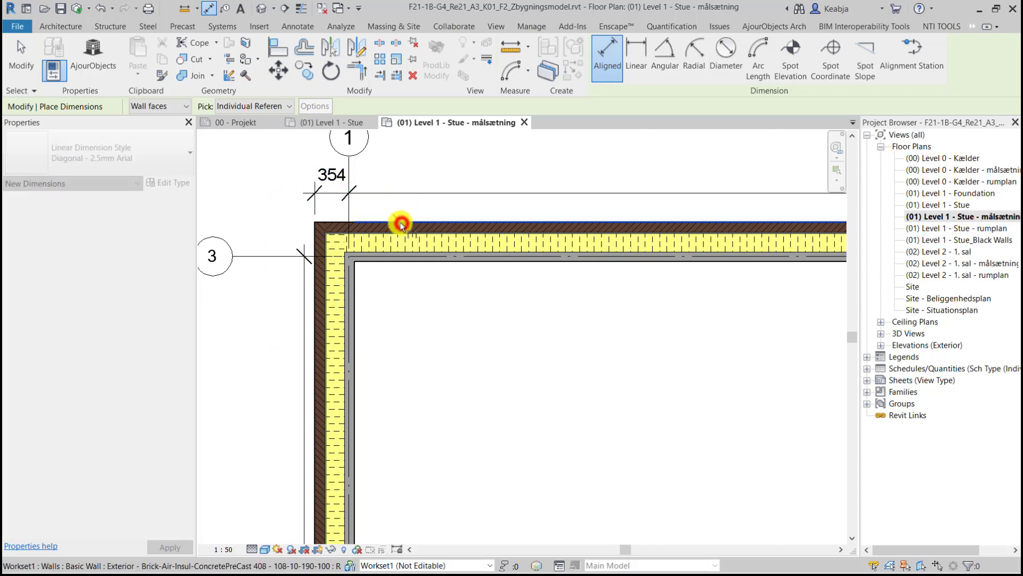
click(269, 256)
click(274, 195)
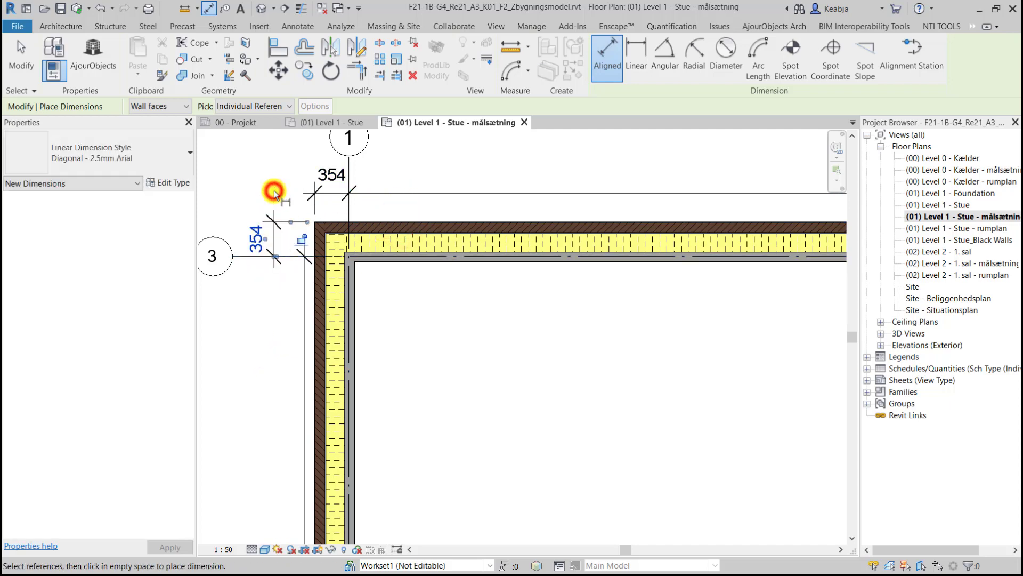
key(Escape)
key(Escape)
Step: Move the 6900 dimension further left, away from the wall
scroll(272, 256, down, 2)
mouse_move(279, 309)
middle_down()
mouse_move(310, 313)
mouse_move(347, 278)
middle_up()
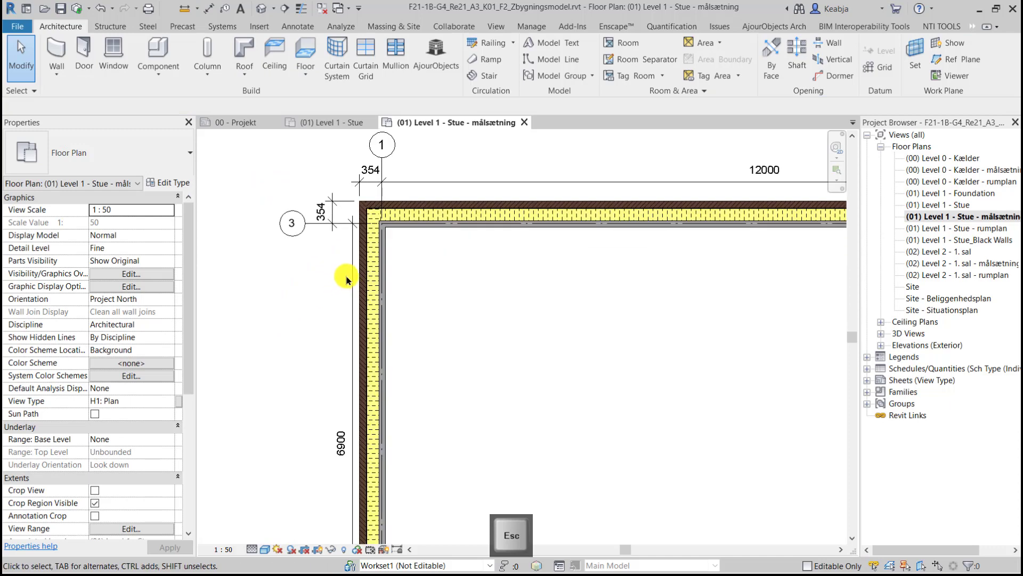
click(346, 278)
drag(347, 297, 304, 299)
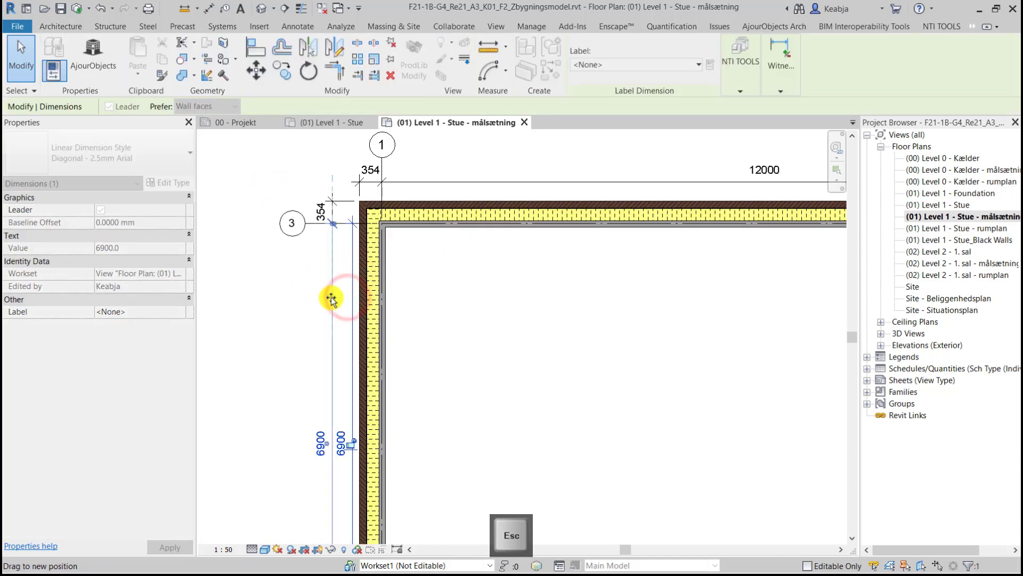
click(458, 315)
mouse_move(448, 296)
middle_down()
mouse_move(473, 317)
mouse_move(398, 277)
middle_up()
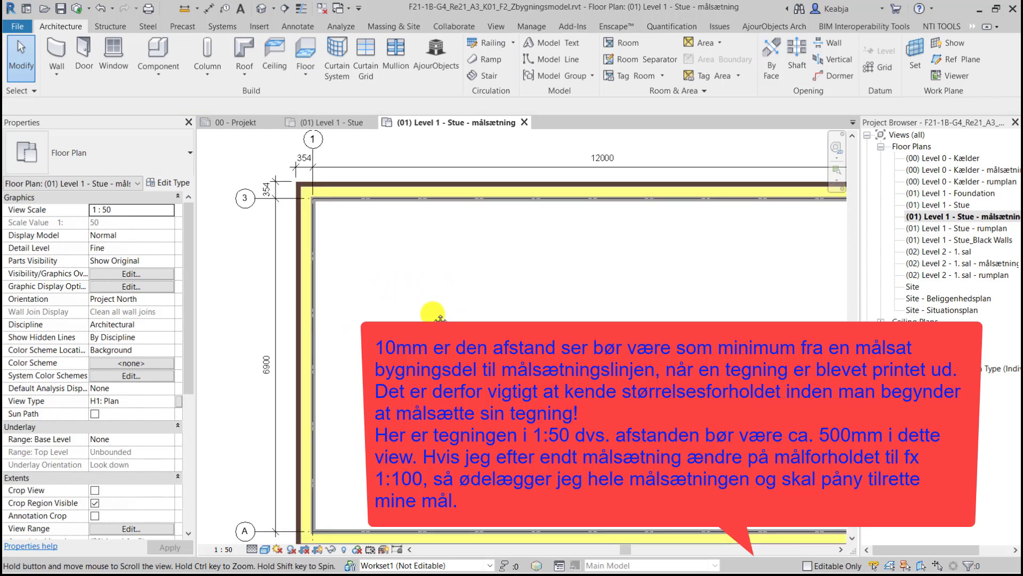
Step: Add a 12708 overall dimension across the left and right outer wall faces, above the plan
scroll(493, 314, down, 1)
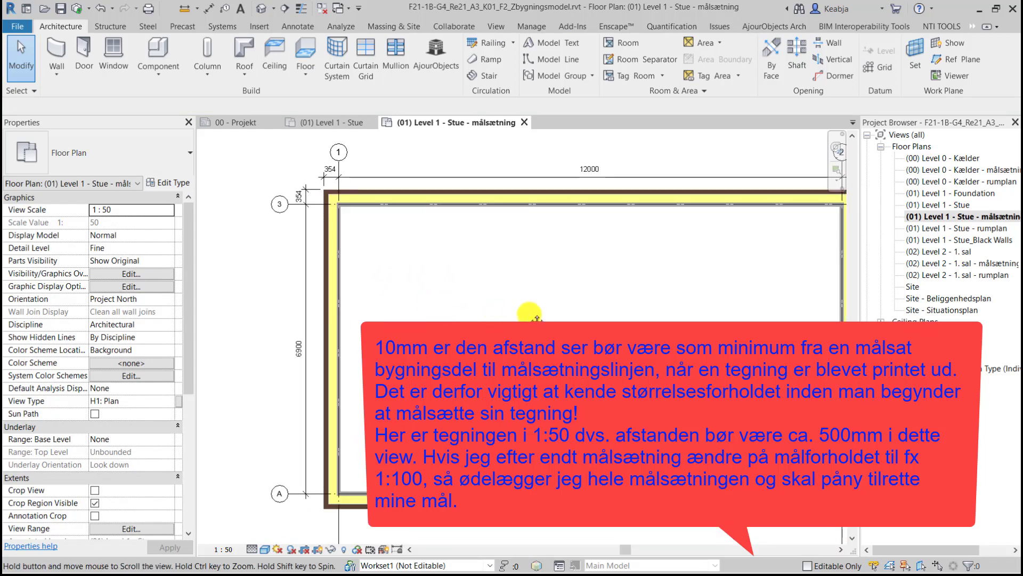
middle_drag(493, 313, 448, 254)
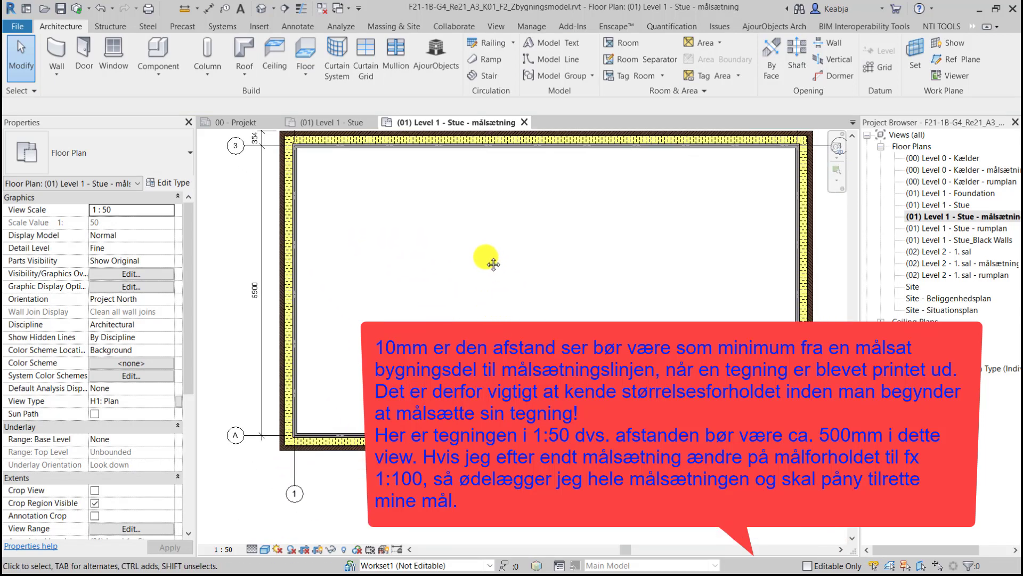
click(208, 8)
middle_drag(488, 300, 488, 388)
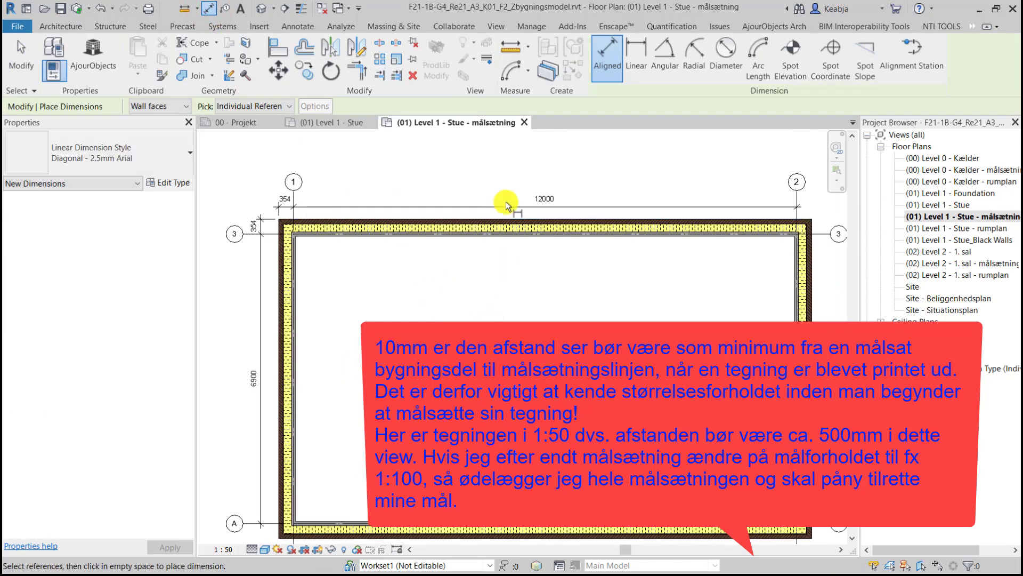
click(276, 275)
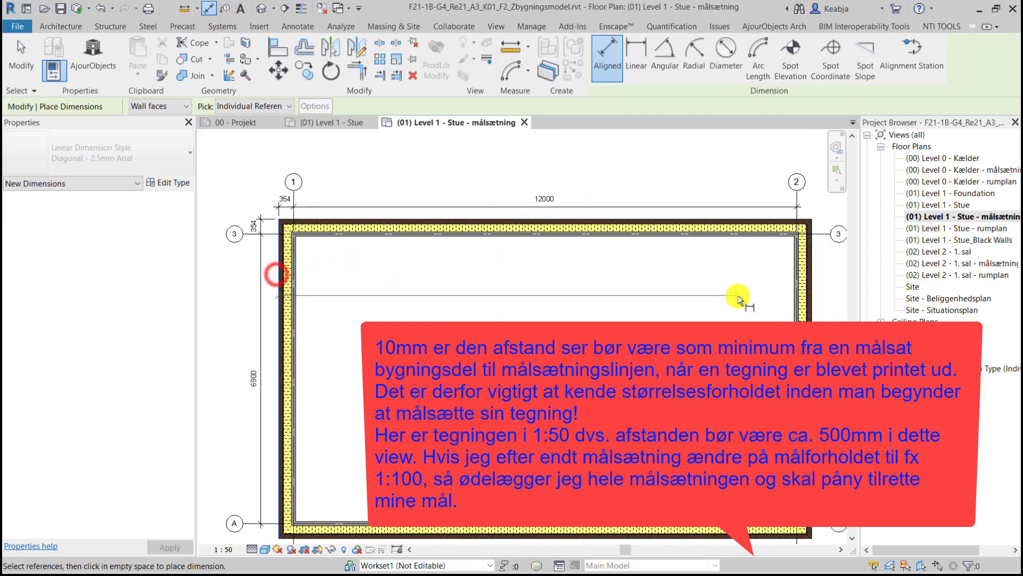
click(810, 302)
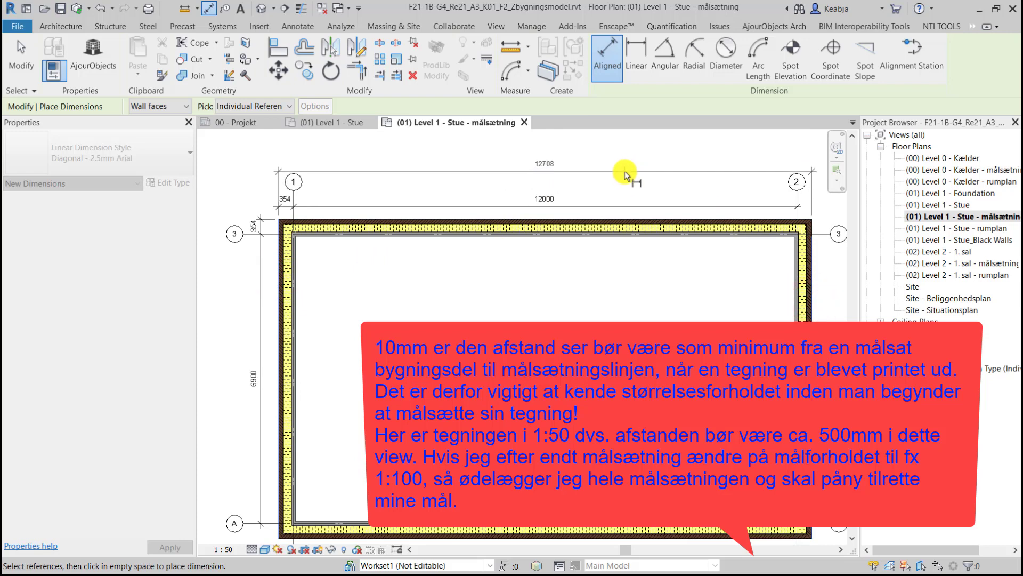
click(620, 189)
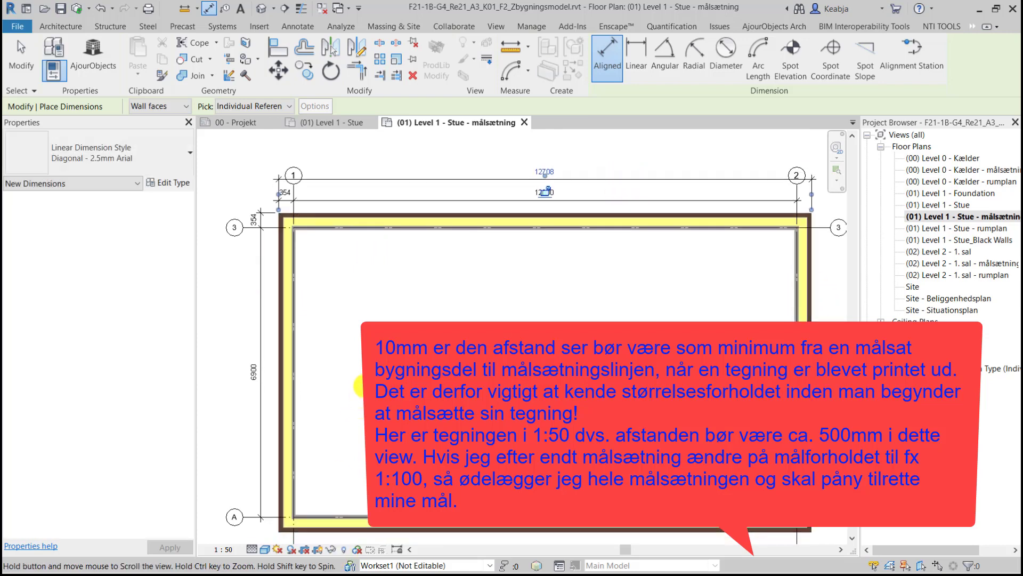
Step: Add a 7608 overall dimension down the left side of the plan
middle_drag(325, 276, 341, 221)
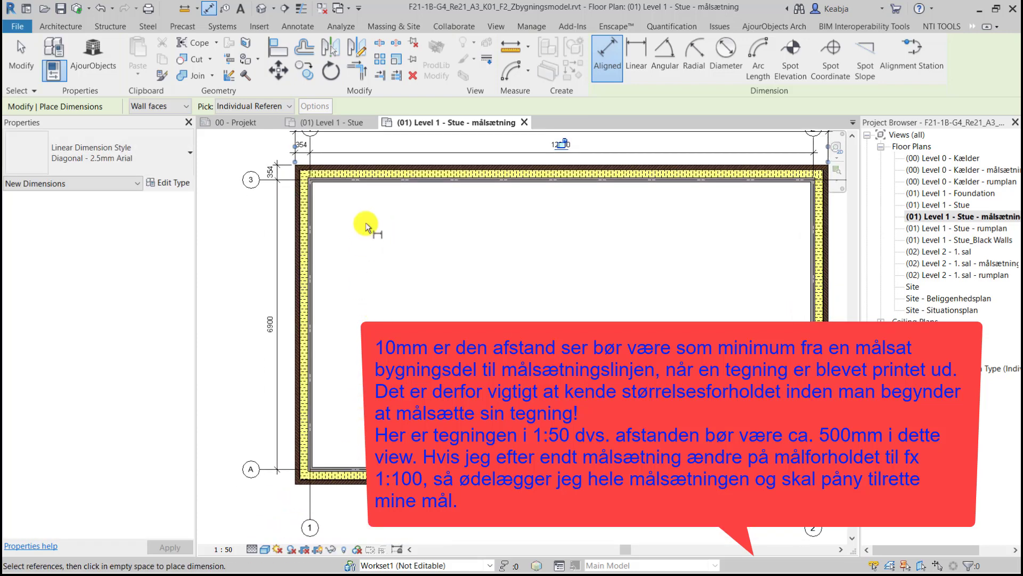
click(382, 167)
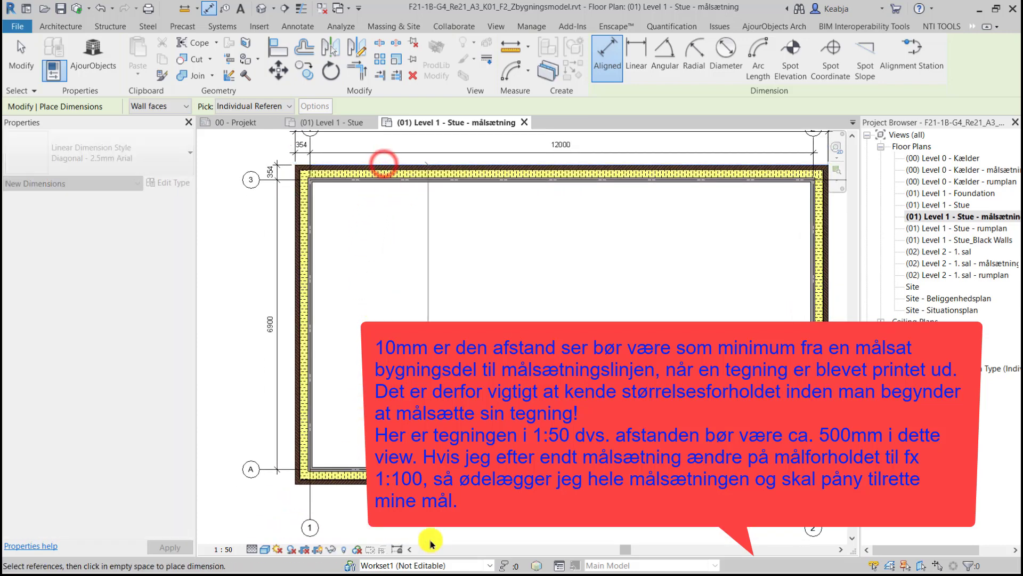
click(254, 329)
key(Escape)
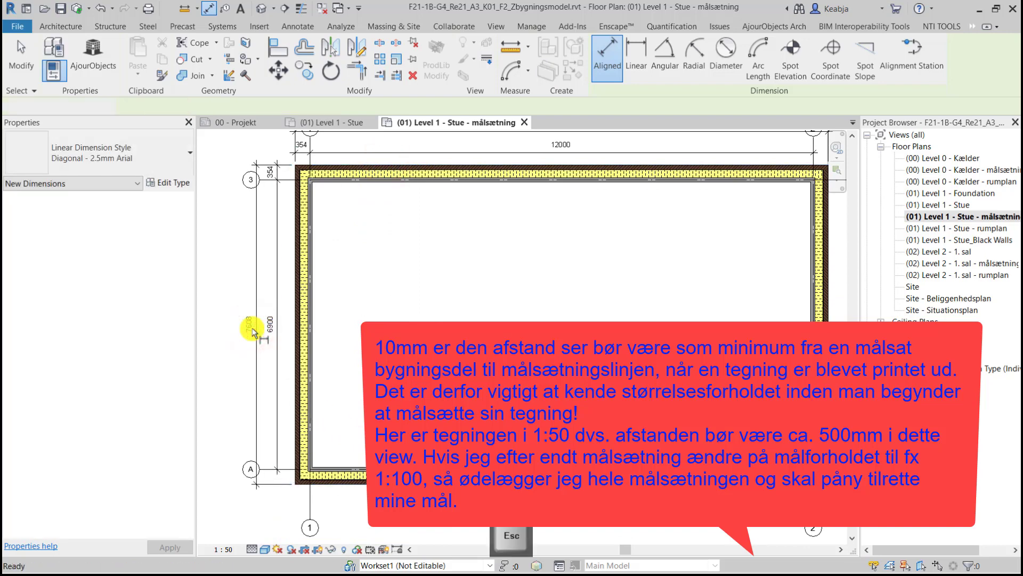
scroll(246, 341, up, 1)
middle_drag(246, 341, 469, 331)
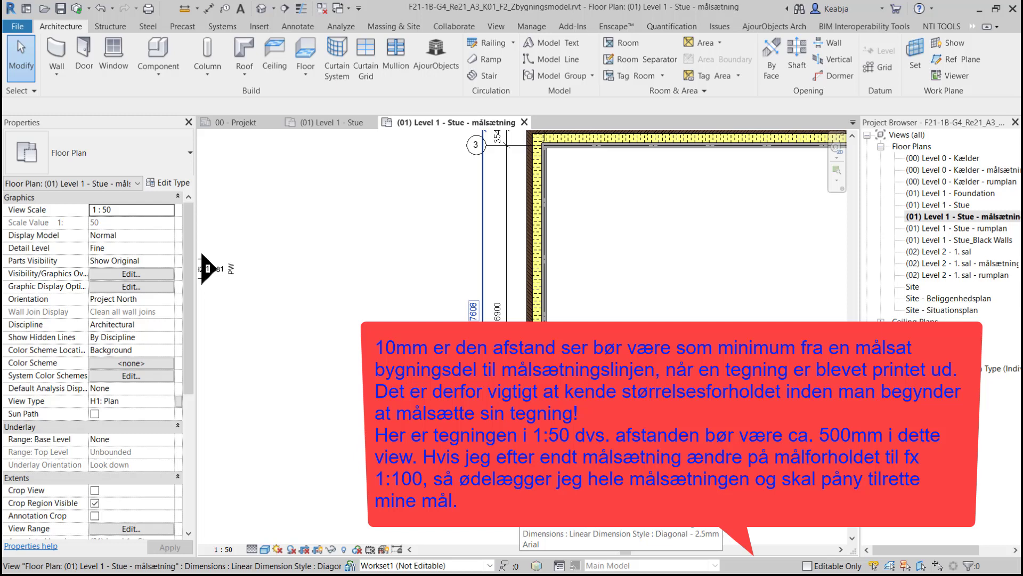
middle_drag(554, 198, 533, 244)
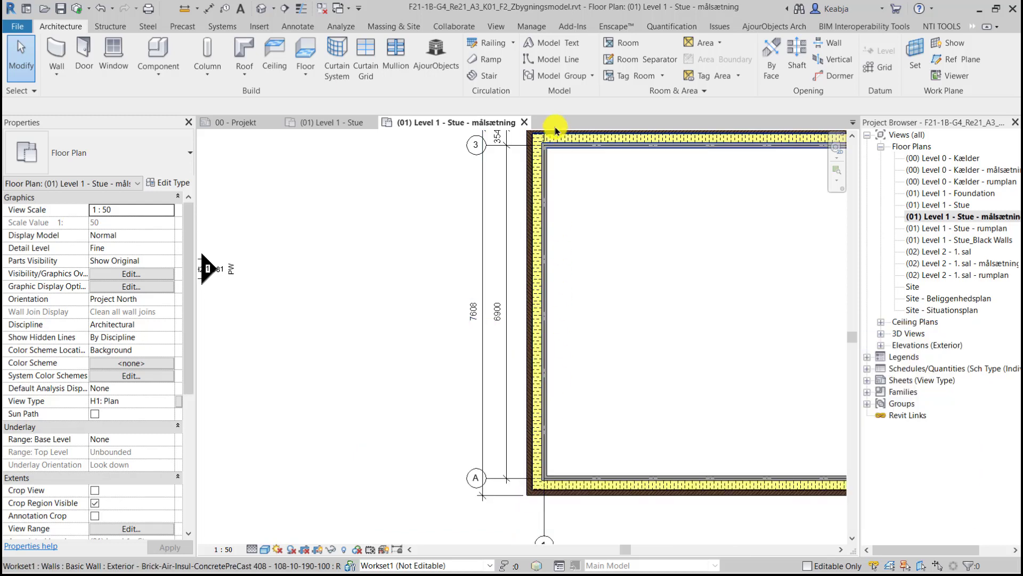
middle_drag(472, 451, 472, 360)
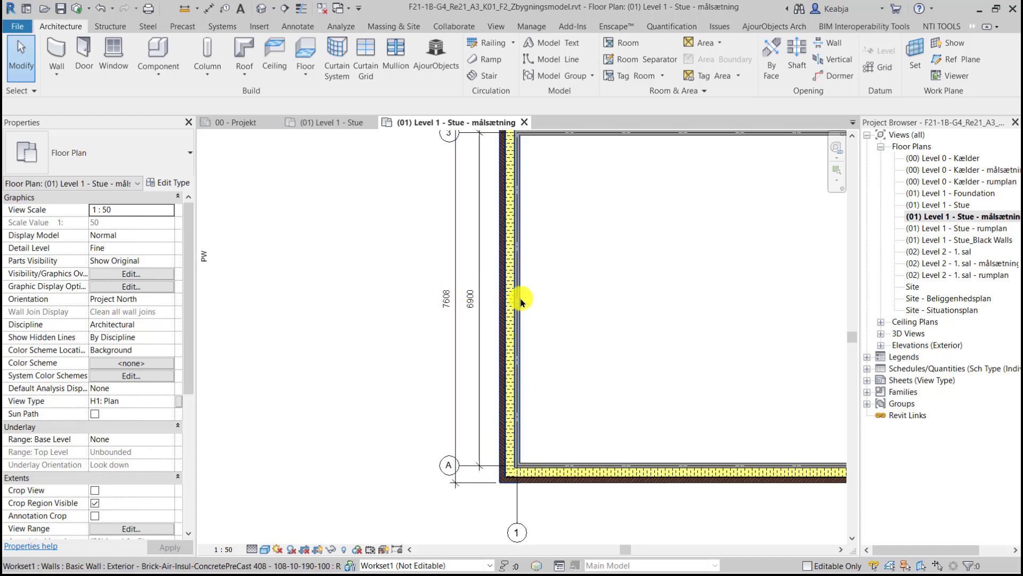
middle_drag(586, 266, 526, 347)
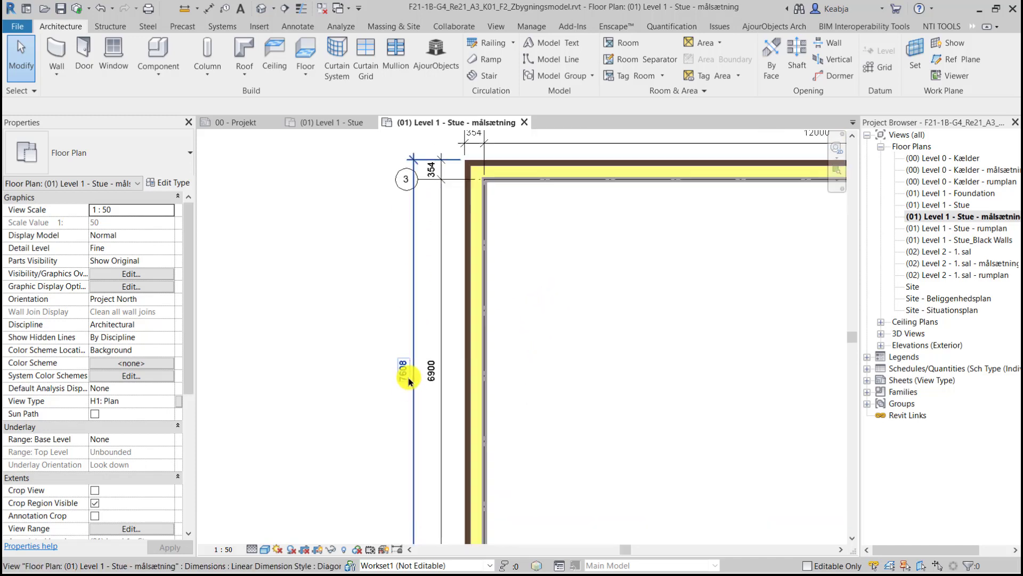
scroll(408, 373, up, 2)
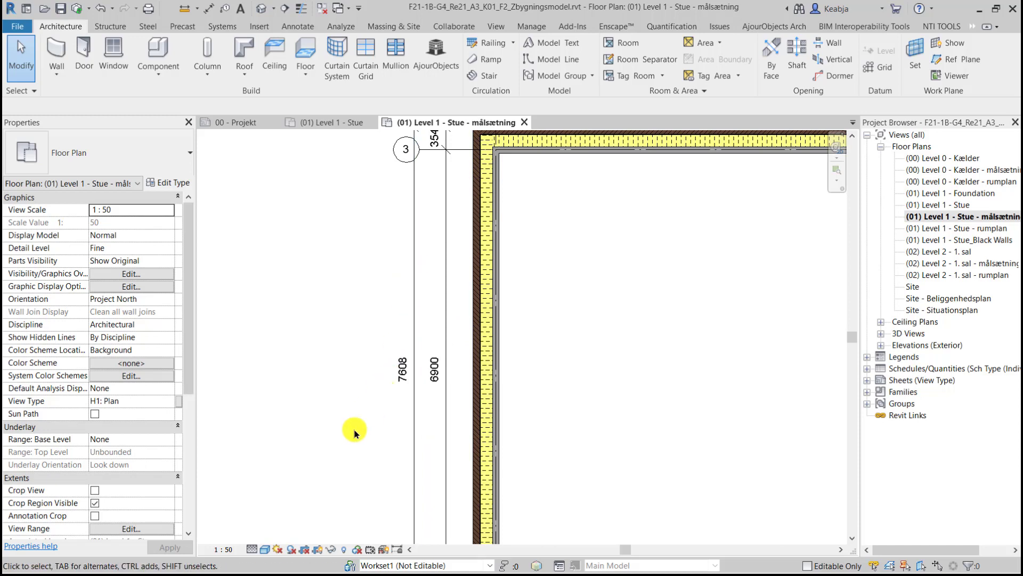
scroll(412, 410, up, 1)
scroll(411, 410, up, 1)
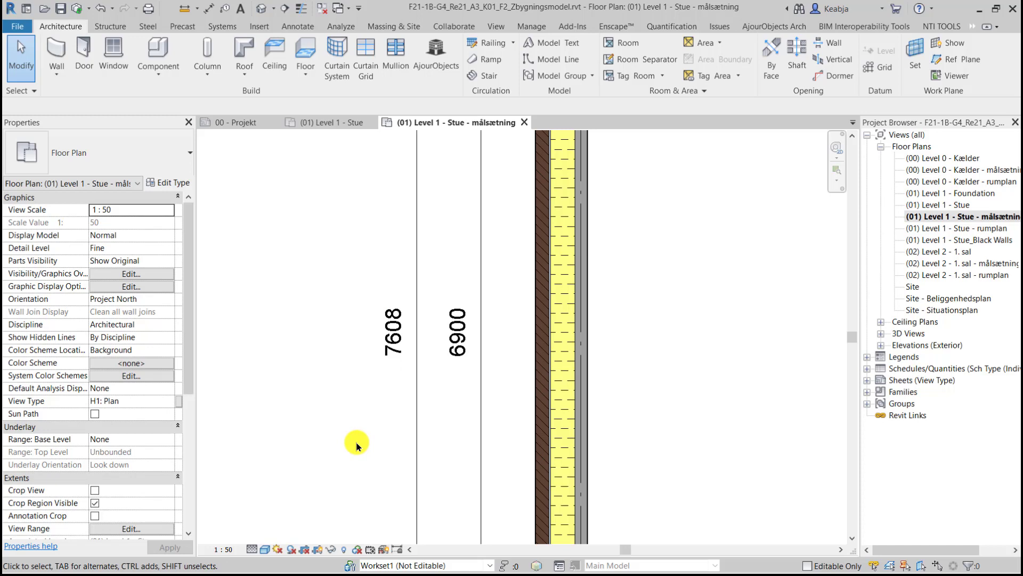
middle_drag(356, 440, 520, 521)
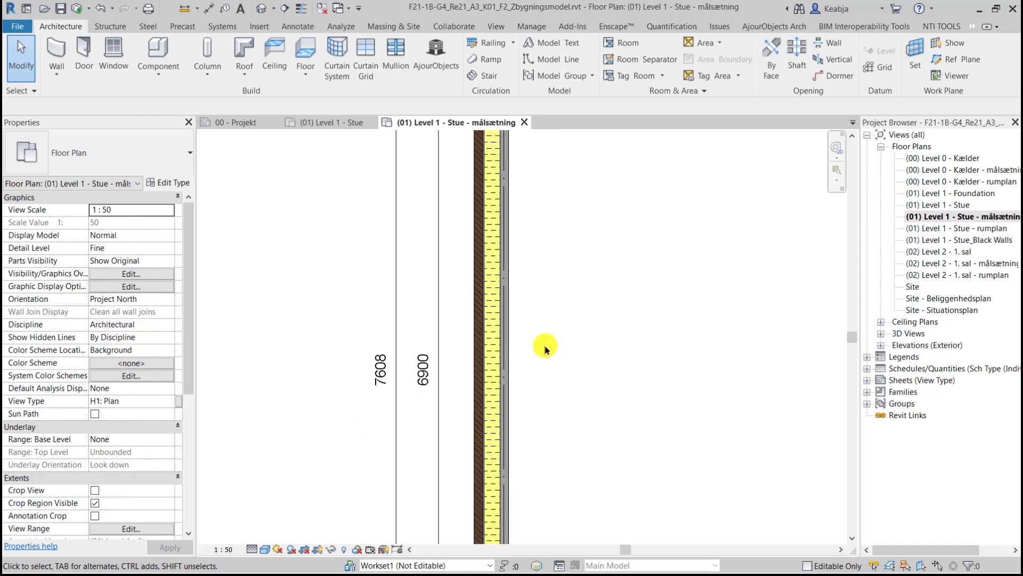
scroll(520, 520, down, 2)
scroll(621, 292, up, 1)
middle_drag(621, 292, 274, 424)
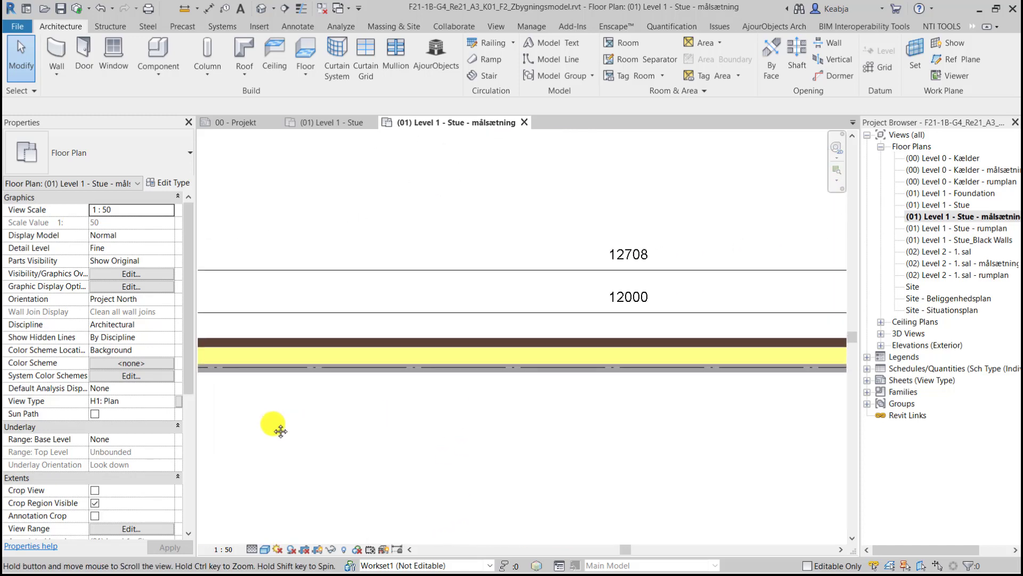
scroll(687, 271, up, 1)
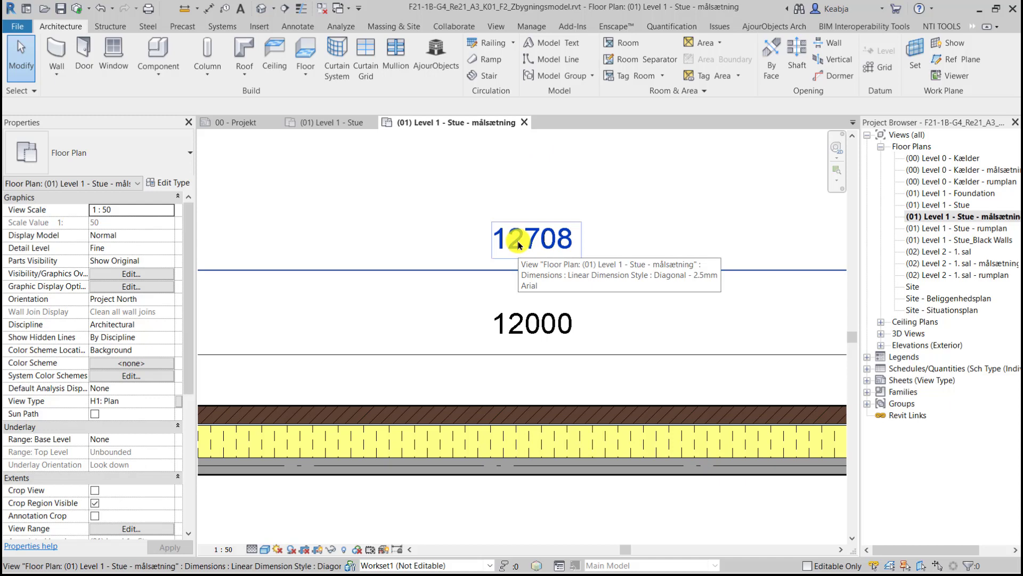
scroll(586, 249, down, 2)
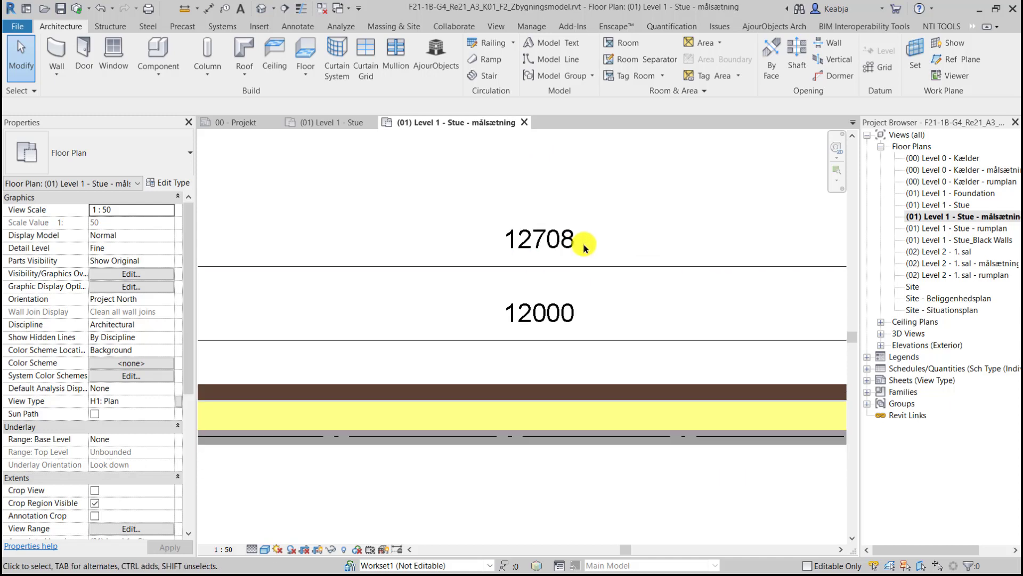
scroll(586, 292, down, 2)
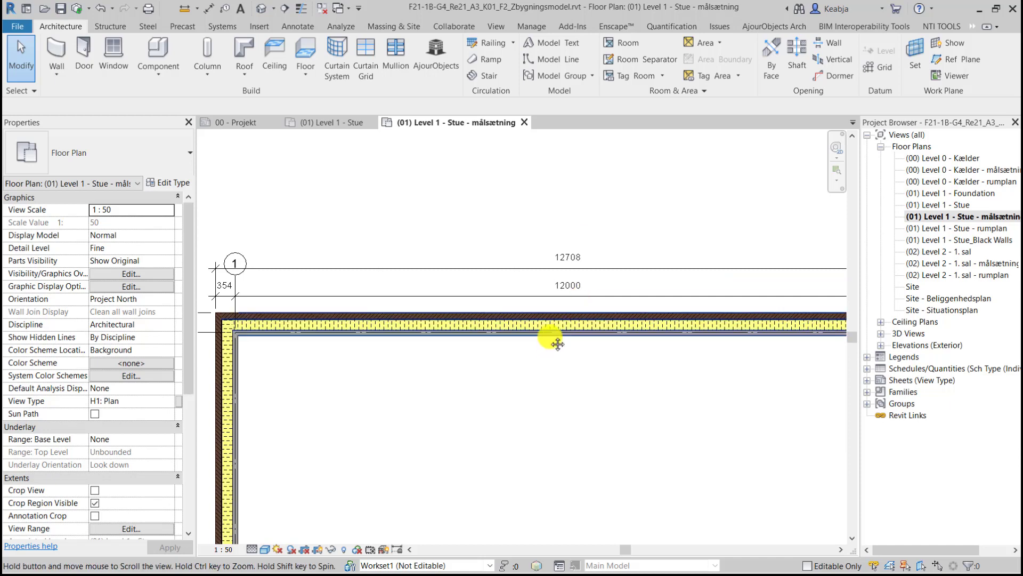
scroll(613, 320, down, 1)
middle_drag(647, 349, 565, 276)
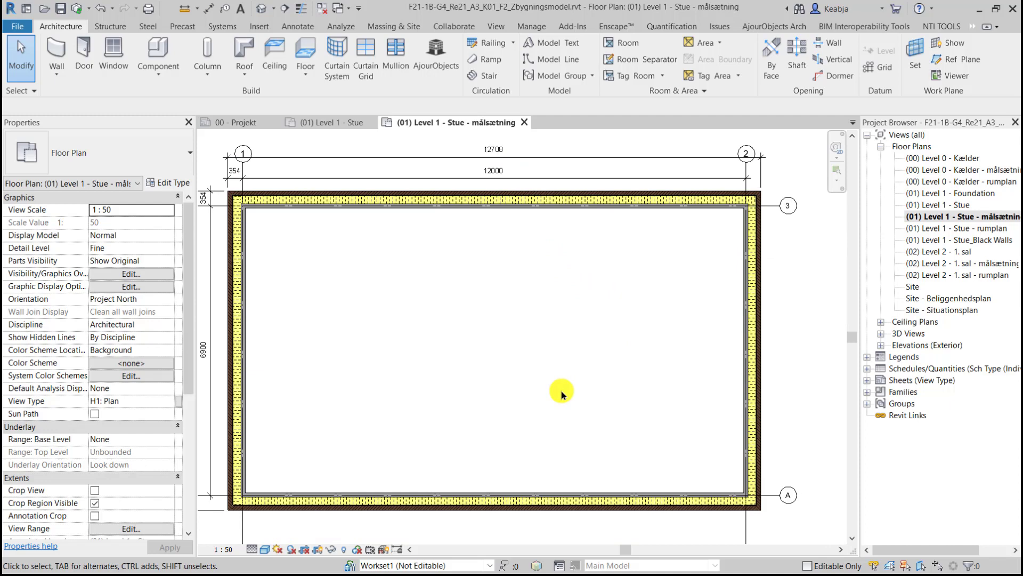
scroll(549, 386, down, 1)
middle_drag(594, 366, 636, 344)
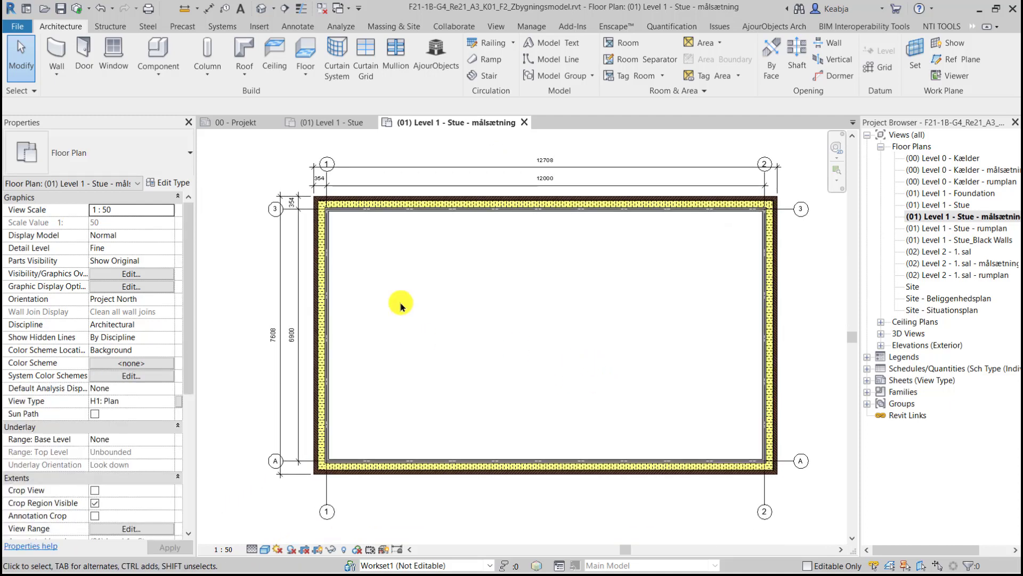
Step: Open the default 3D view, orbit the wall box, and synchronize with central
click(261, 8)
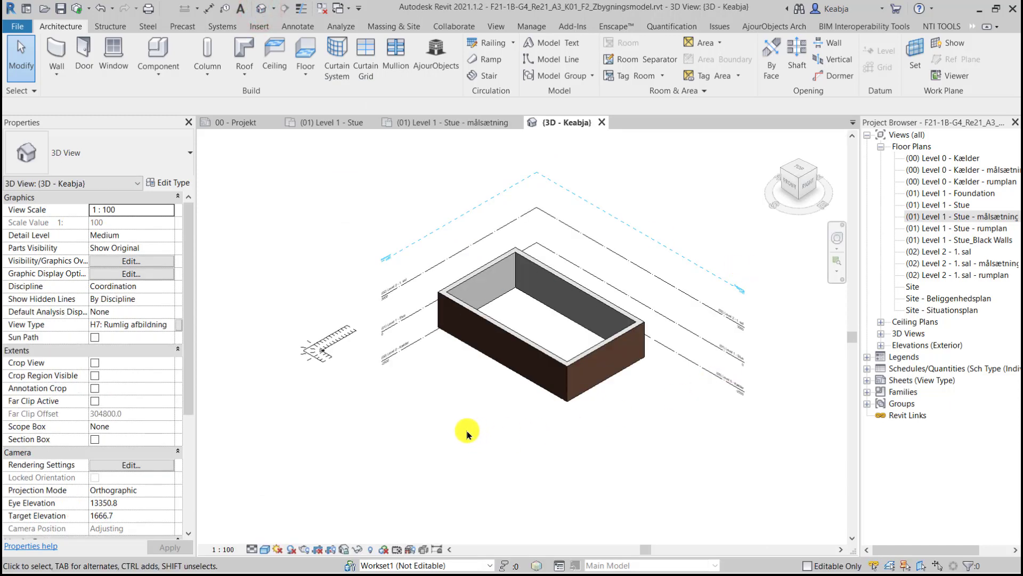
mouse_move(466, 429)
shift+middle_down()
mouse_move(708, 393)
mouse_move(662, 349)
mouse_move(464, 372)
mouse_move(597, 456)
mouse_move(692, 331)
mouse_move(685, 414)
mouse_move(656, 448)
mouse_move(523, 449)
mouse_move(520, 437)
shift+middle_up()
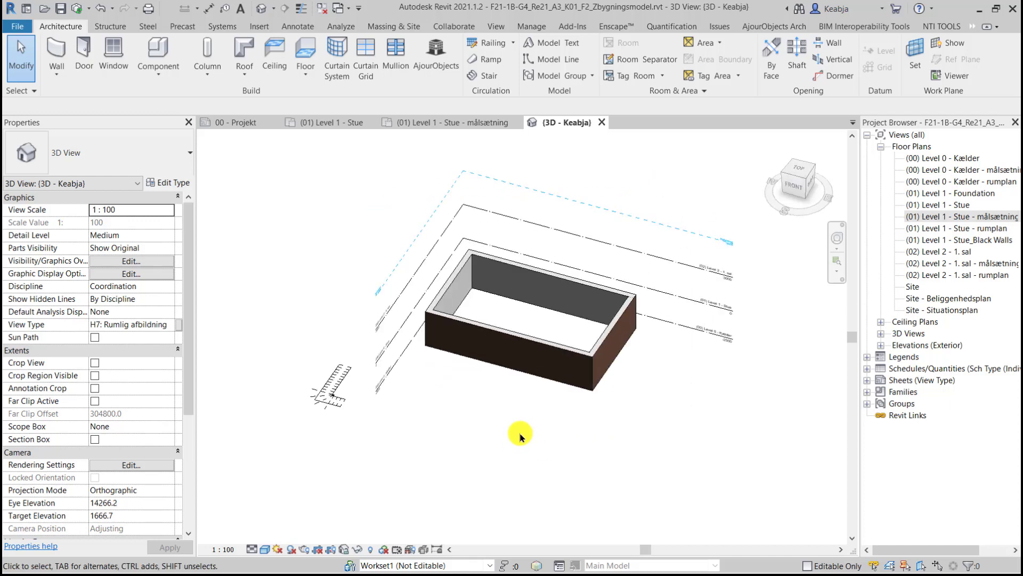
click(75, 7)
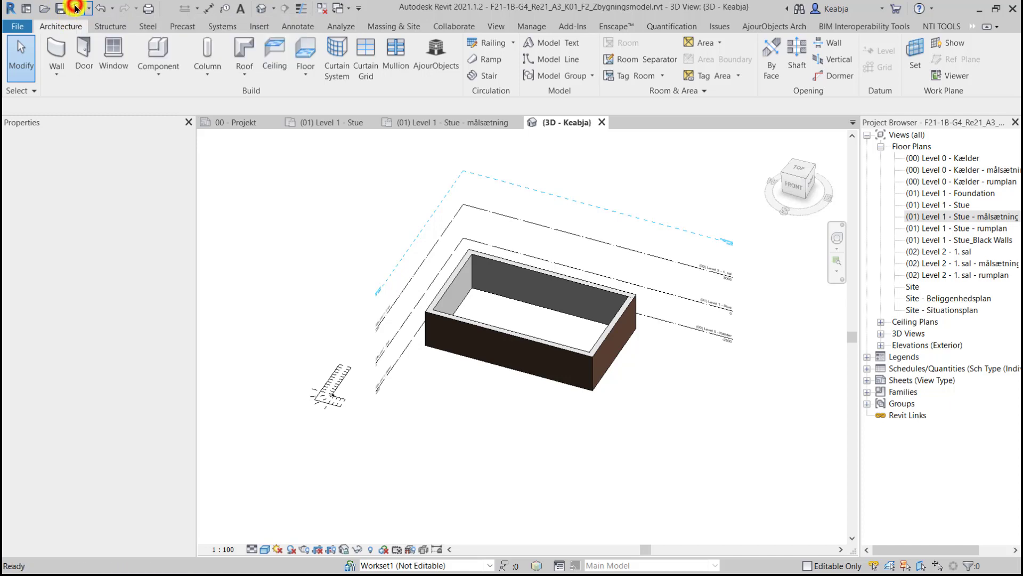